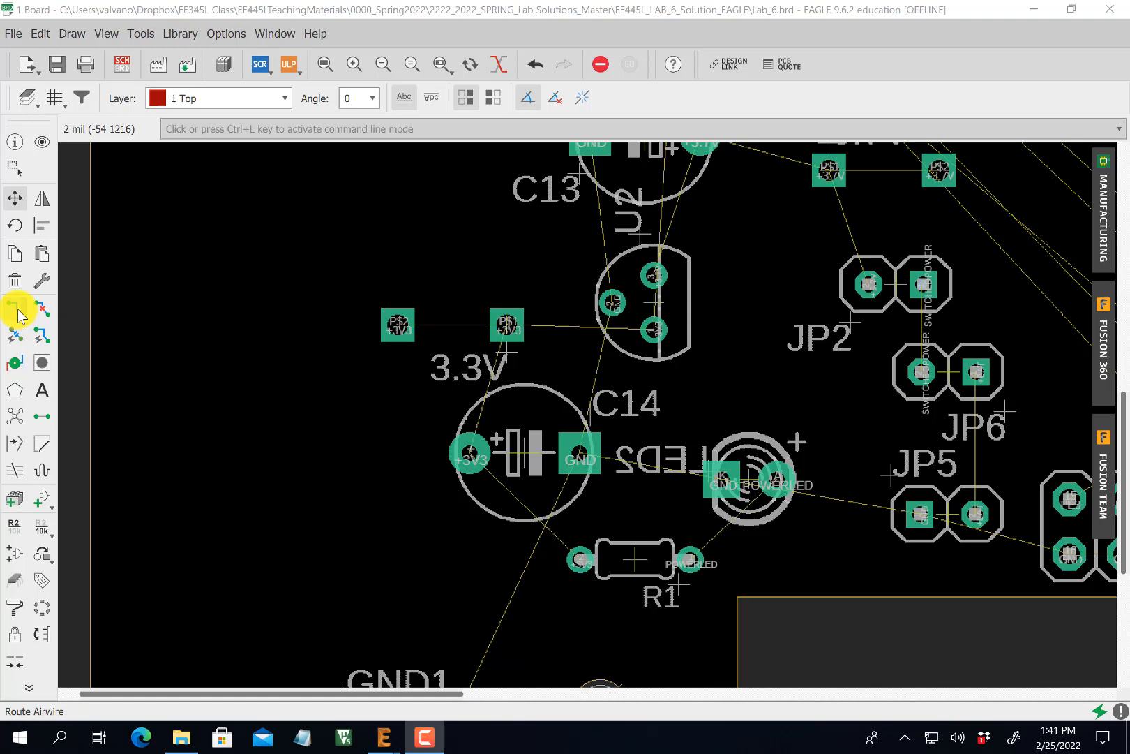
Route the +BAT trace from JP5 to JP6 on layer 16 Bottom with a width of 20 mil
{"action": "left_click", "coordinate": [15, 311]}
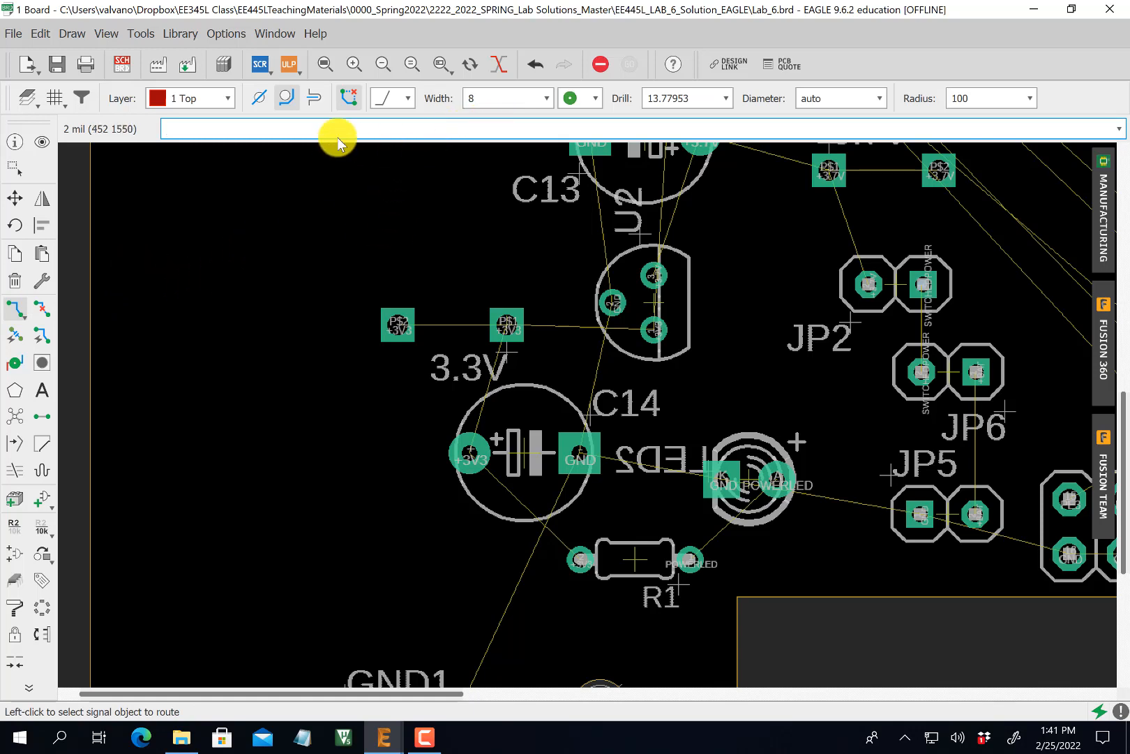
{"action": "left_click", "coordinate": [545, 103]}
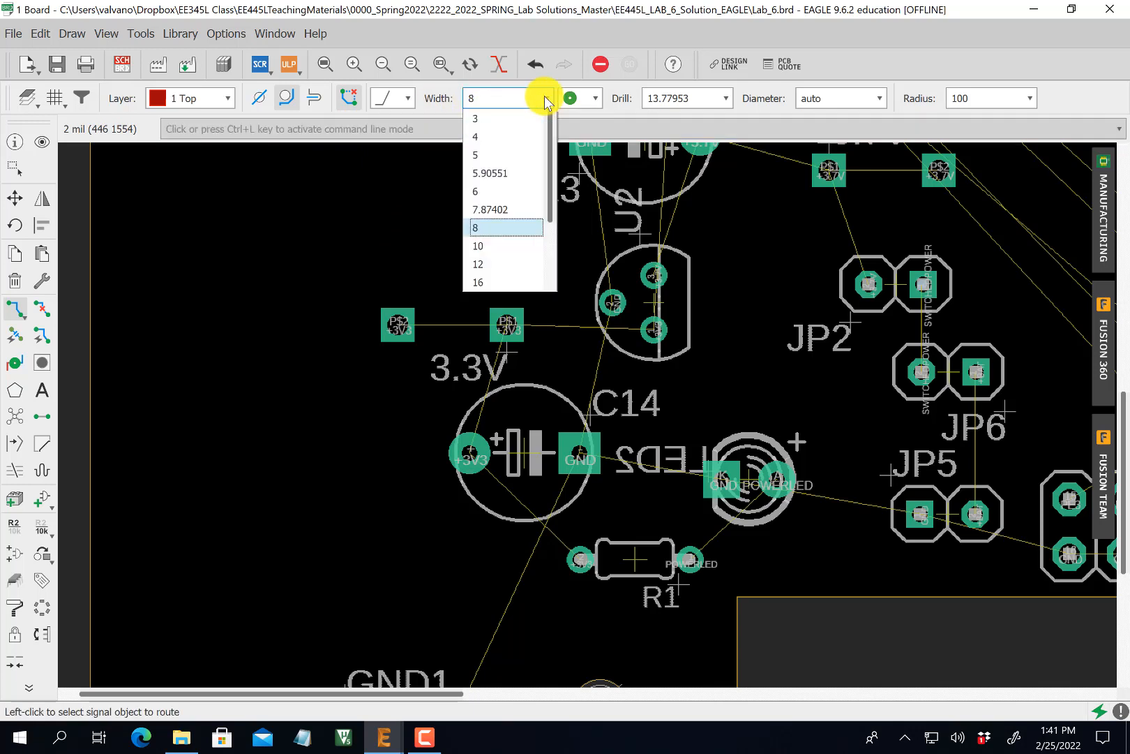
{"action": "scroll", "coordinate": [506, 226], "scroll_direction": "down", "scroll_amount": 2}
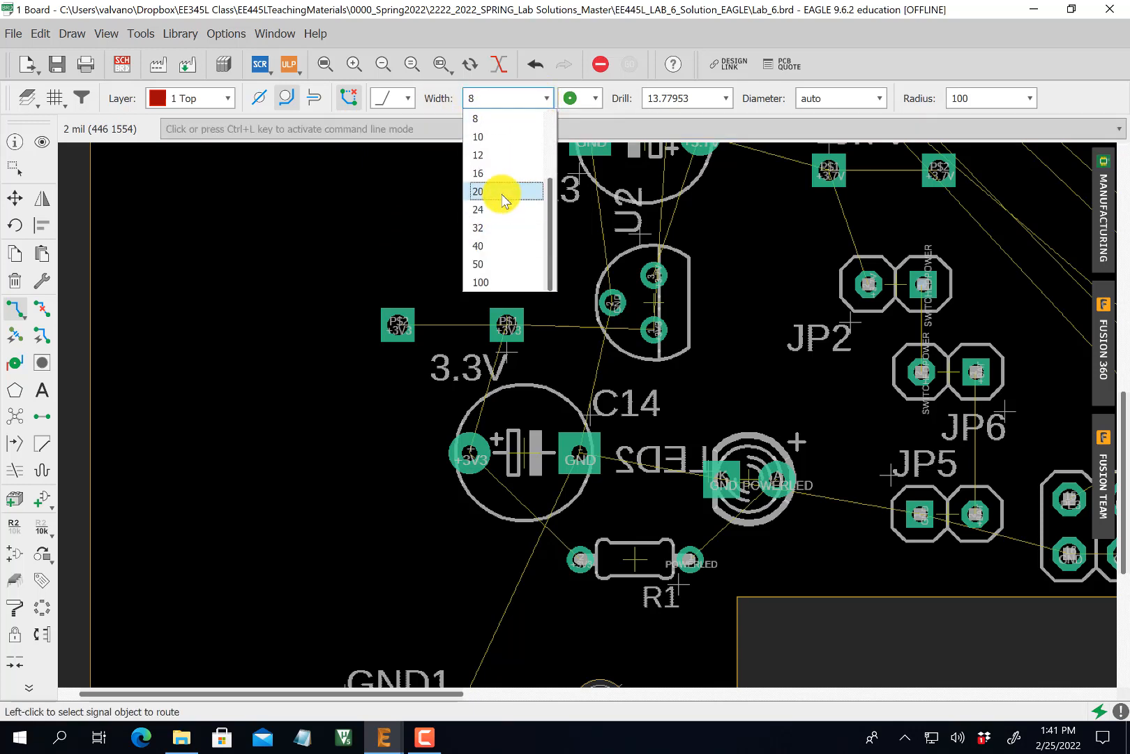
{"action": "left_click", "coordinate": [501, 194]}
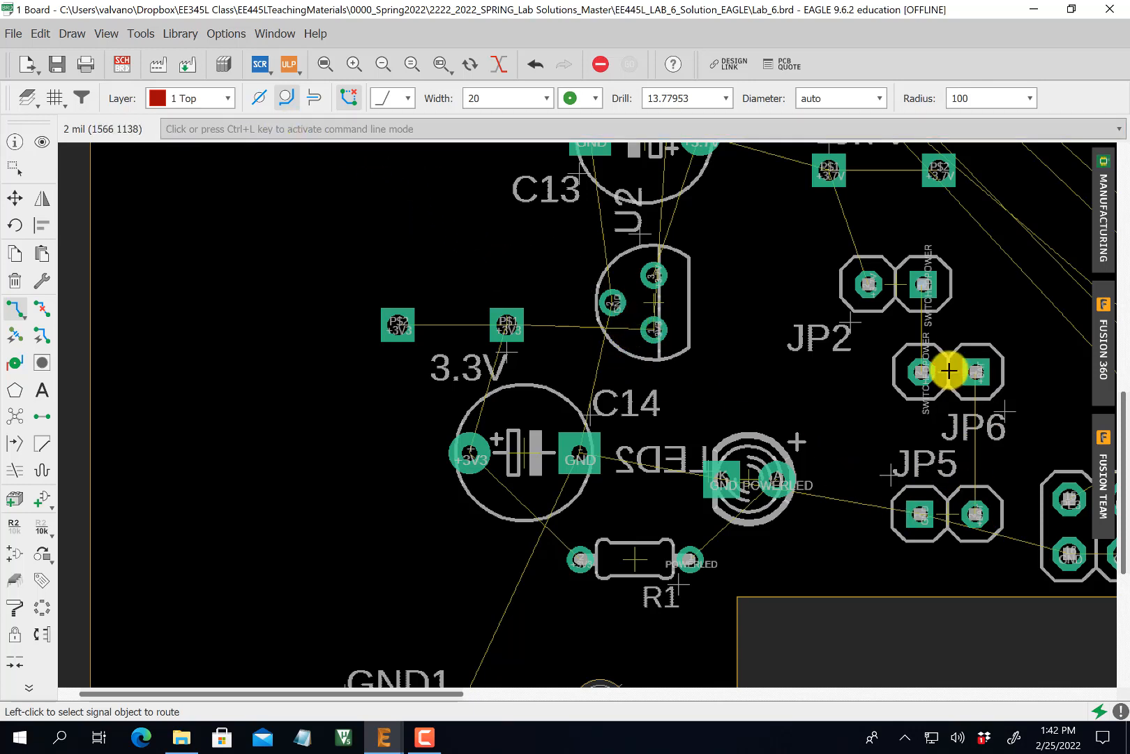
{"action": "left_click", "coordinate": [225, 97]}
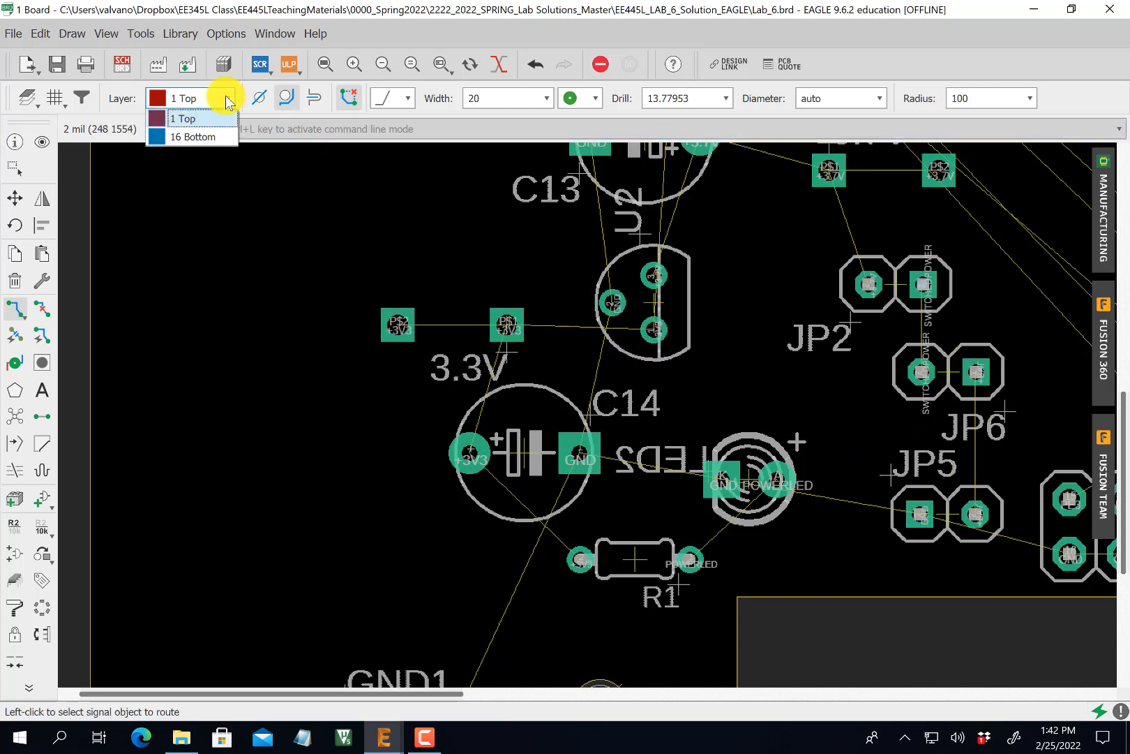
{"action": "left_click", "coordinate": [198, 137]}
{"action": "left_click", "coordinate": [488, 101]}
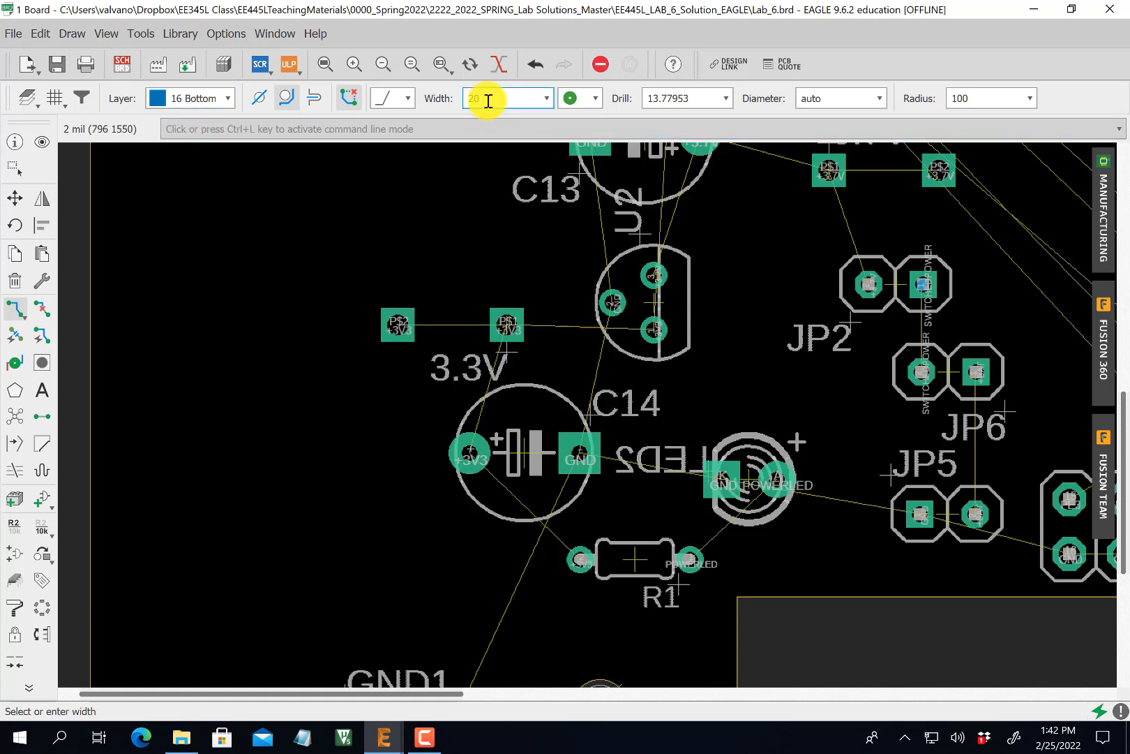
{"action": "left_click", "coordinate": [976, 513]}
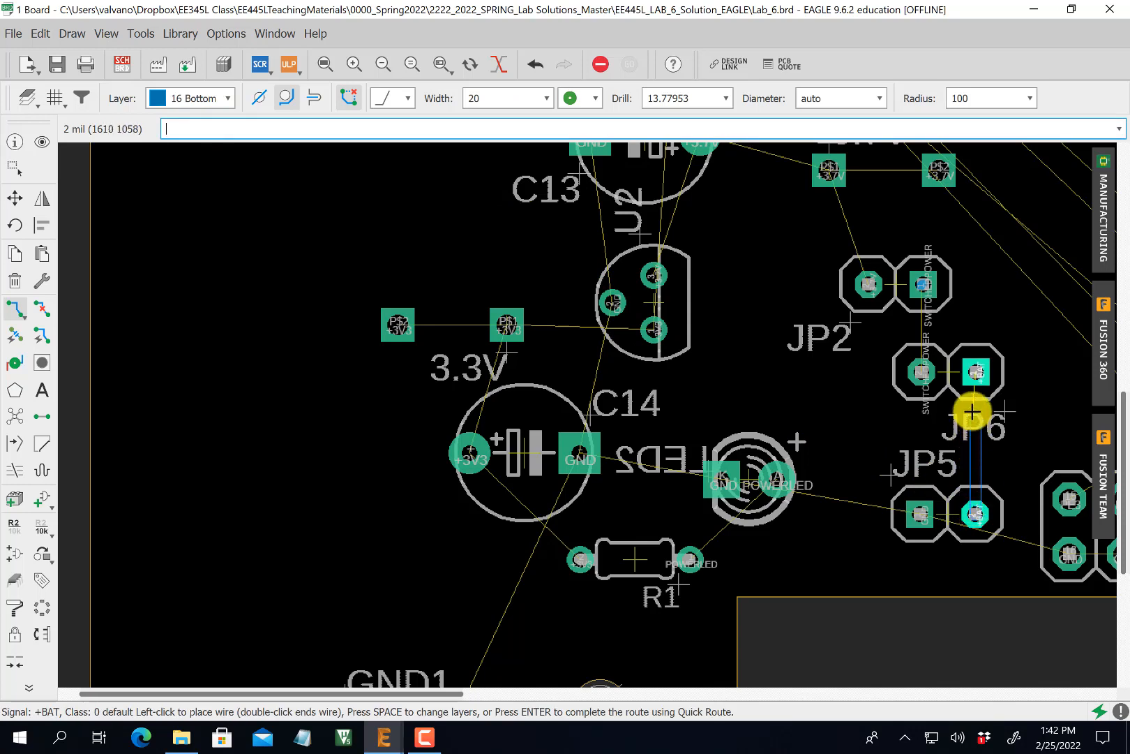
{"action": "left_click", "coordinate": [977, 369]}
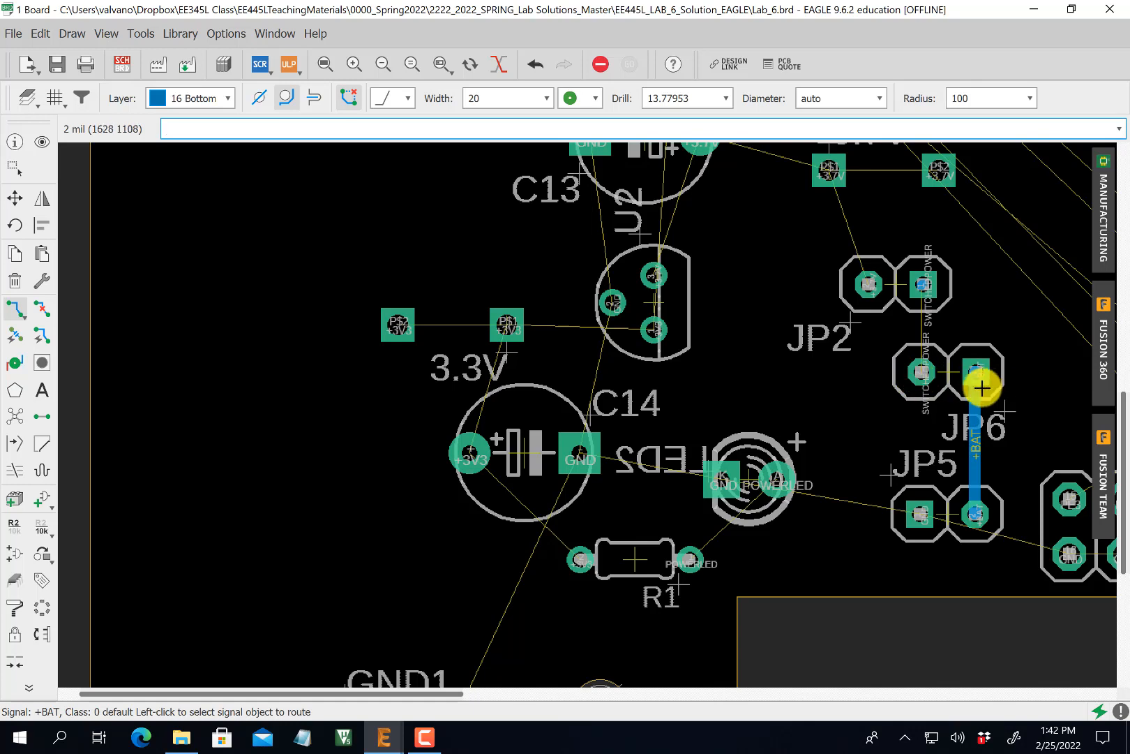
Route SWITCHEDPOWER from JP6 to JP2 and +3.7V from JP2 to pad P$1 of the 3.7V test point on the bottom layer
{"action": "left_click", "coordinate": [922, 372]}
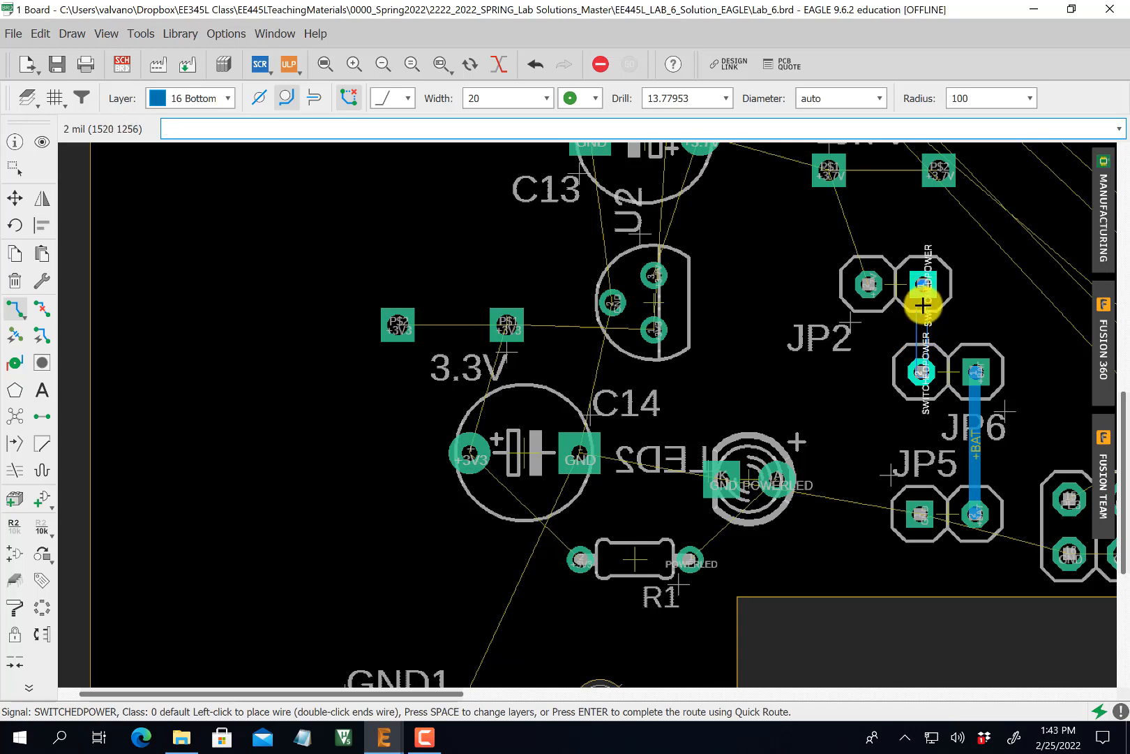
{"action": "left_click", "coordinate": [923, 284]}
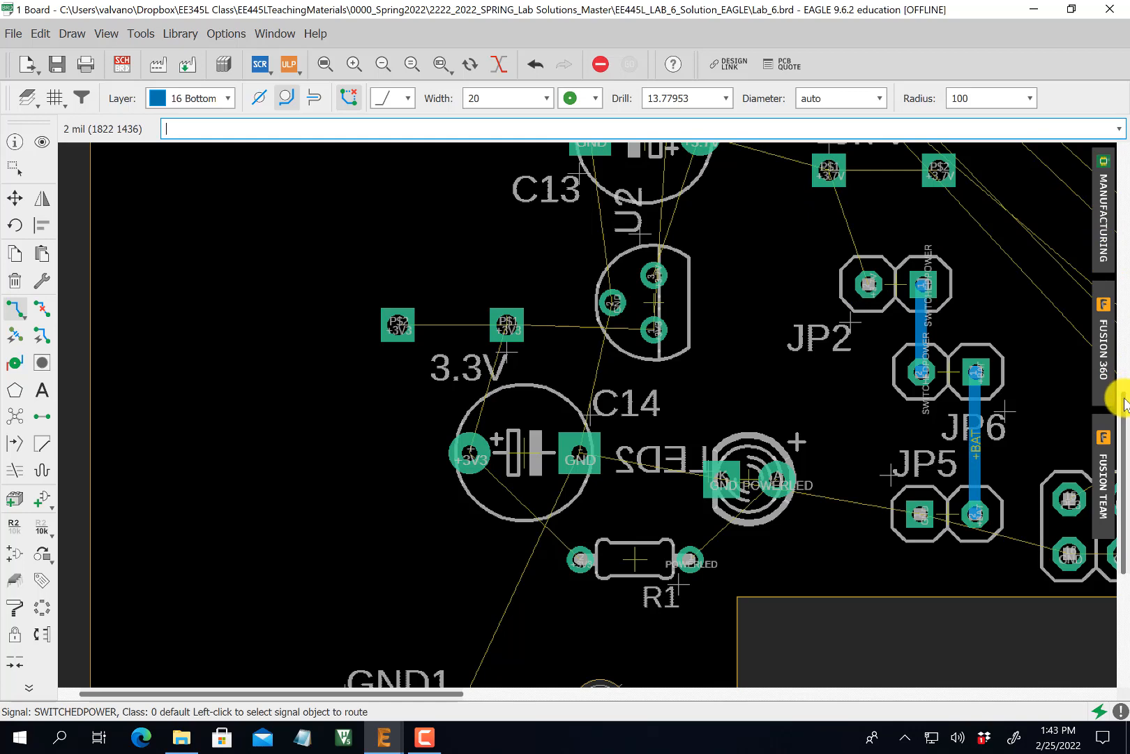
{"action": "left_click_drag", "start_coordinate": [1123, 405], "coordinate": [1115, 360]}
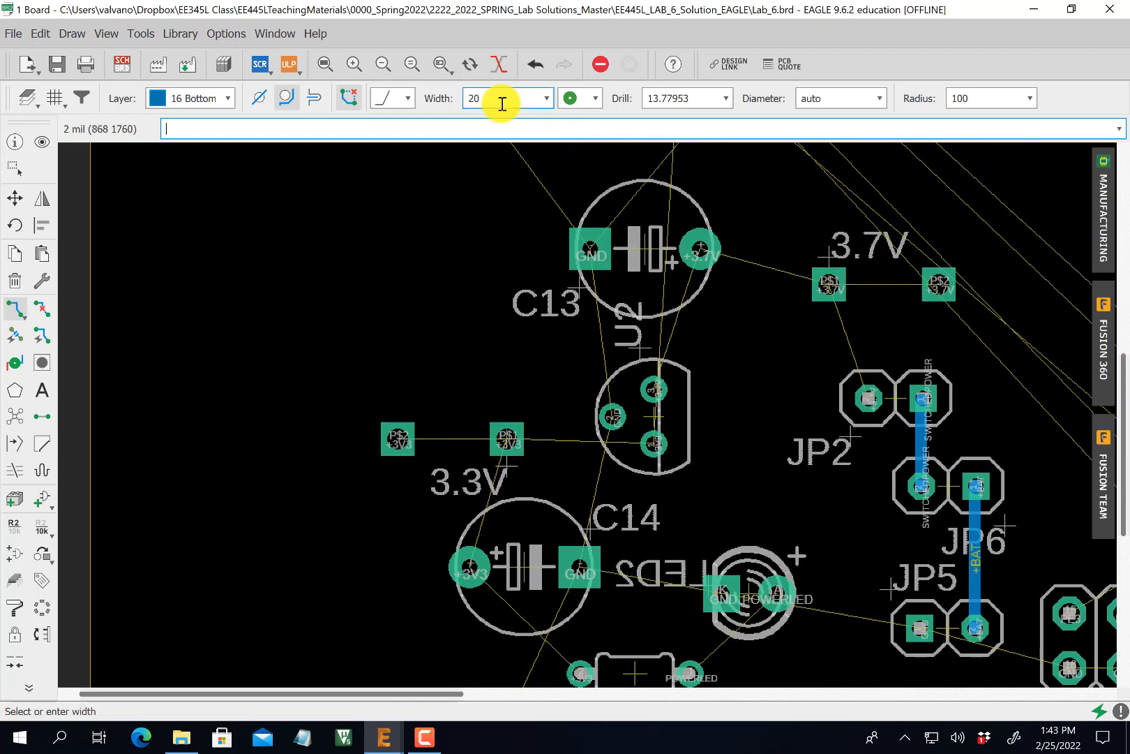
{"action": "left_click", "coordinate": [867, 399]}
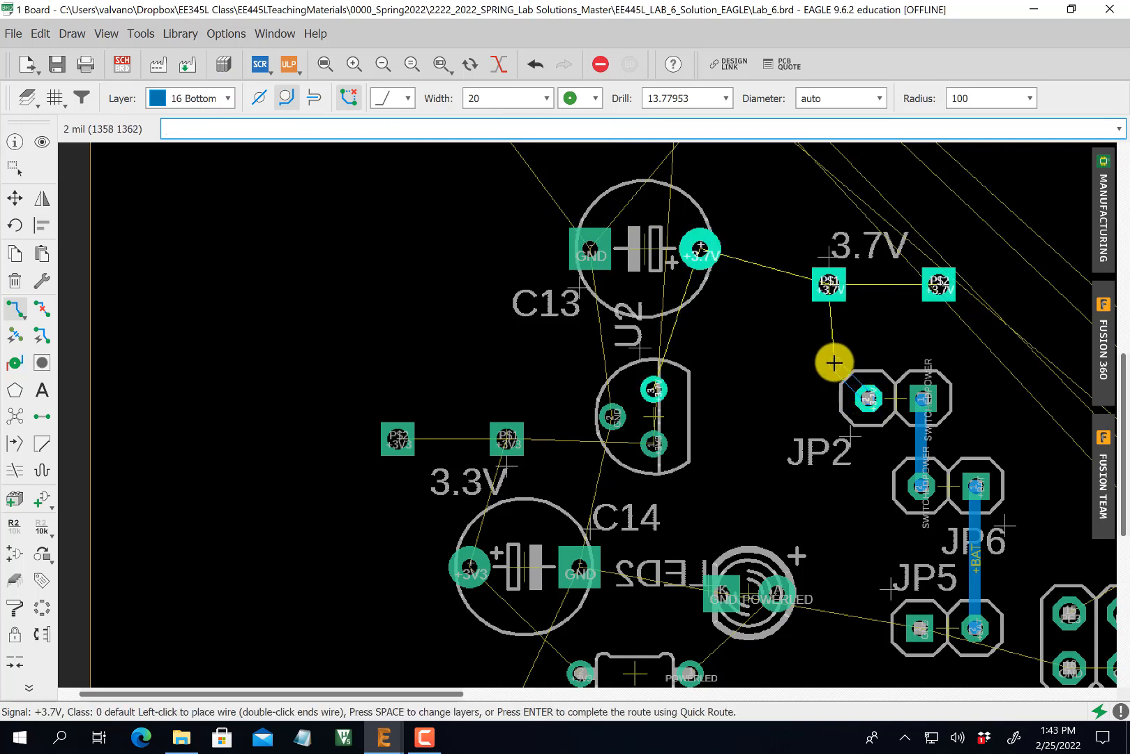
{"action": "left_click", "coordinate": [827, 283]}
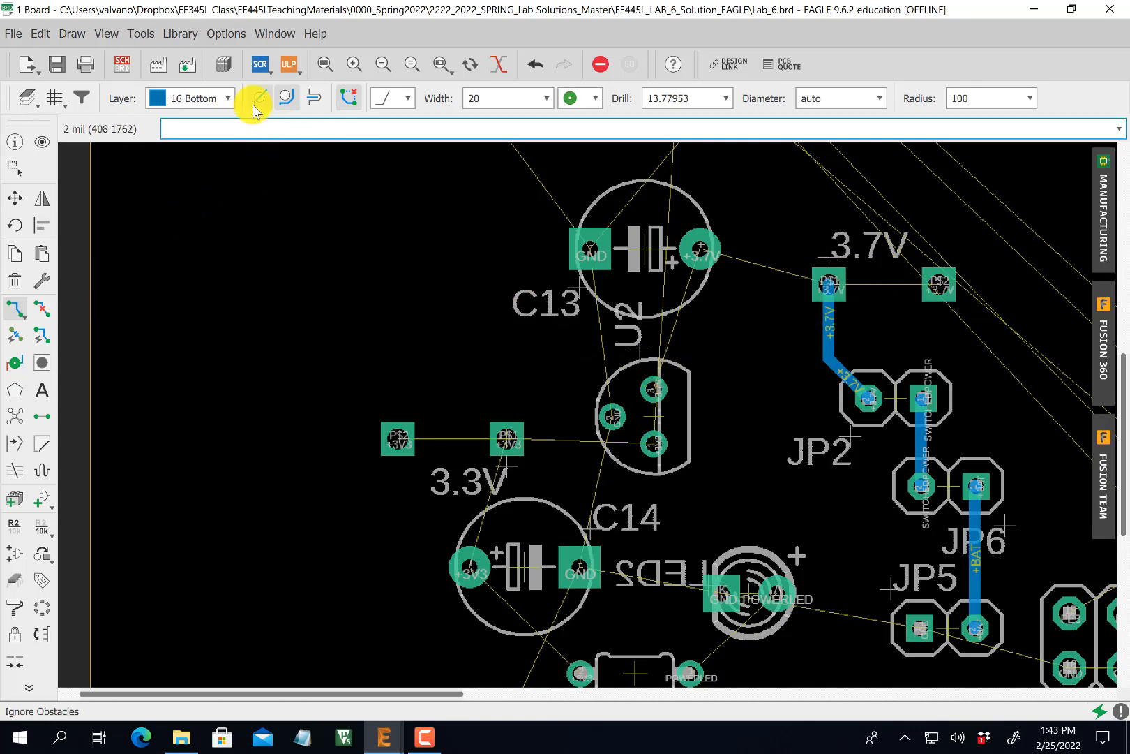
Route +3.7V on layer 1 Top between the 3.7V test point's two pads and from P$1 to C13's positive pad
{"action": "left_click", "coordinate": [228, 101]}
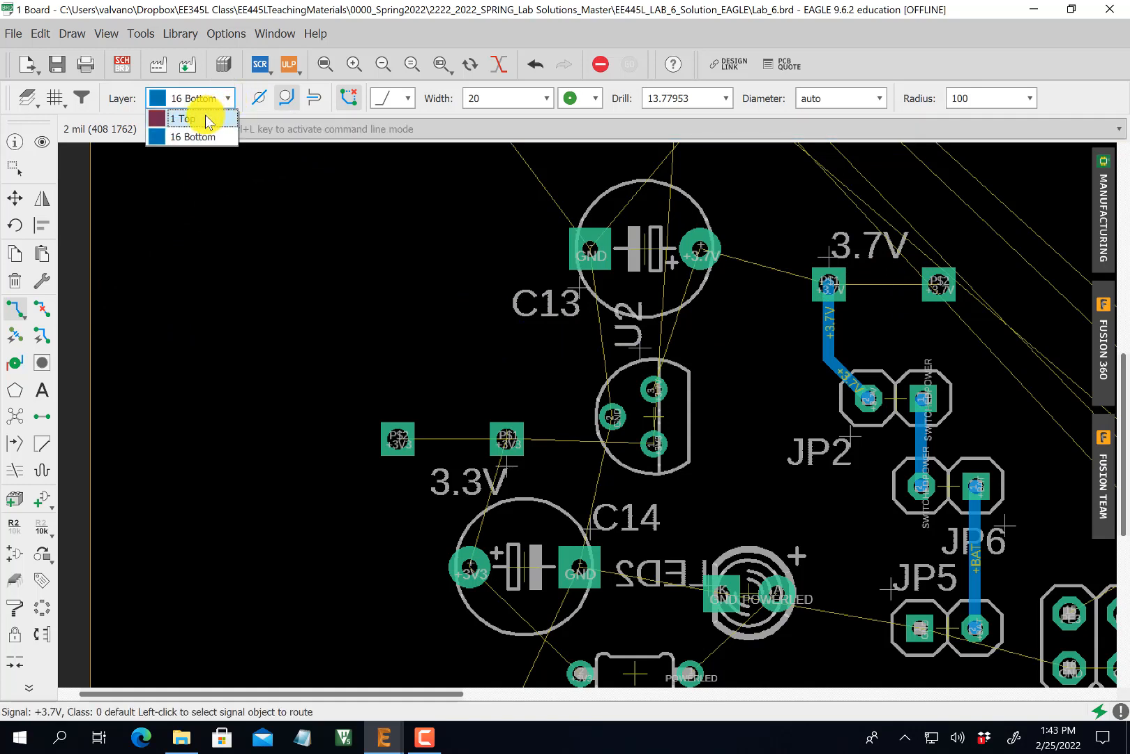
{"action": "left_click", "coordinate": [208, 120]}
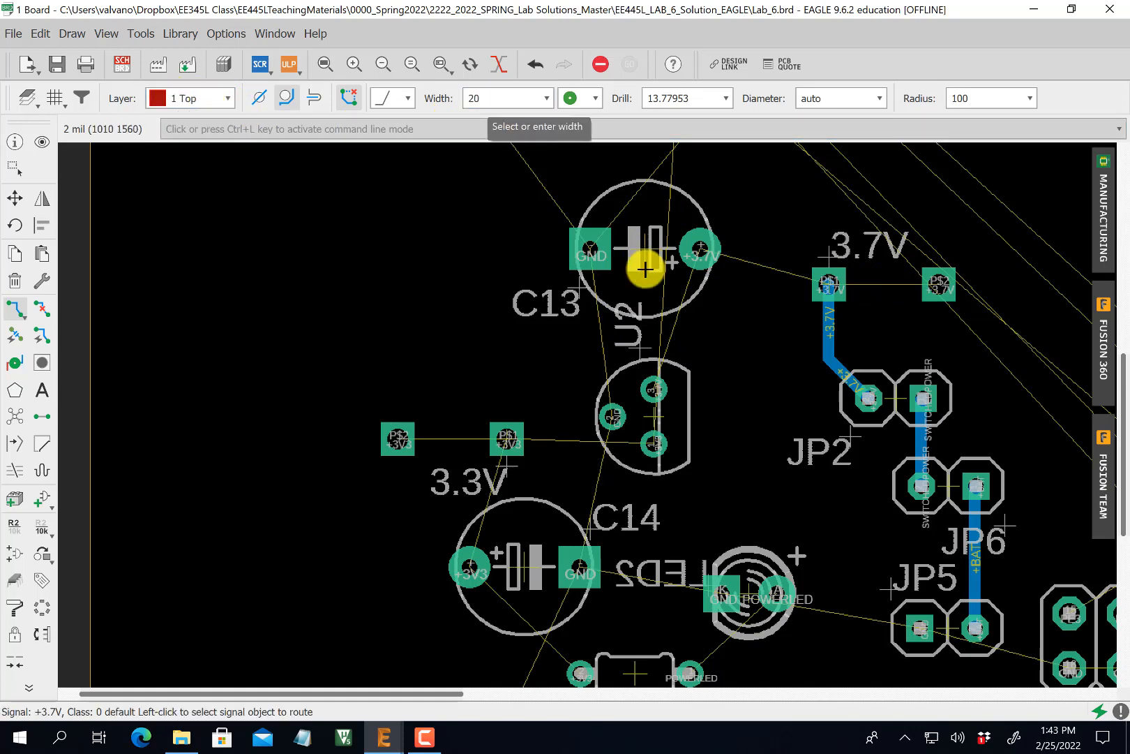
{"action": "left_click", "coordinate": [830, 282]}
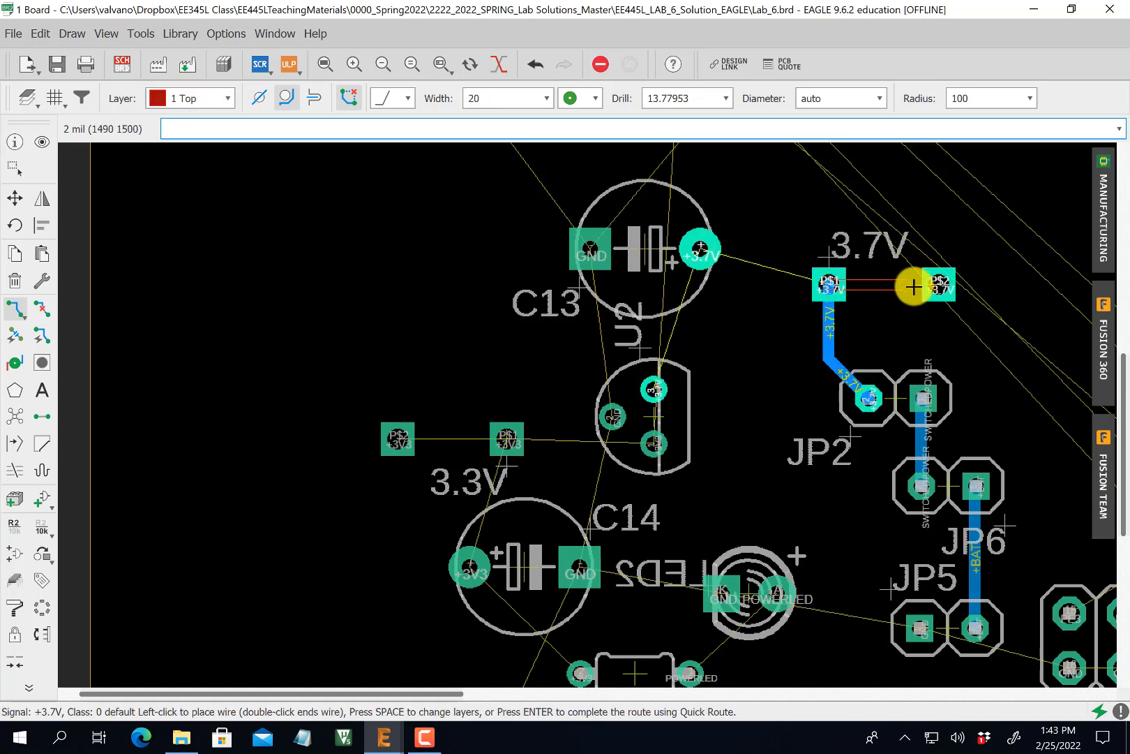
{"action": "left_click", "coordinate": [939, 284]}
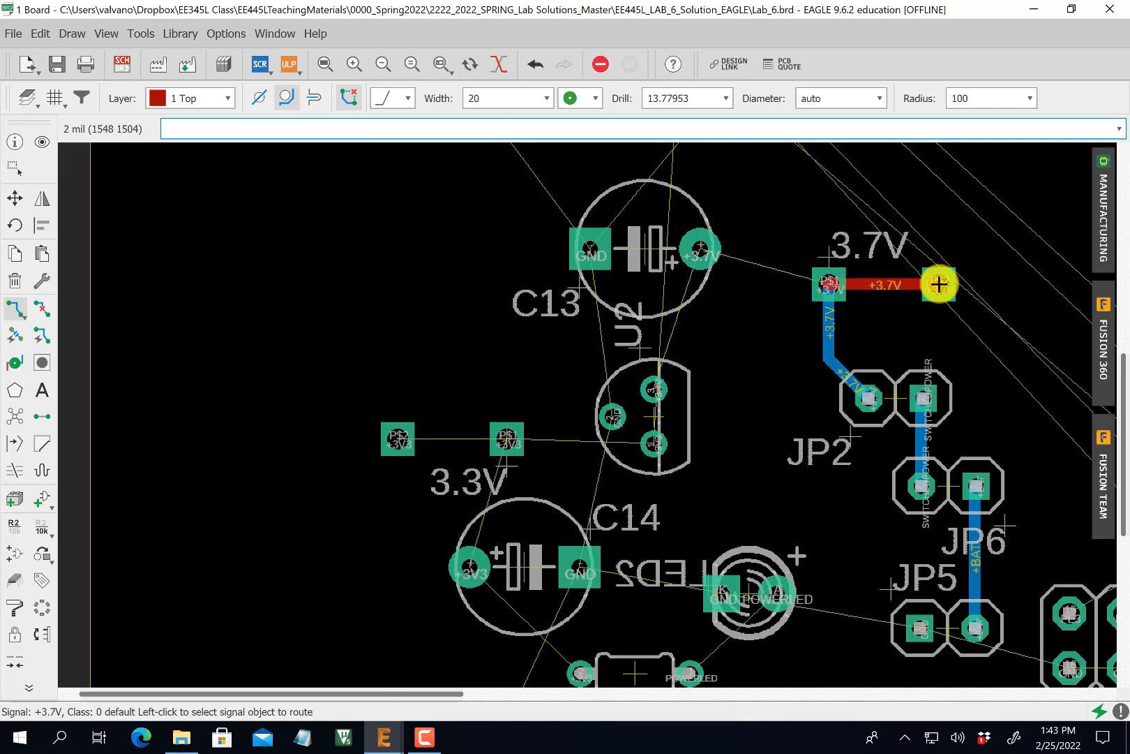
{"action": "left_click", "coordinate": [829, 283]}
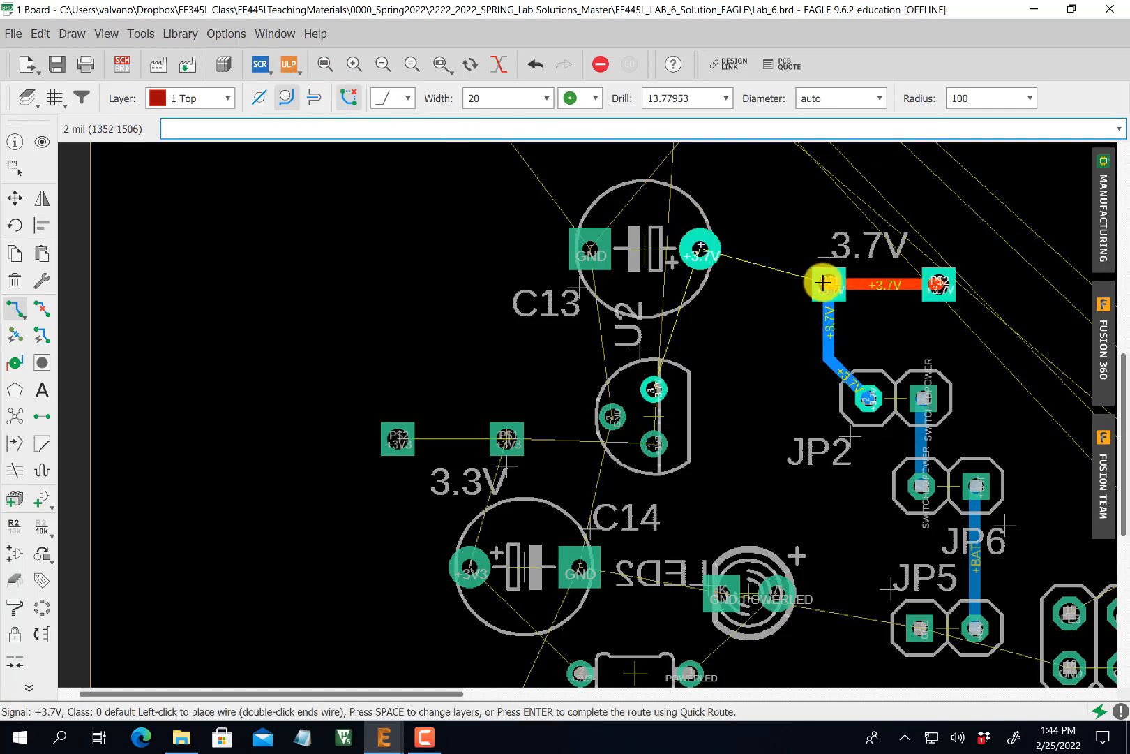
{"action": "left_click", "coordinate": [700, 249]}
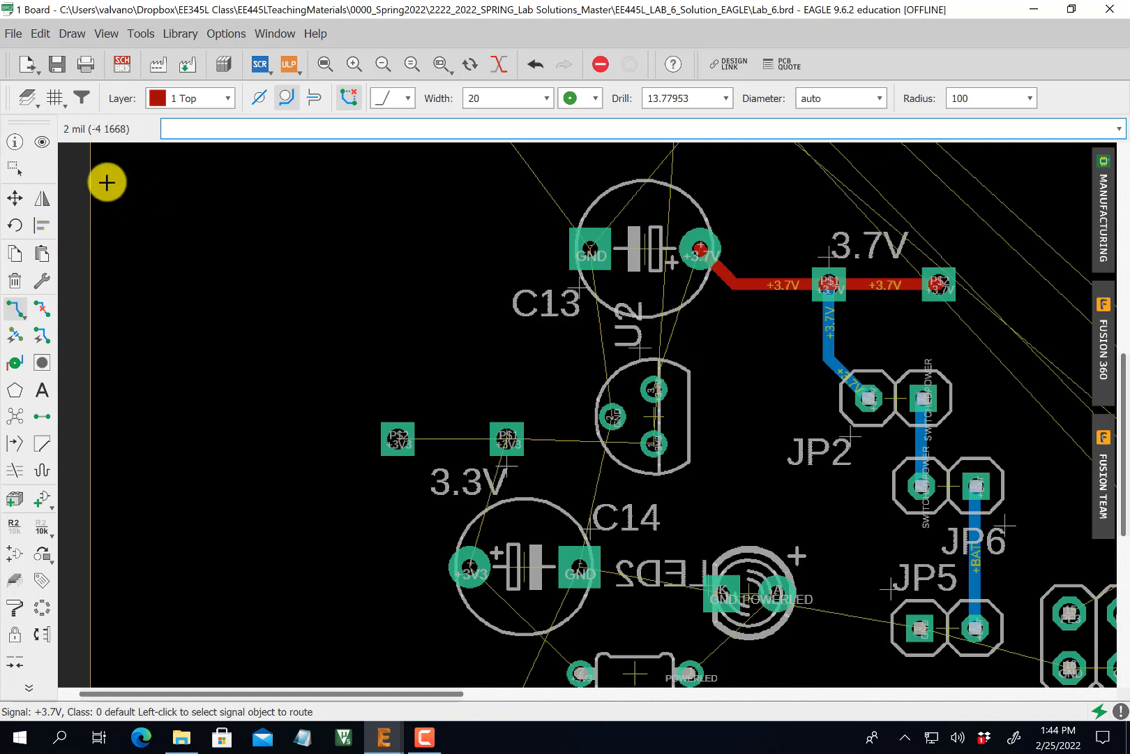
Route +3.7V on layer 16 Bottom from U2 pin 3 to C13's positive pad
{"action": "left_click", "coordinate": [229, 98]}
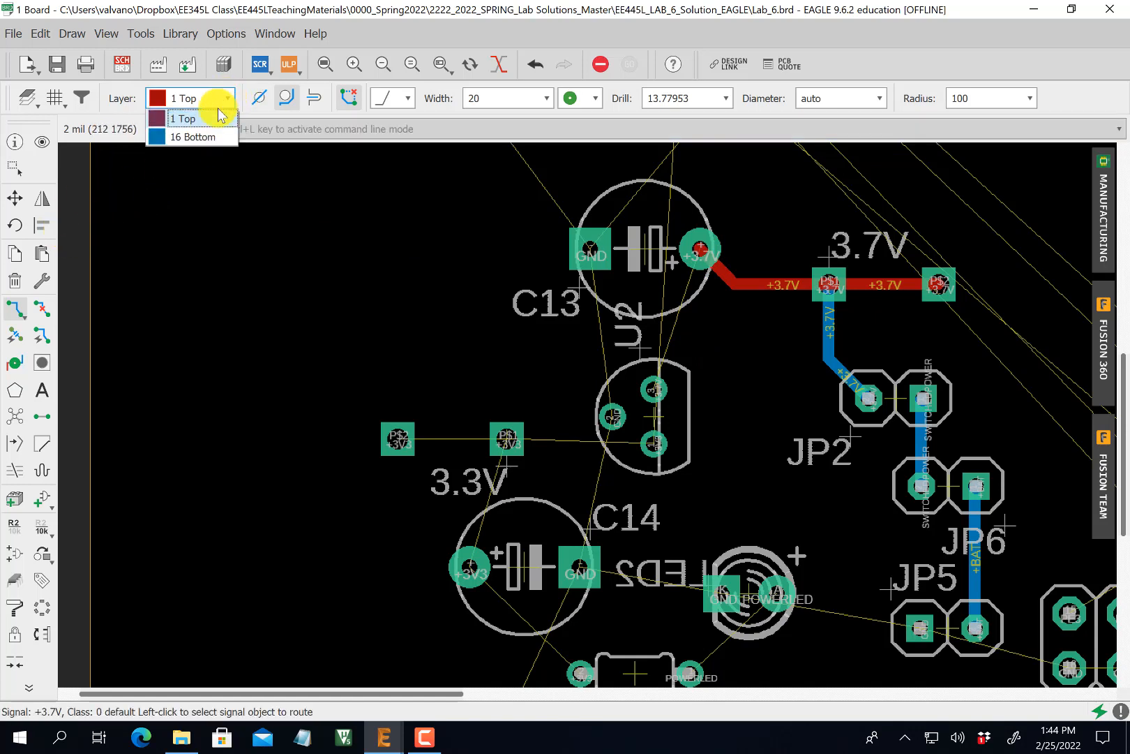
{"action": "left_click", "coordinate": [190, 138]}
{"action": "left_click", "coordinate": [657, 389]}
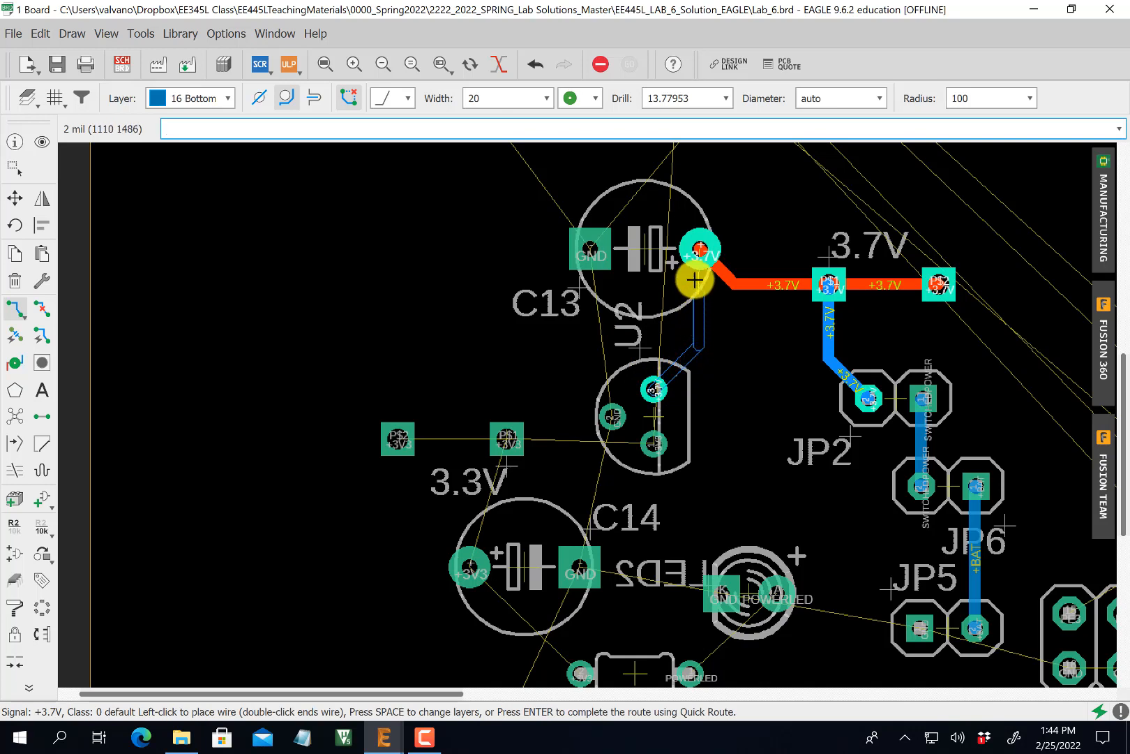
{"action": "left_click", "coordinate": [700, 248]}
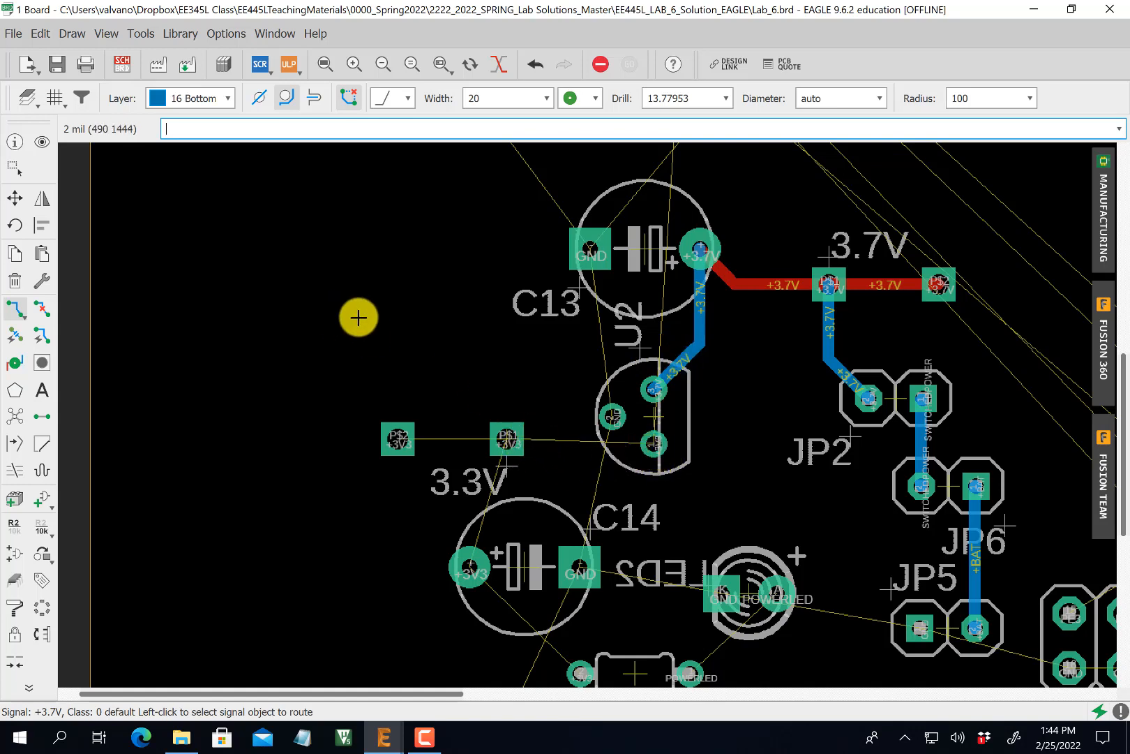
Move the 3.3V test point slightly down so its pads line up horizontally with U2 pin 1
{"action": "left_click", "coordinate": [15, 197]}
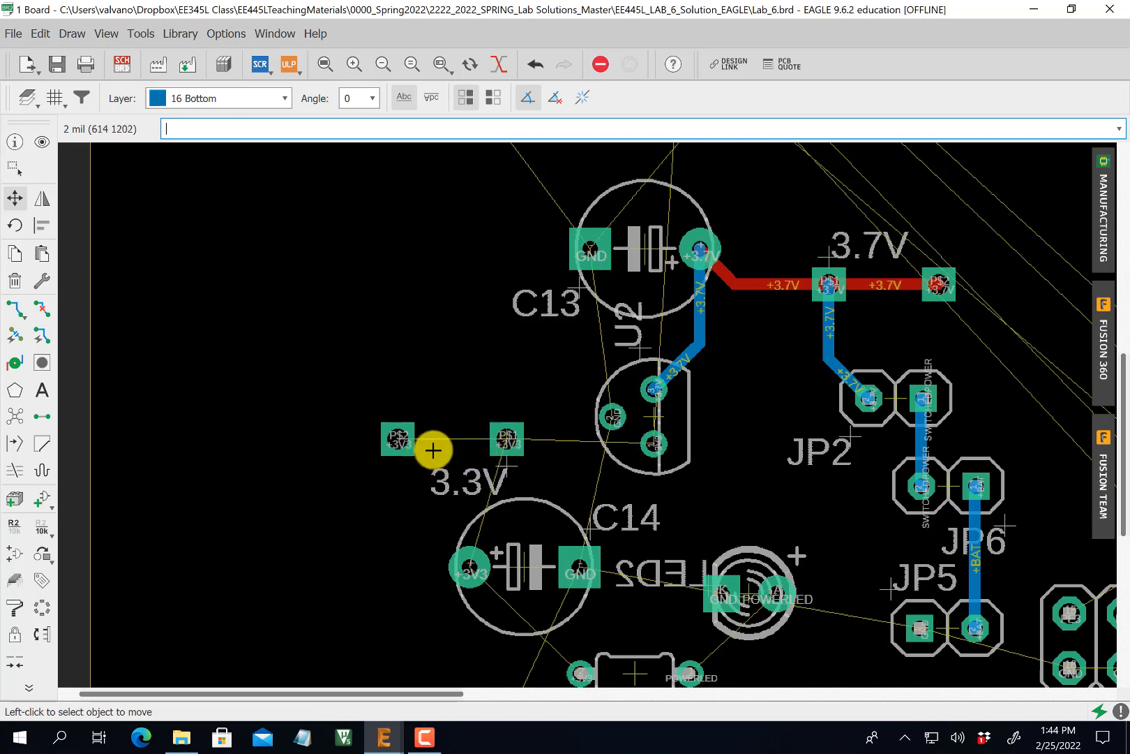
{"action": "left_click", "coordinate": [507, 439]}
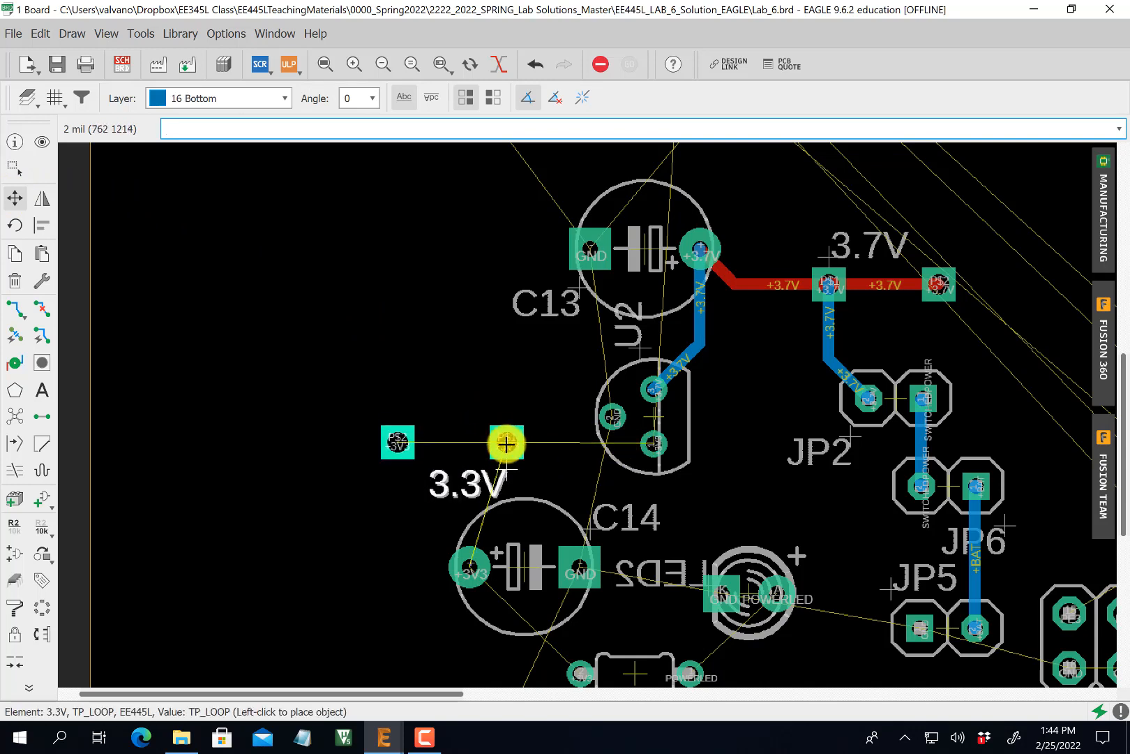
{"action": "left_click", "coordinate": [506, 444]}
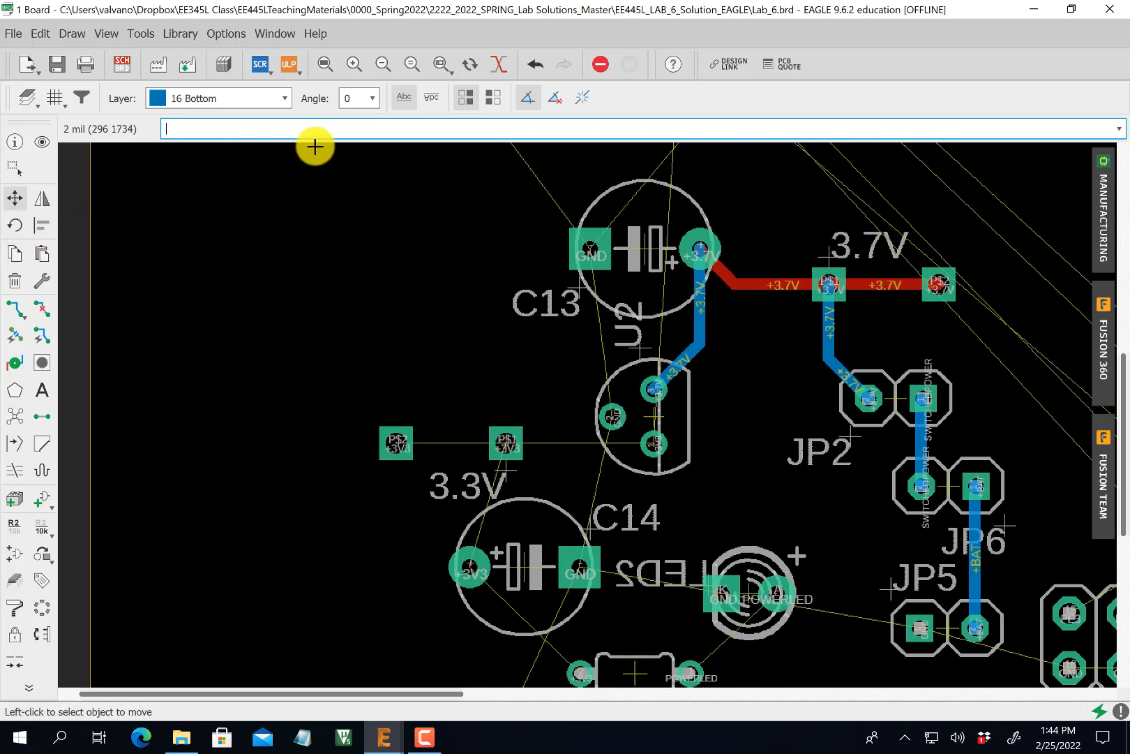
Route +3V3 on layer 1 Top from U2 pin 1 to the 3.3V test point's P$1 and on to P$2
{"action": "left_click", "coordinate": [284, 104]}
{"action": "left_click", "coordinate": [240, 120]}
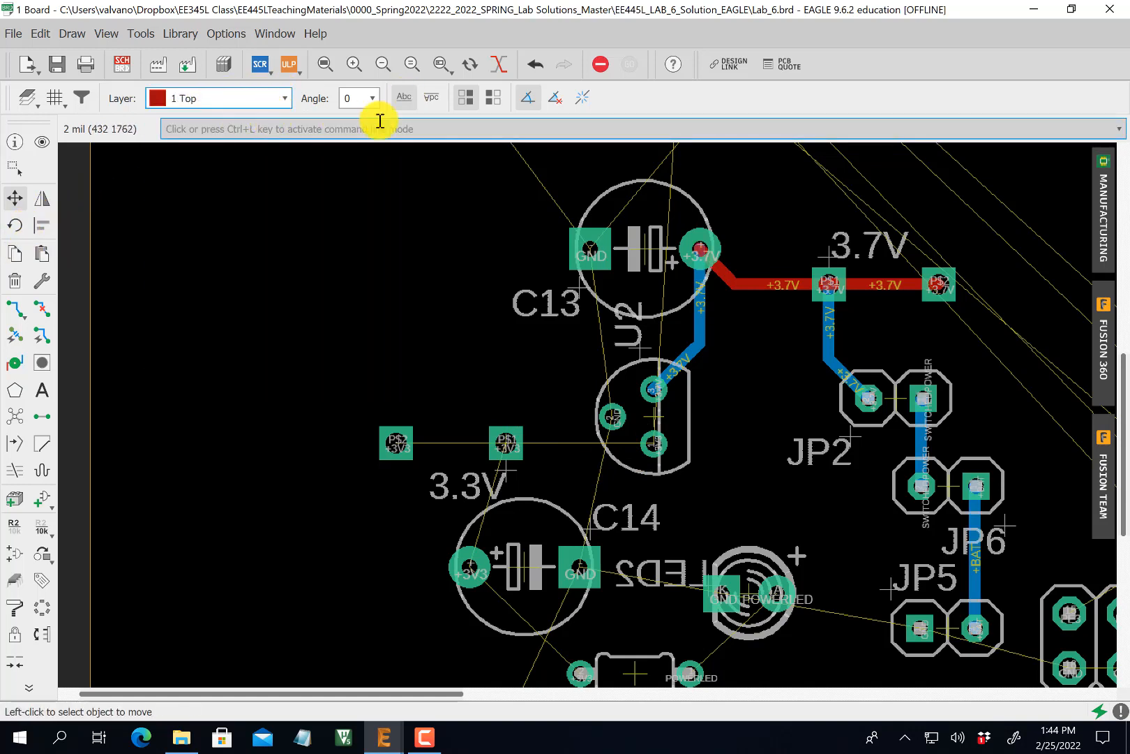
{"action": "left_click", "coordinate": [16, 314]}
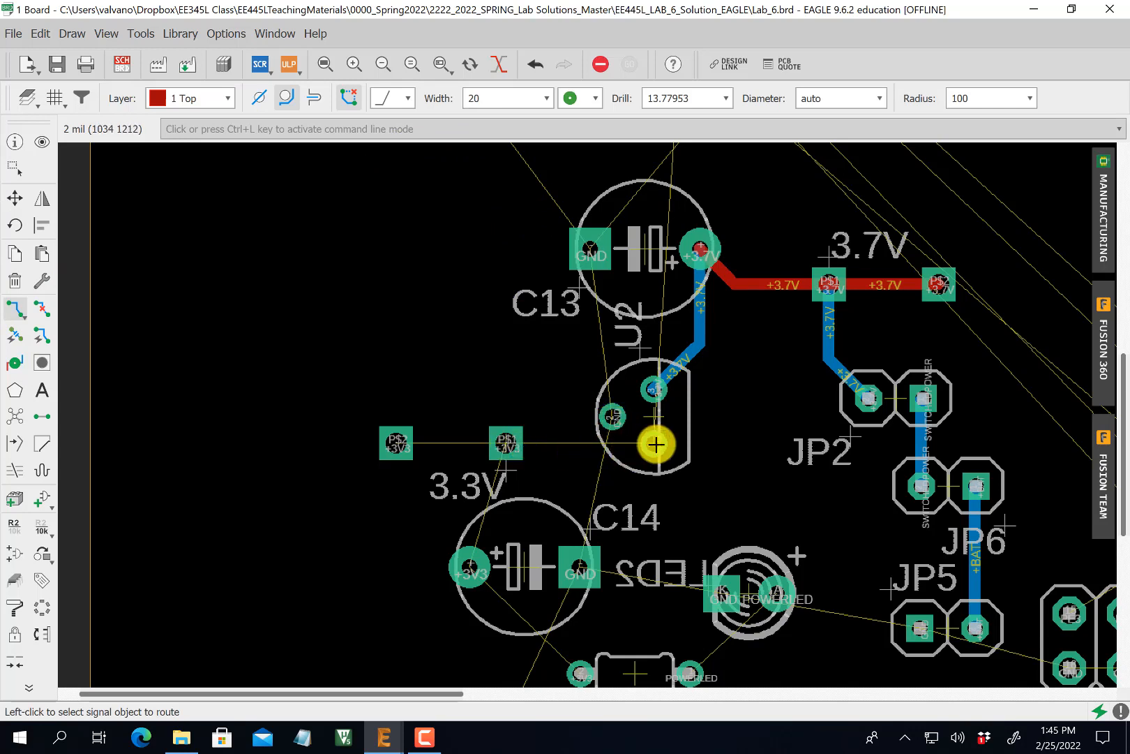
{"action": "left_click", "coordinate": [655, 445]}
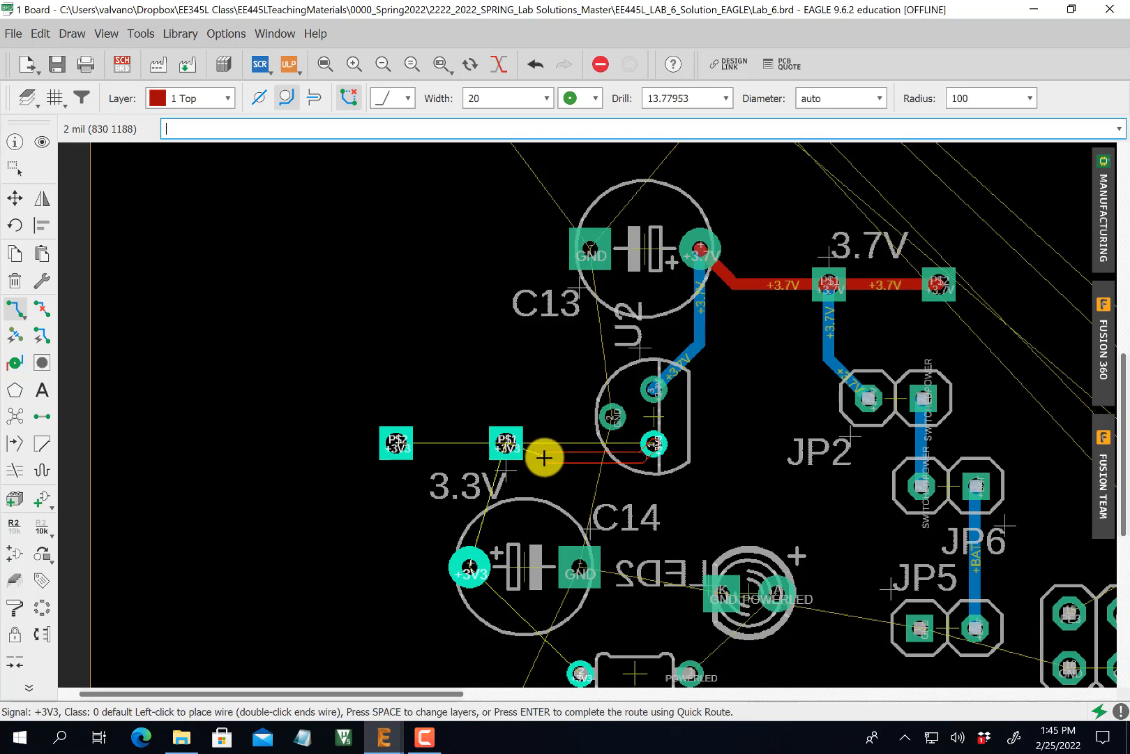
{"action": "left_click", "coordinate": [504, 442]}
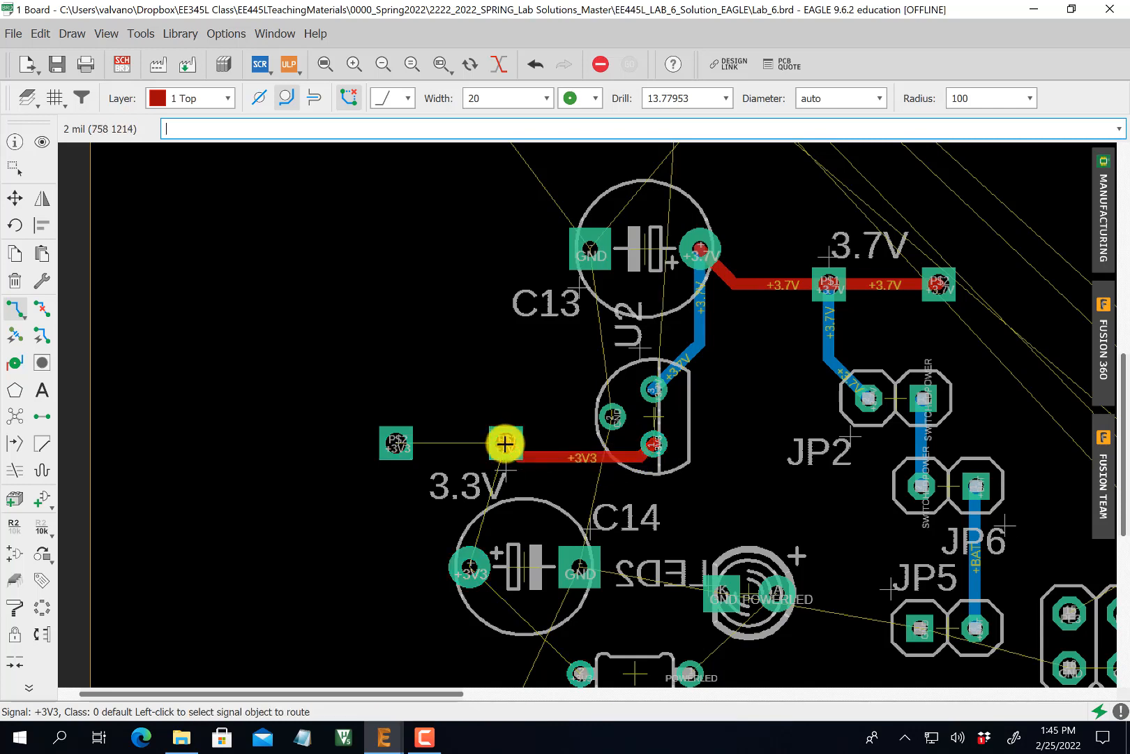
{"action": "left_click", "coordinate": [502, 441]}
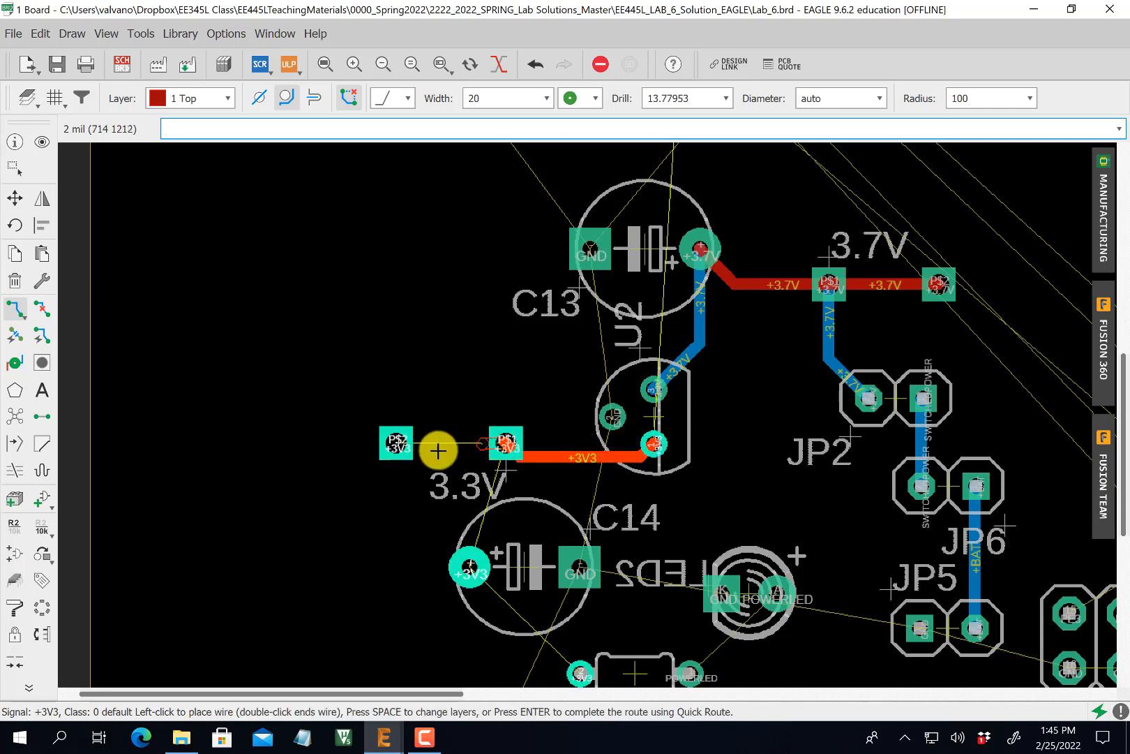
{"action": "left_click", "coordinate": [394, 447]}
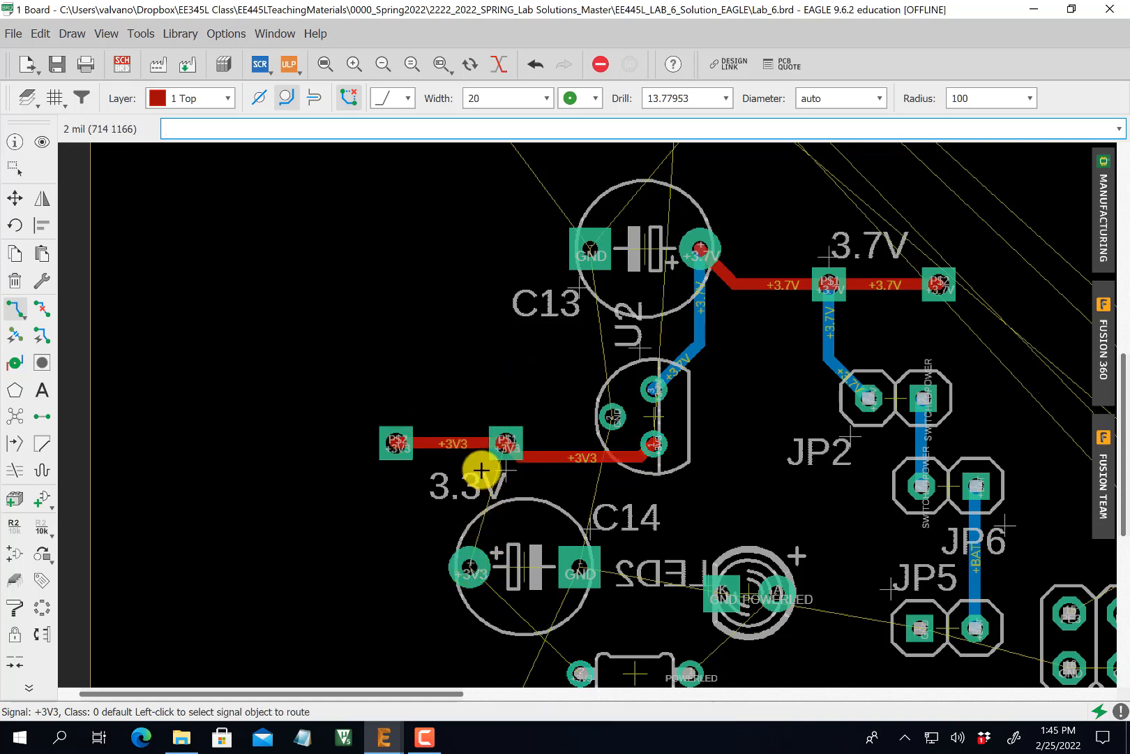
Route +3V3 on layer 16 Bottom from pad P$1 of the 3.3V test point to C14's positive pad
{"action": "left_click", "coordinate": [228, 100]}
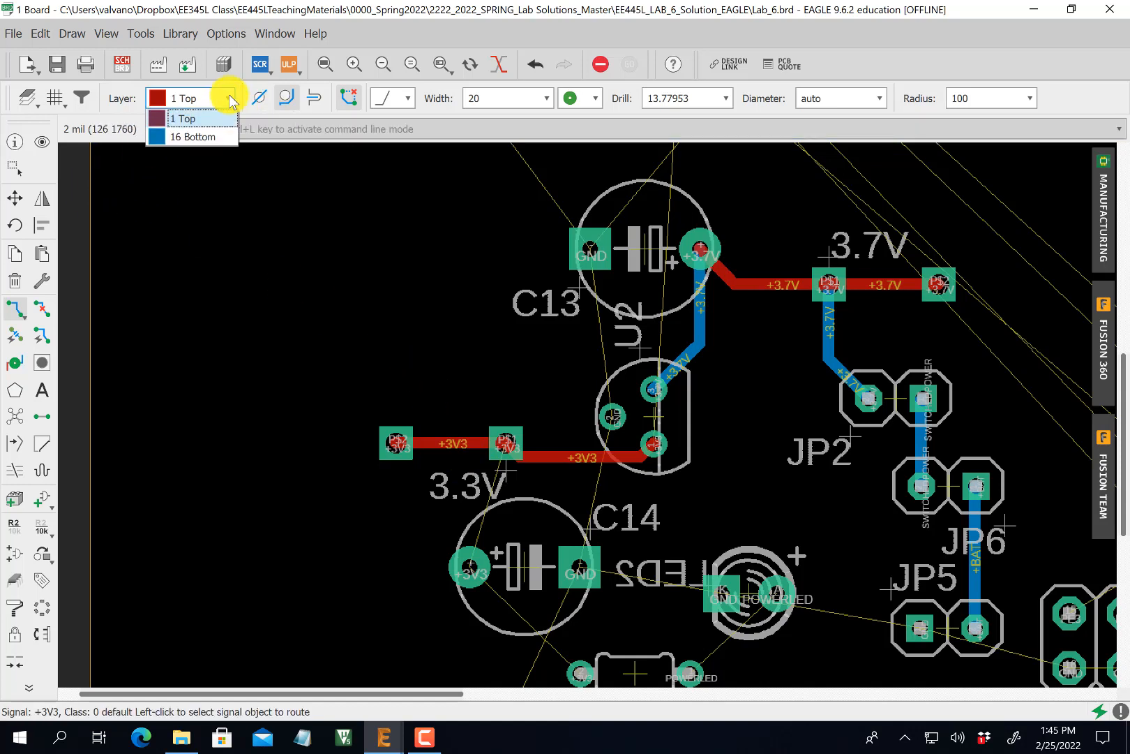
{"action": "left_click", "coordinate": [205, 139]}
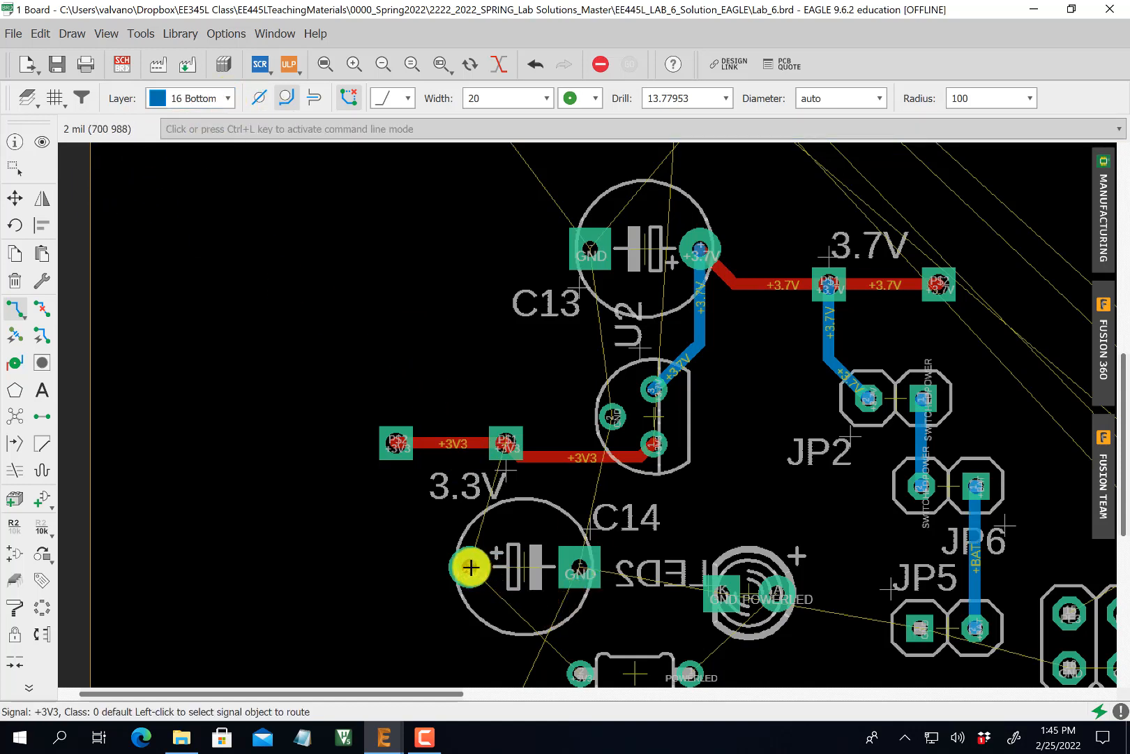
{"action": "left_click", "coordinate": [508, 441]}
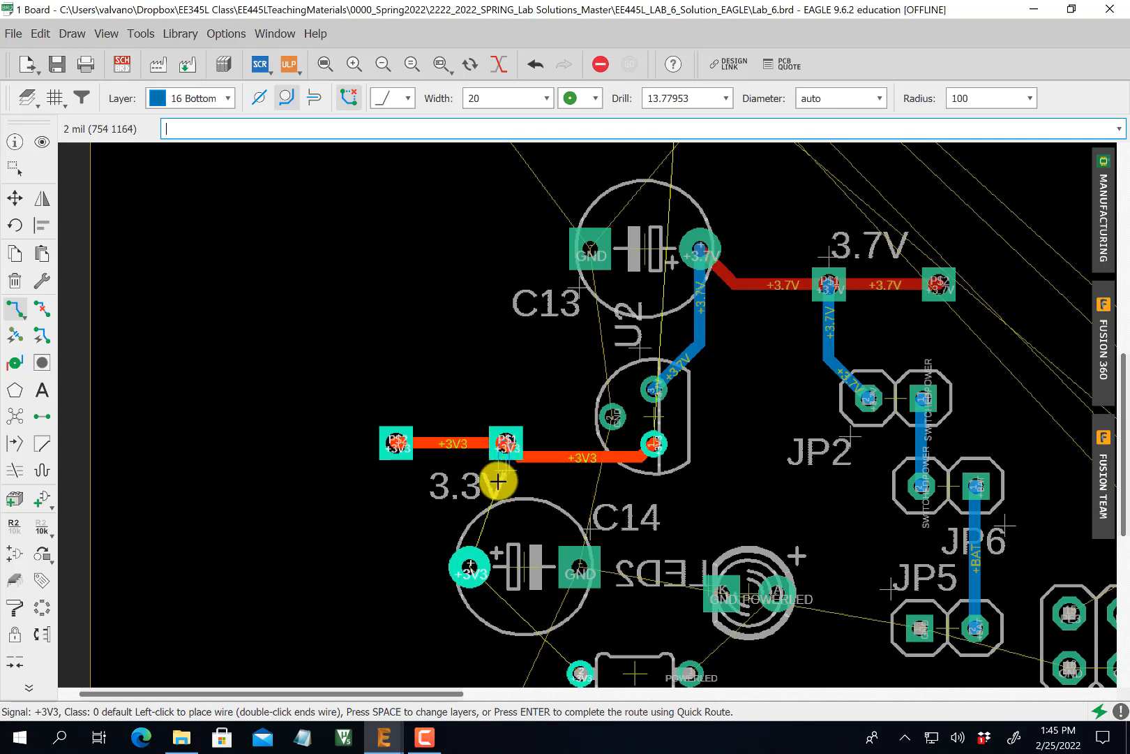
{"action": "left_click", "coordinate": [467, 568]}
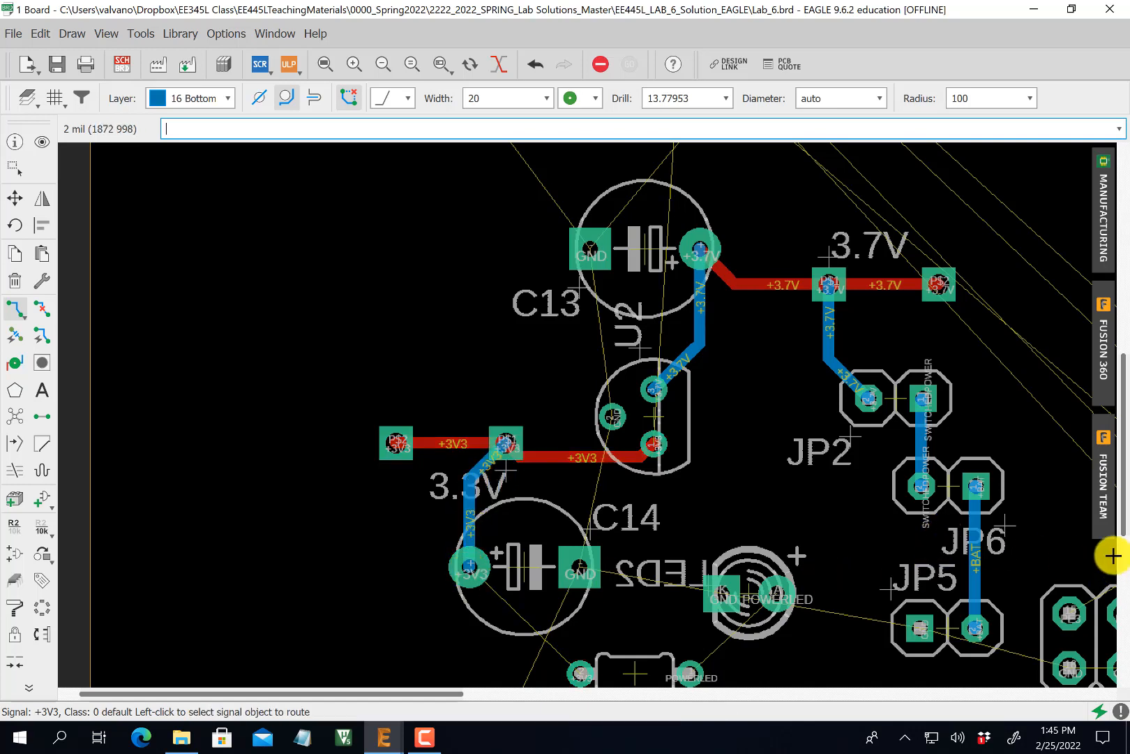
Route +3V3 on layer 1 Top from R1's +3V3 pad to C14's positive pad
{"action": "left_click_drag", "start_coordinate": [1123, 534], "coordinate": [1120, 566]}
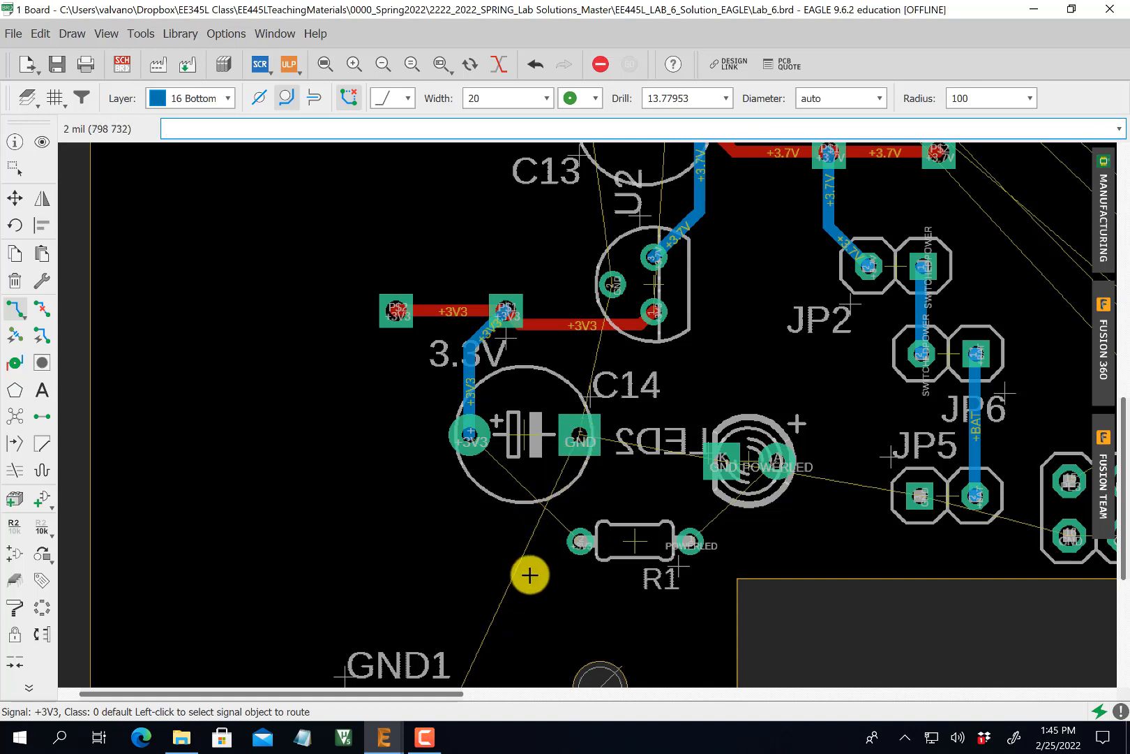
{"action": "left_click", "coordinate": [223, 97]}
{"action": "left_click", "coordinate": [210, 116]}
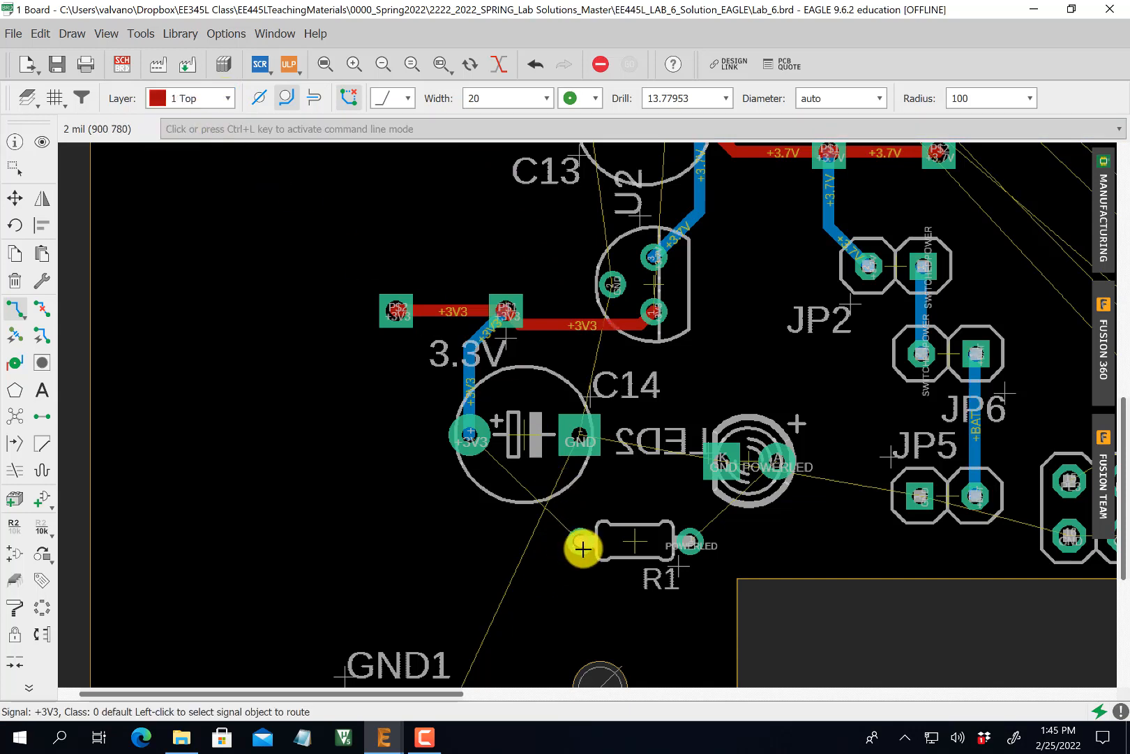
{"action": "left_click", "coordinate": [582, 542]}
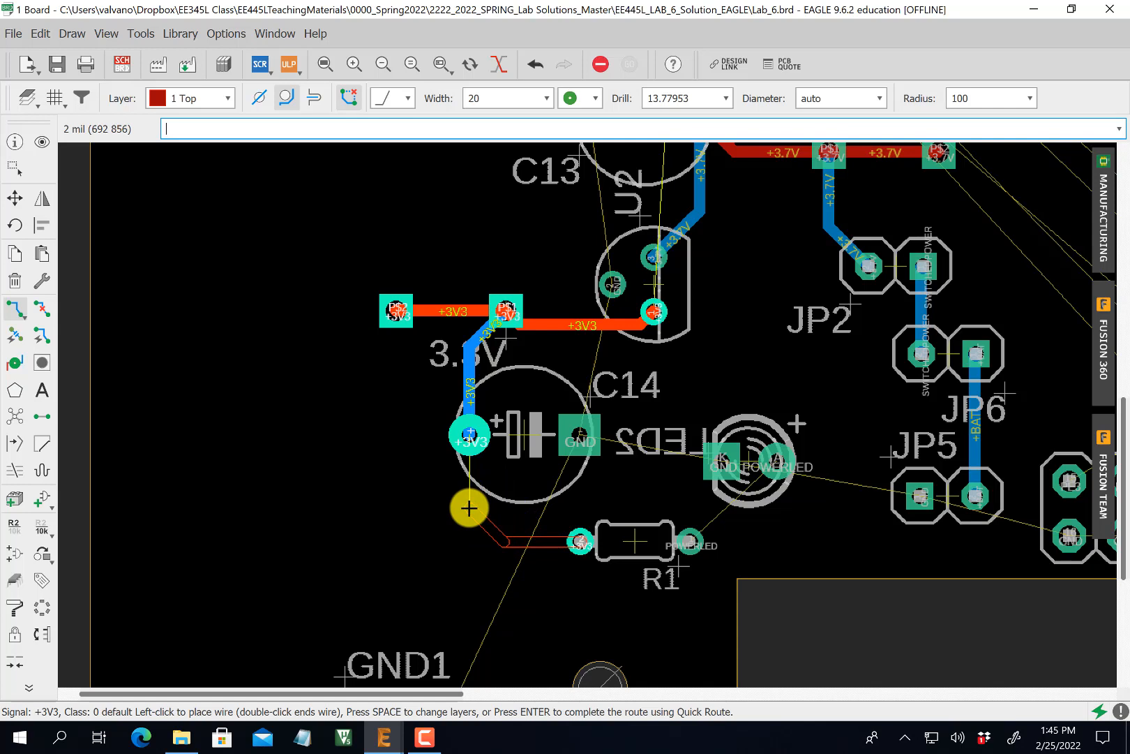
{"action": "left_click", "coordinate": [468, 506]}
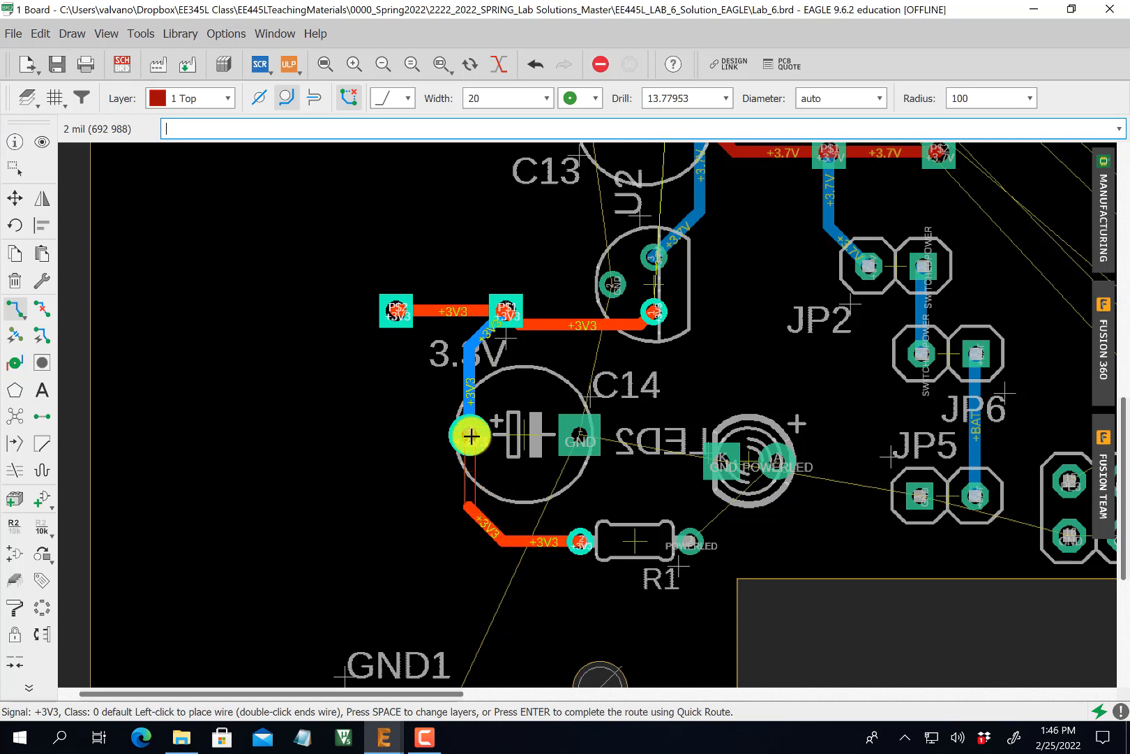
{"action": "left_click", "coordinate": [471, 436]}
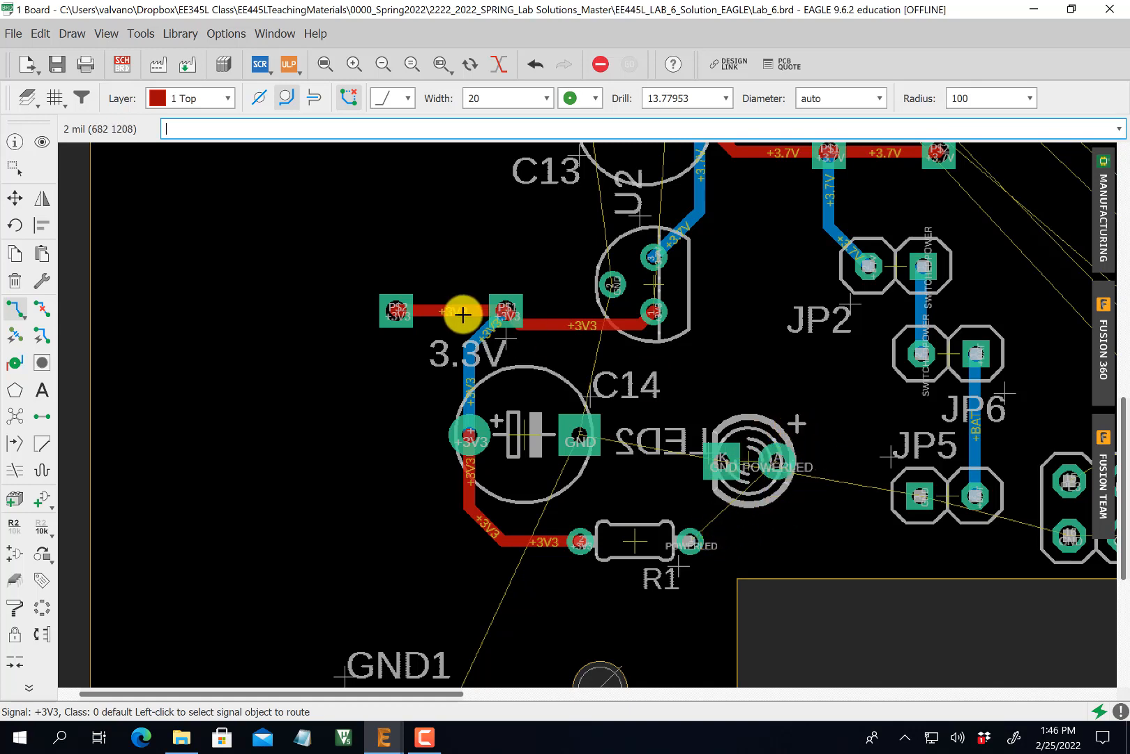
Route POWERLED with an 8 mil wire on layer 16 Bottom from R1 to LED2's anode pad
{"action": "left_click", "coordinate": [545, 99]}
{"action": "left_click", "coordinate": [517, 211]}
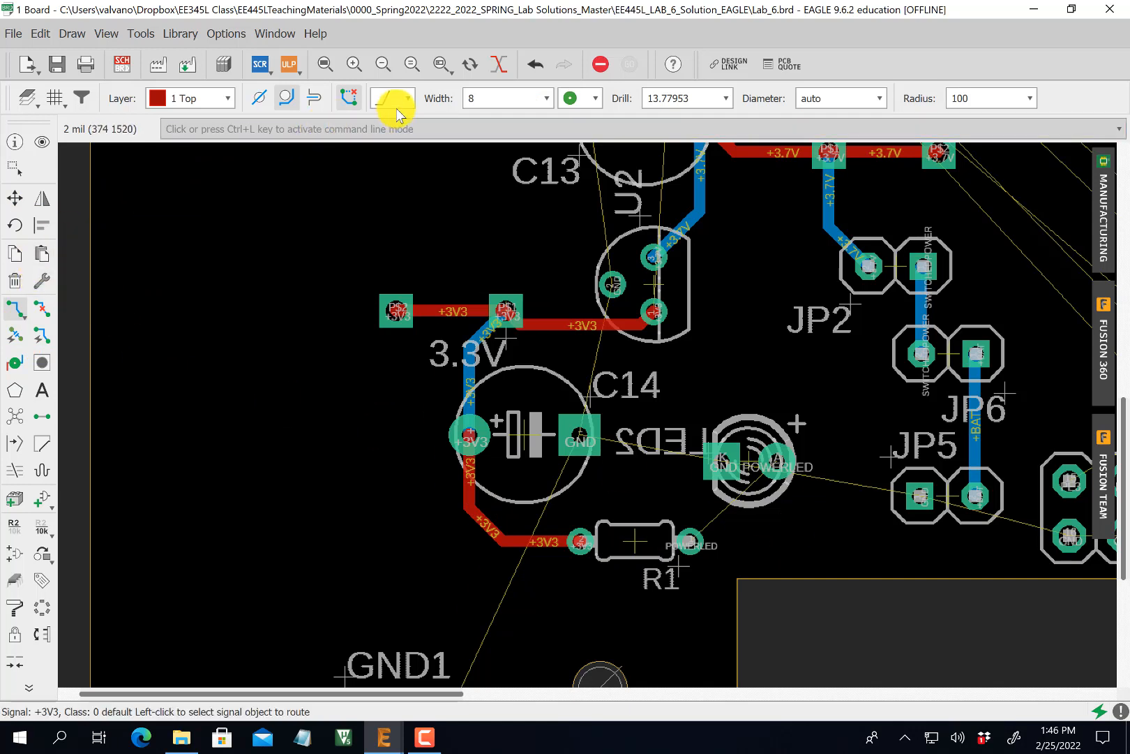
{"action": "left_click", "coordinate": [224, 98]}
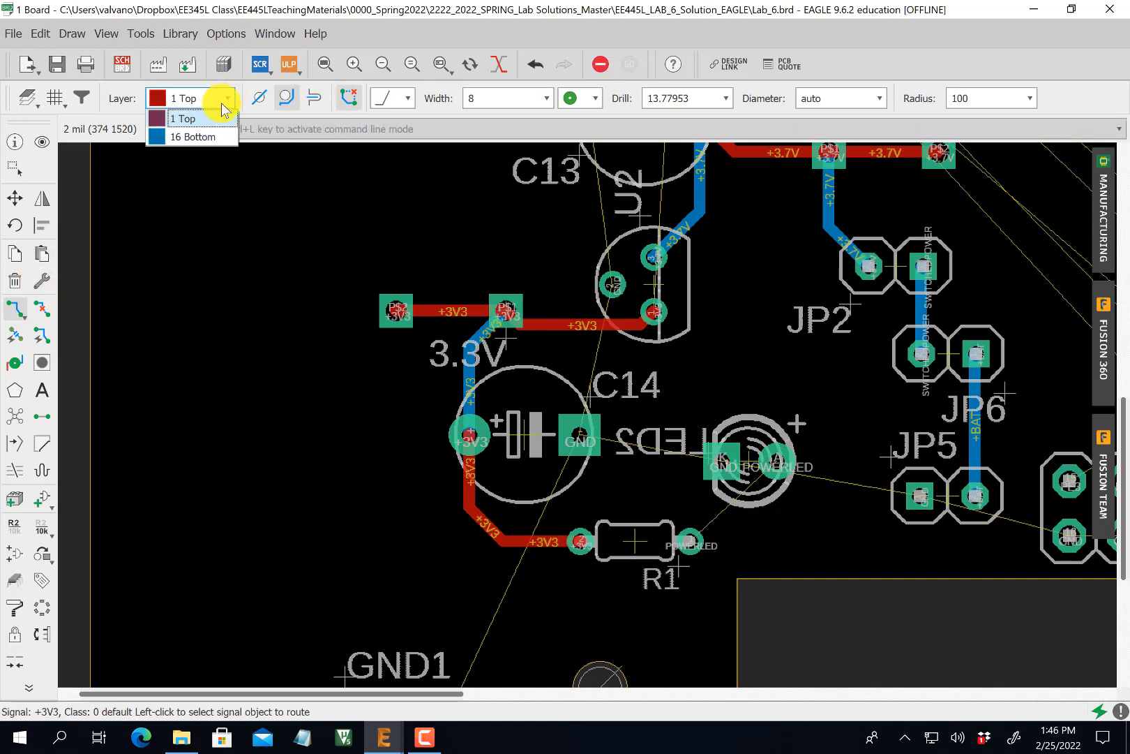
{"action": "left_click", "coordinate": [195, 136]}
{"action": "left_click", "coordinate": [691, 541]}
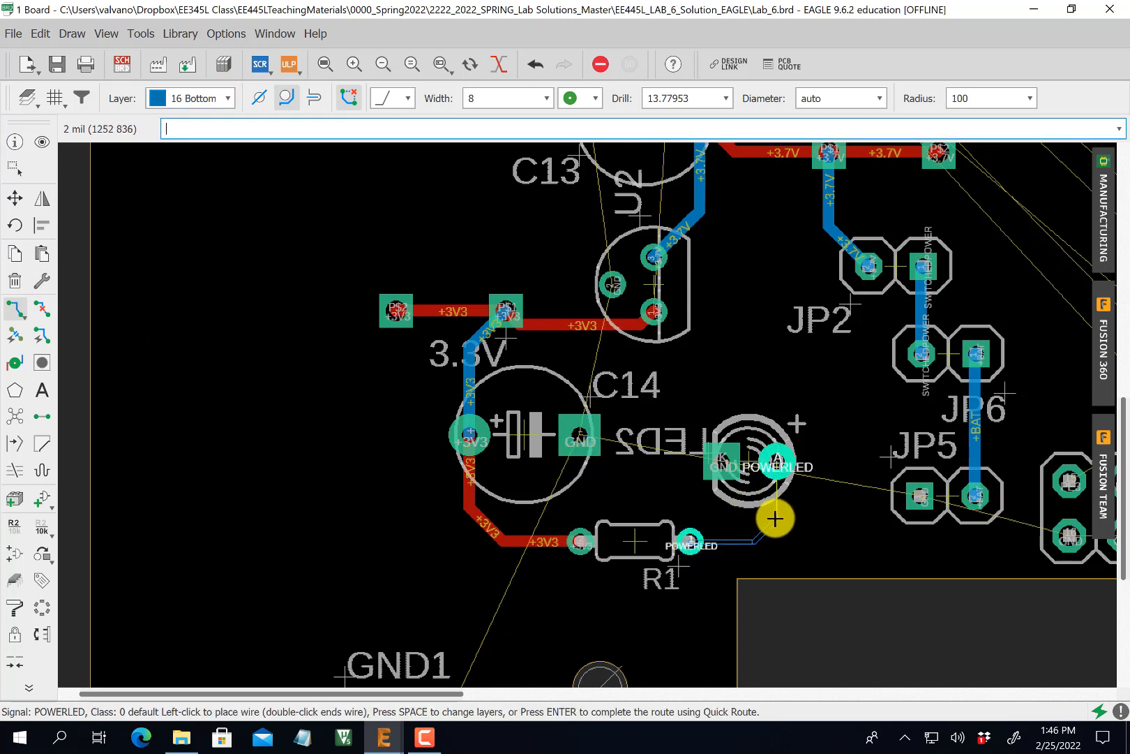
{"action": "left_click", "coordinate": [775, 518]}
{"action": "left_click", "coordinate": [778, 460]}
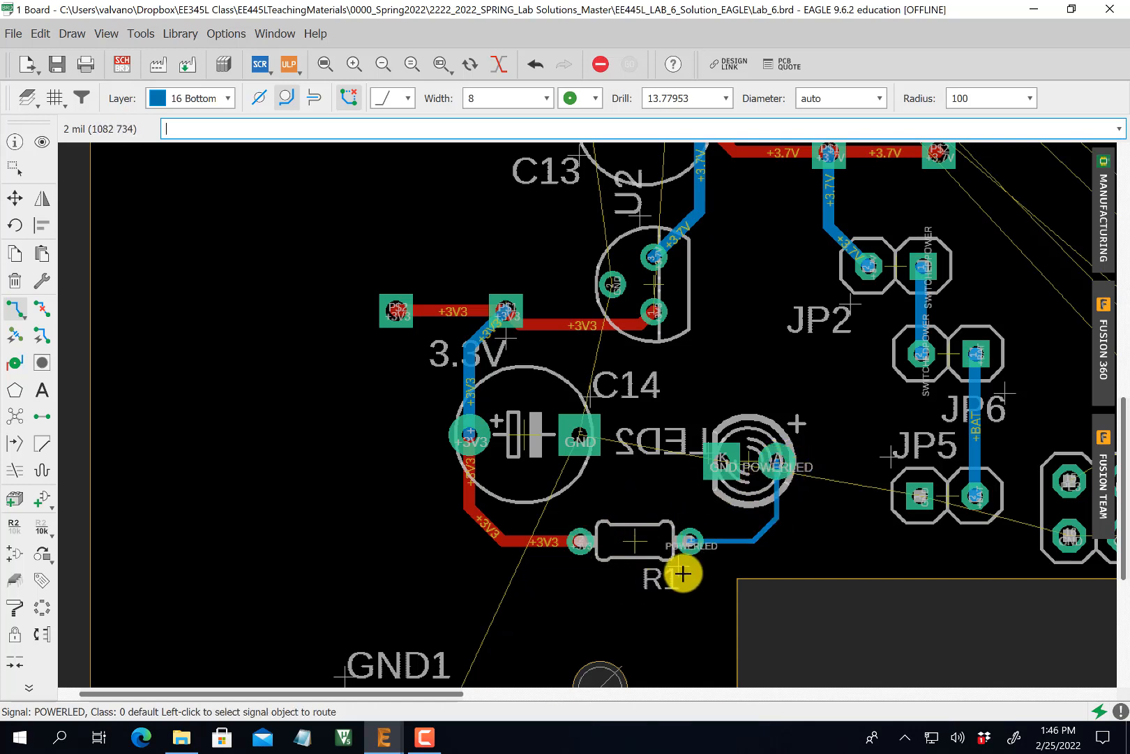
Examine the unrouted +3V3 connections between the U2 regulator area and capacitors C4, C7 and C9 beside U1
{"action": "scroll", "coordinate": [859, 561], "scroll_direction": "down", "scroll_amount": 1}
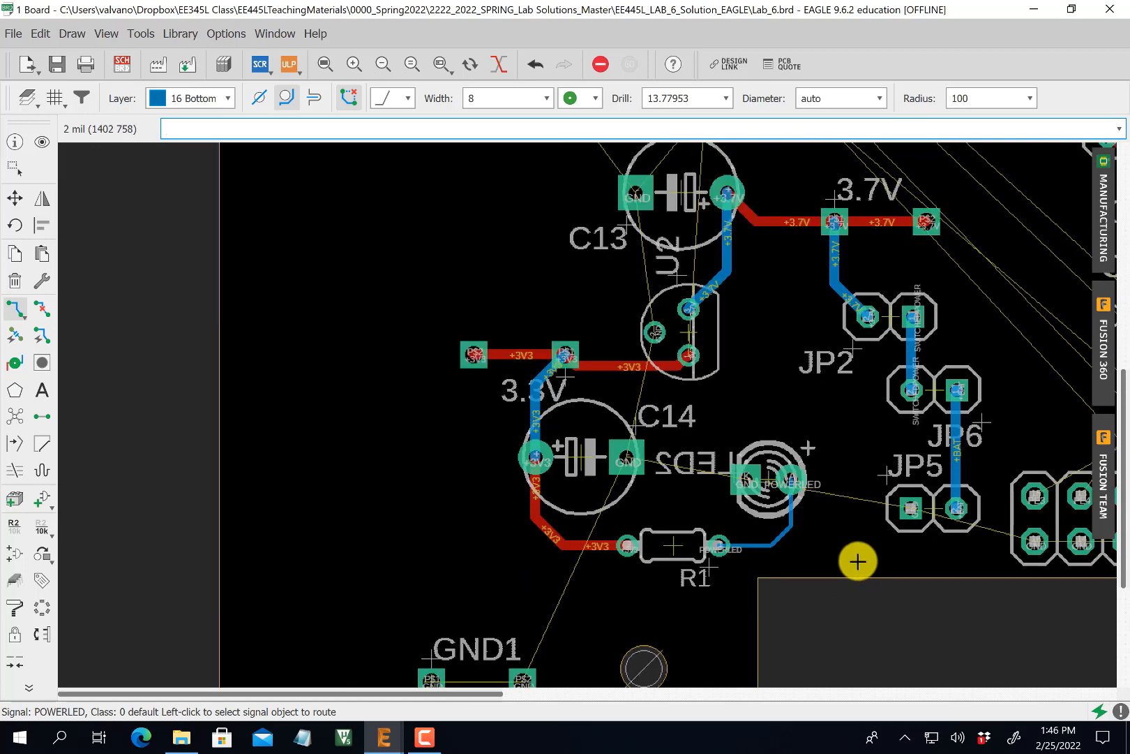
{"action": "scroll", "coordinate": [859, 562], "scroll_direction": "down", "scroll_amount": 2}
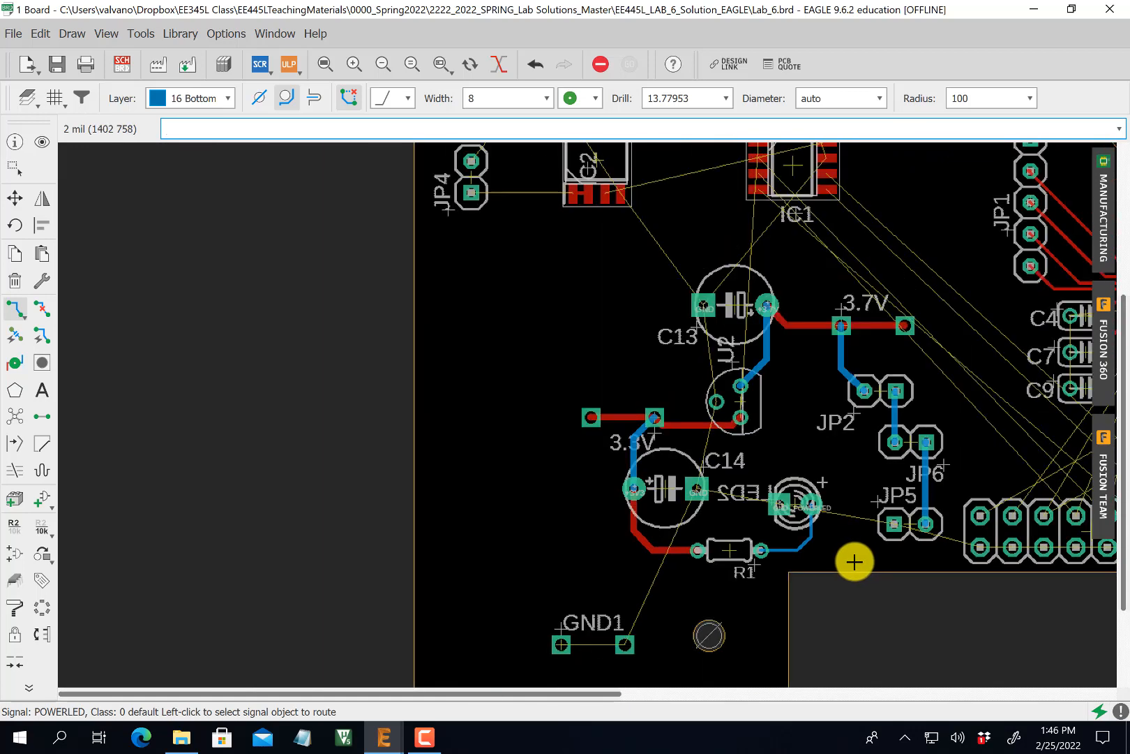
{"action": "scroll", "coordinate": [901, 522], "scroll_direction": "down", "scroll_amount": 1}
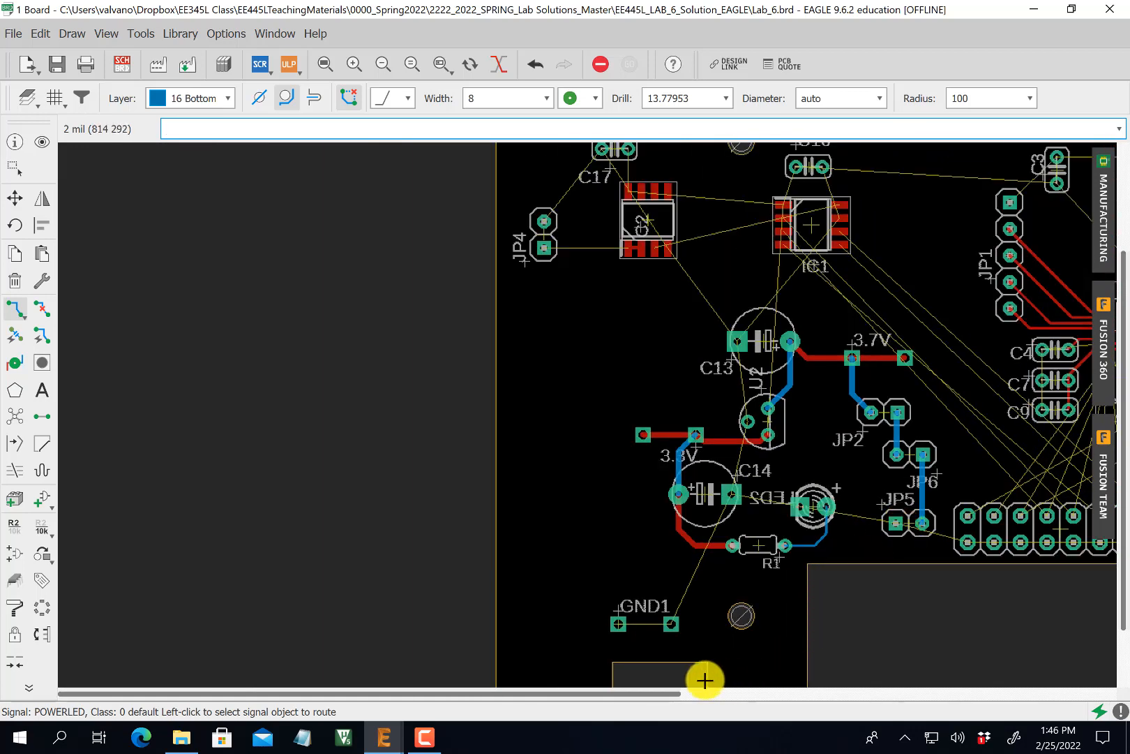
{"action": "left_click_drag", "start_coordinate": [706, 694], "coordinate": [844, 693]}
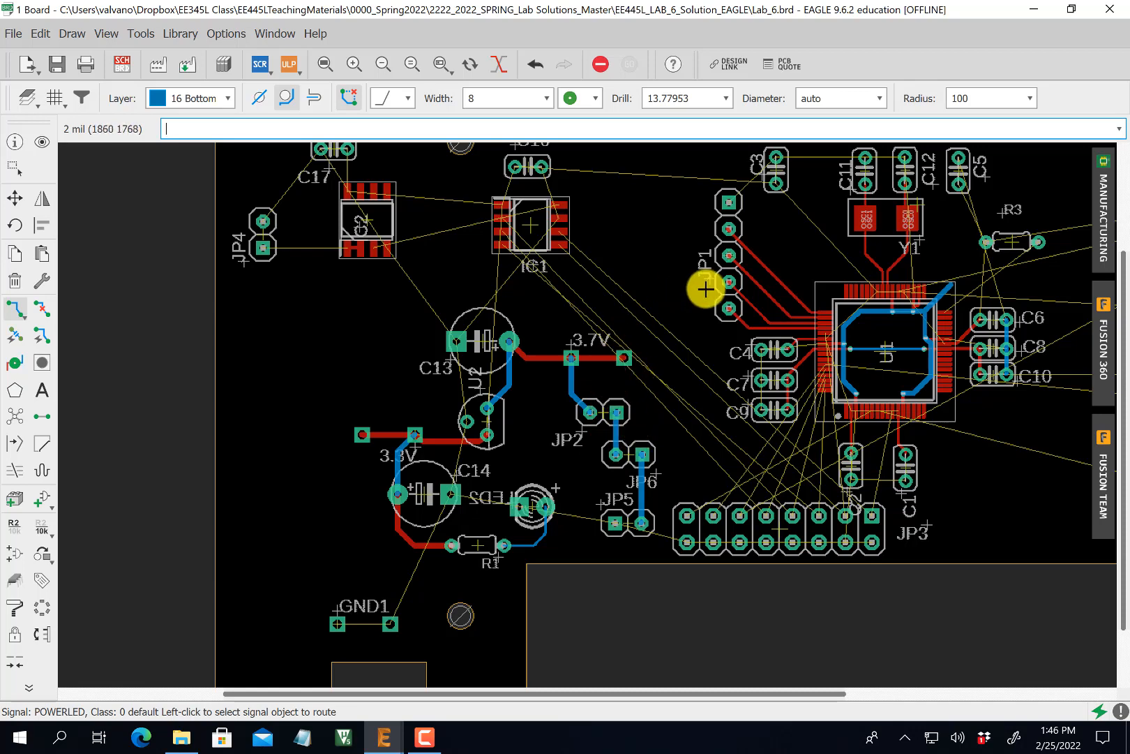
{"action": "scroll", "coordinate": [910, 360], "scroll_direction": "up", "scroll_amount": 5}
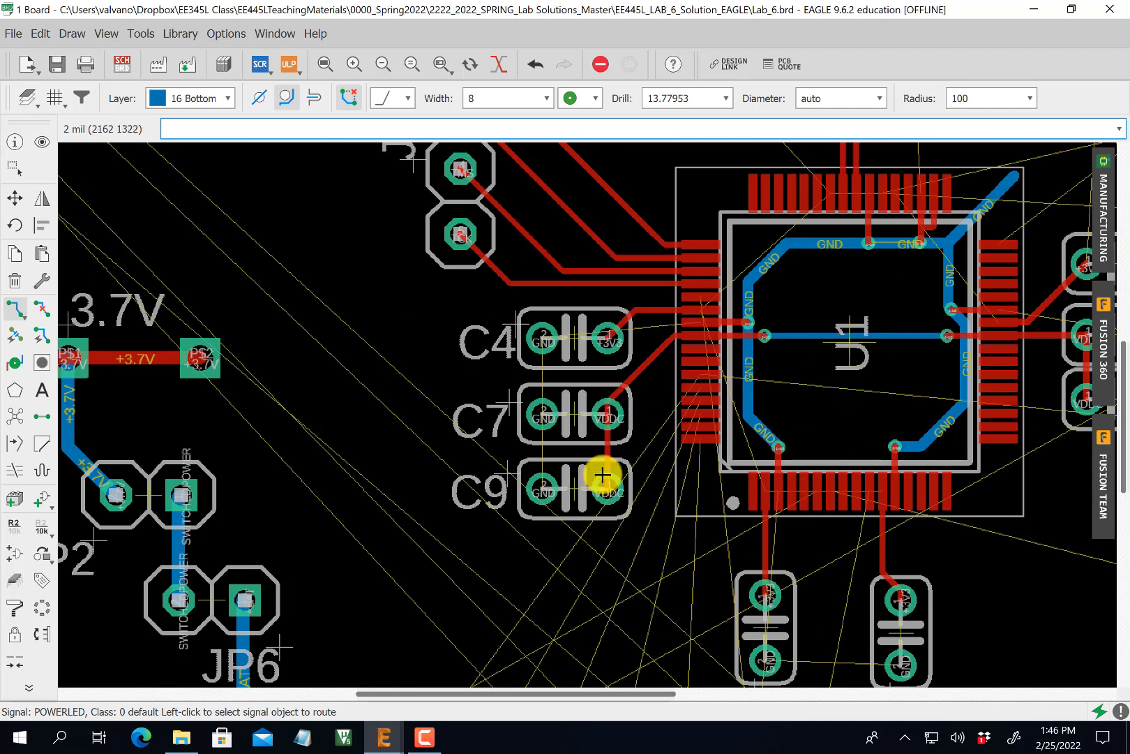
{"action": "scroll", "coordinate": [603, 362], "scroll_direction": "up", "scroll_amount": 1}
{"action": "scroll", "coordinate": [603, 363], "scroll_direction": "up", "scroll_amount": 1}
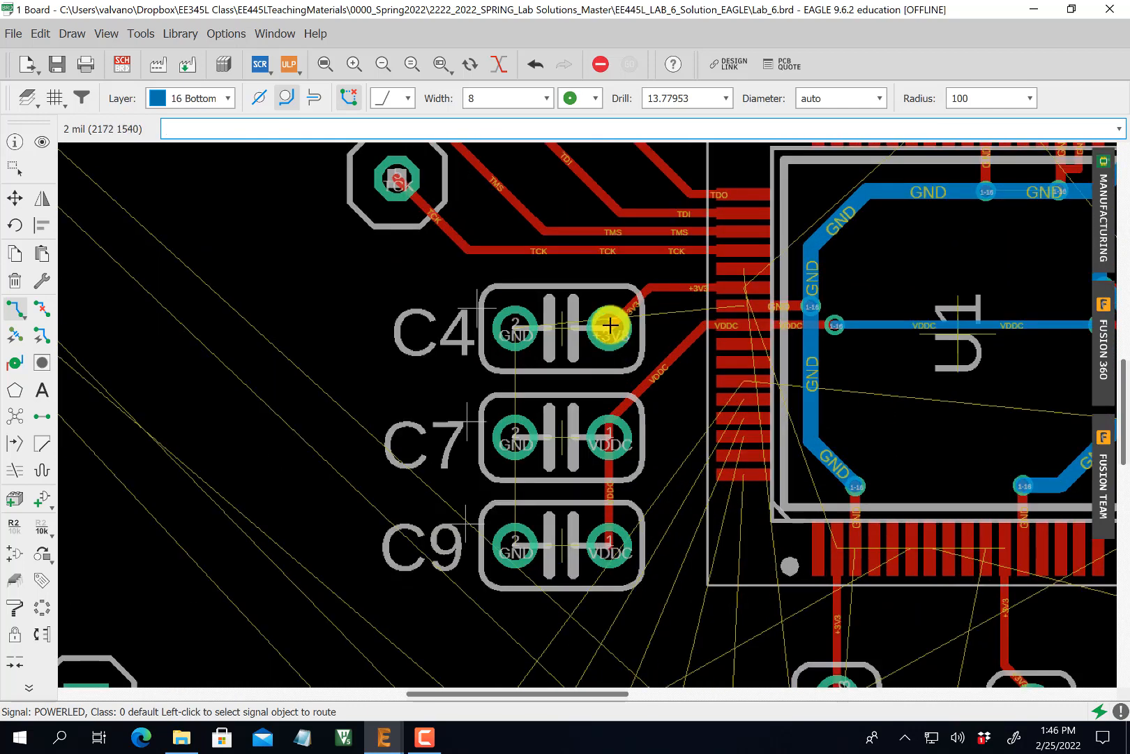
{"action": "scroll", "coordinate": [614, 349], "scroll_direction": "down", "scroll_amount": 2}
{"action": "scroll", "coordinate": [799, 628], "scroll_direction": "up", "scroll_amount": 2}
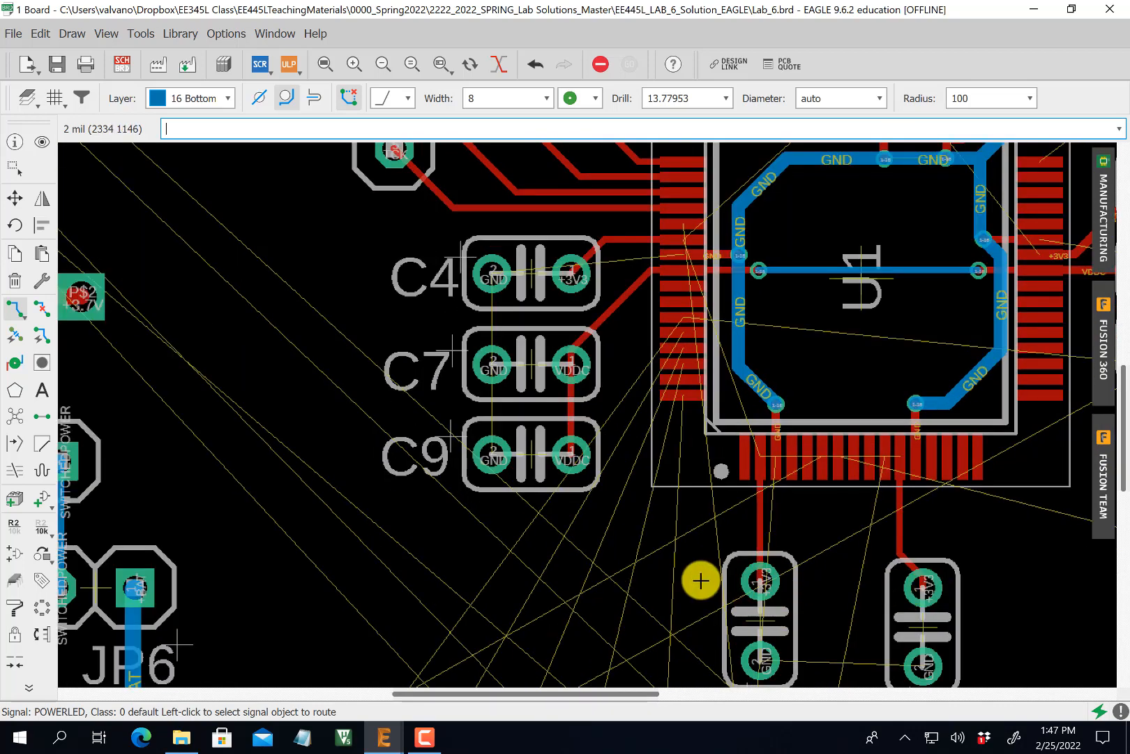
{"action": "scroll", "coordinate": [658, 551], "scroll_direction": "down", "scroll_amount": 1}
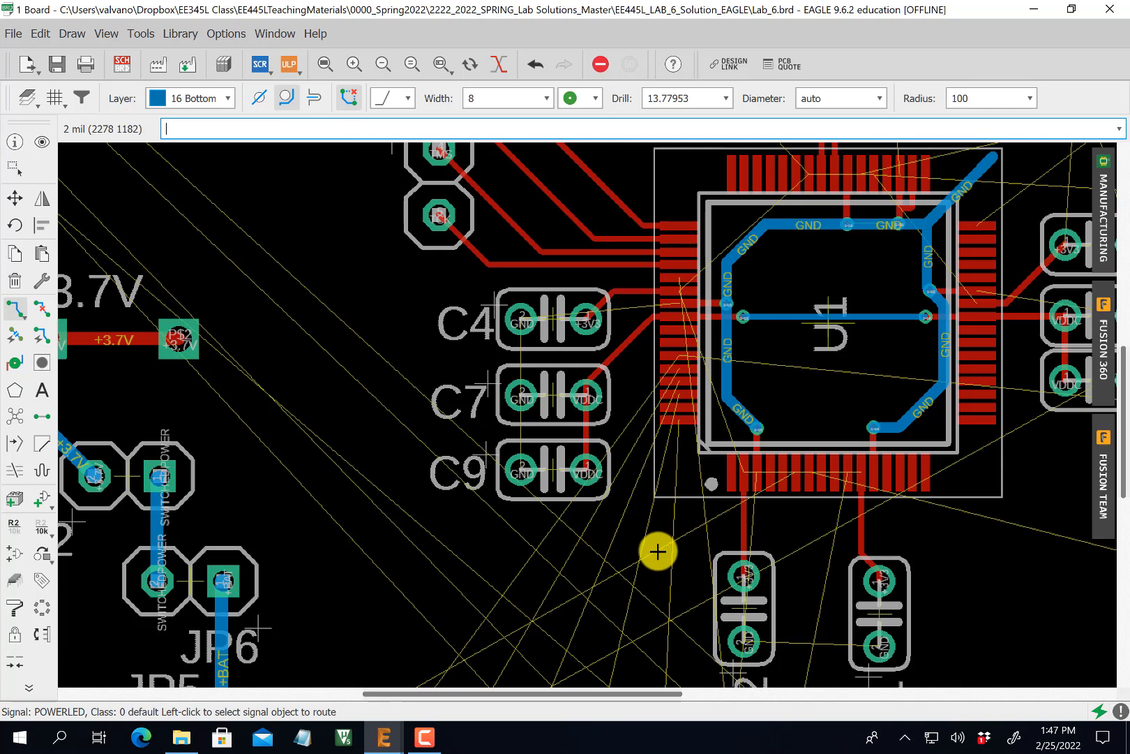
{"action": "scroll", "coordinate": [658, 552], "scroll_direction": "down", "scroll_amount": 1}
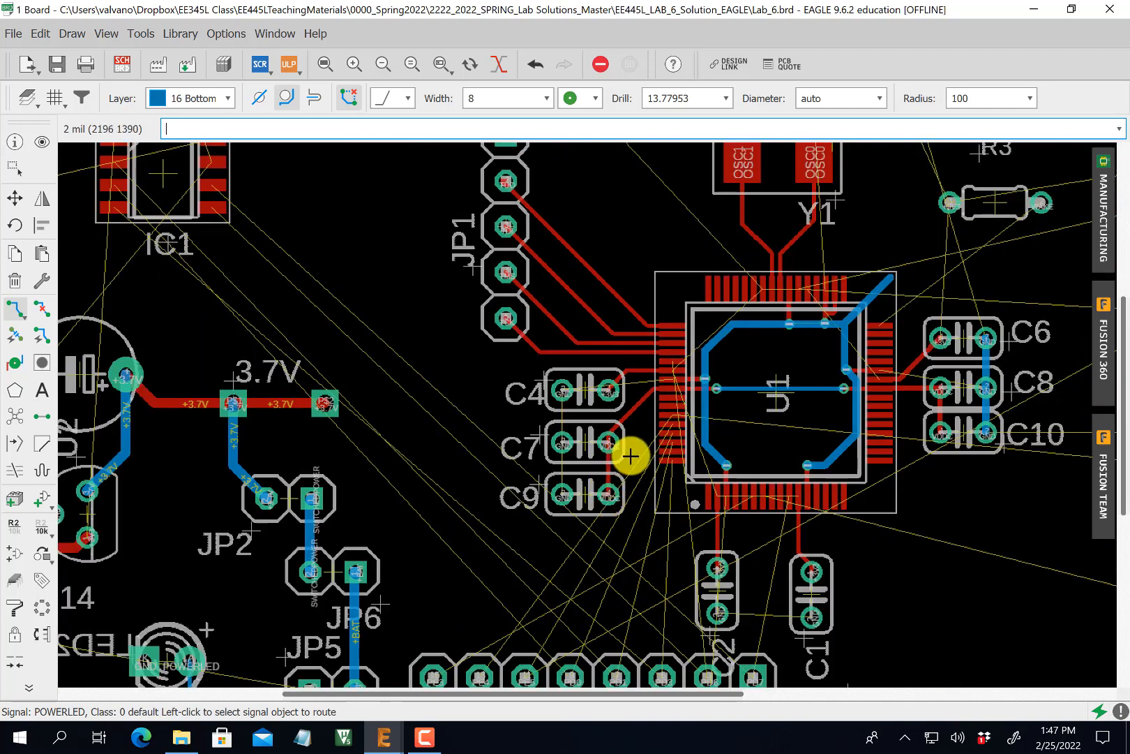
{"action": "scroll", "coordinate": [591, 457], "scroll_direction": "up", "scroll_amount": 2}
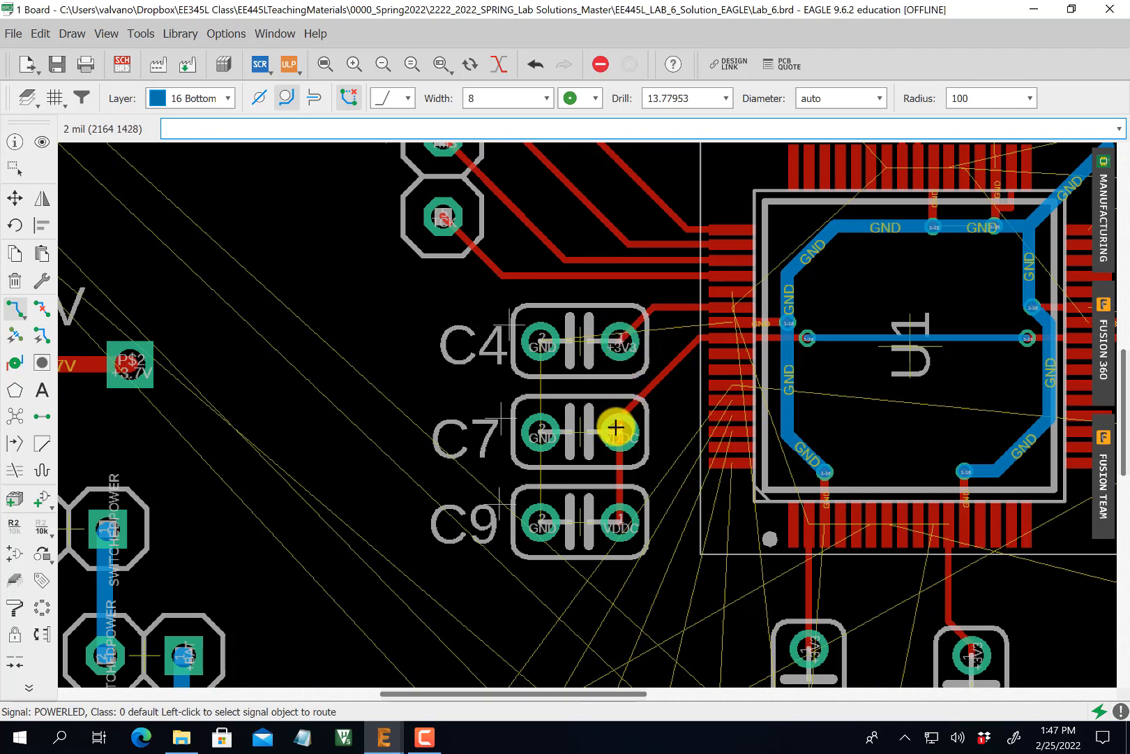
{"action": "scroll", "coordinate": [616, 428], "scroll_direction": "down", "scroll_amount": 1}
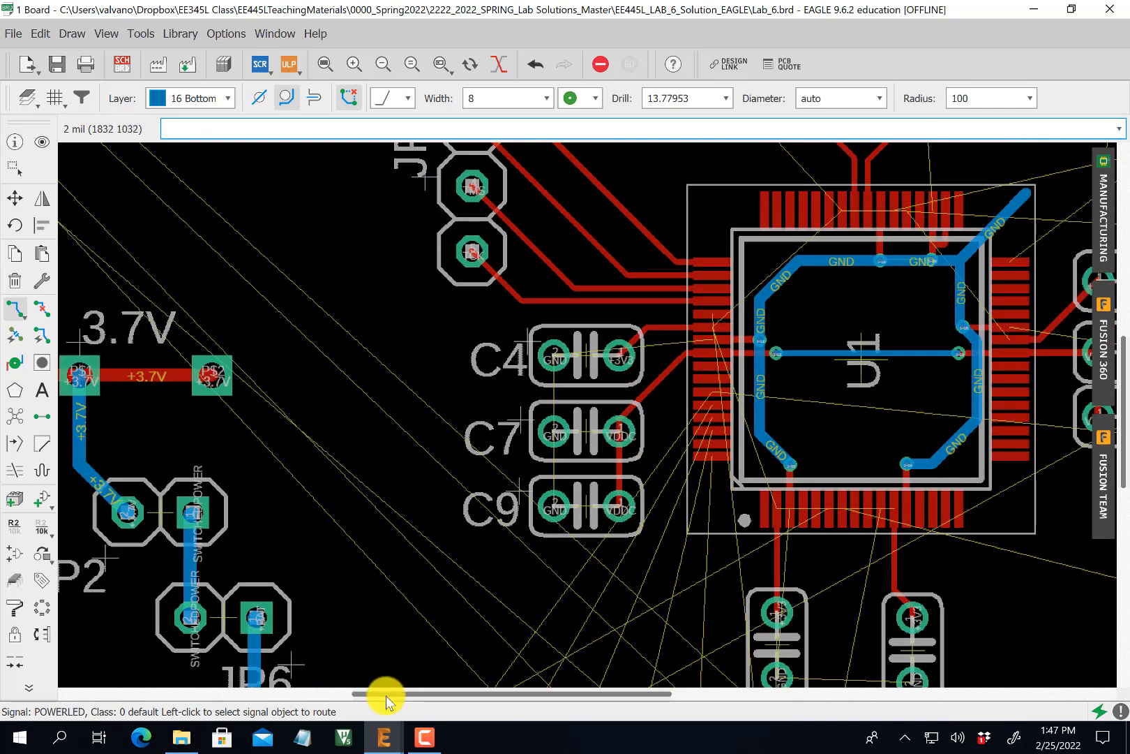
{"action": "left_click_drag", "start_coordinate": [384, 694], "coordinate": [272, 694]}
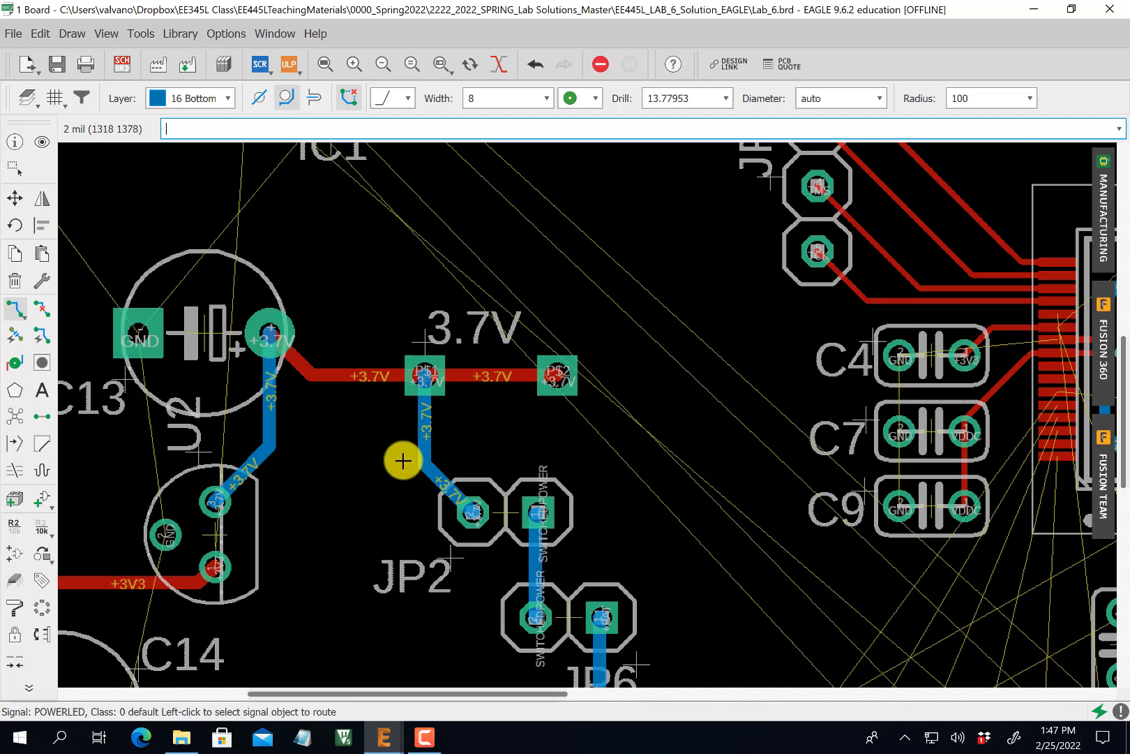
{"action": "scroll", "coordinate": [324, 531], "scroll_direction": "down", "scroll_amount": 1}
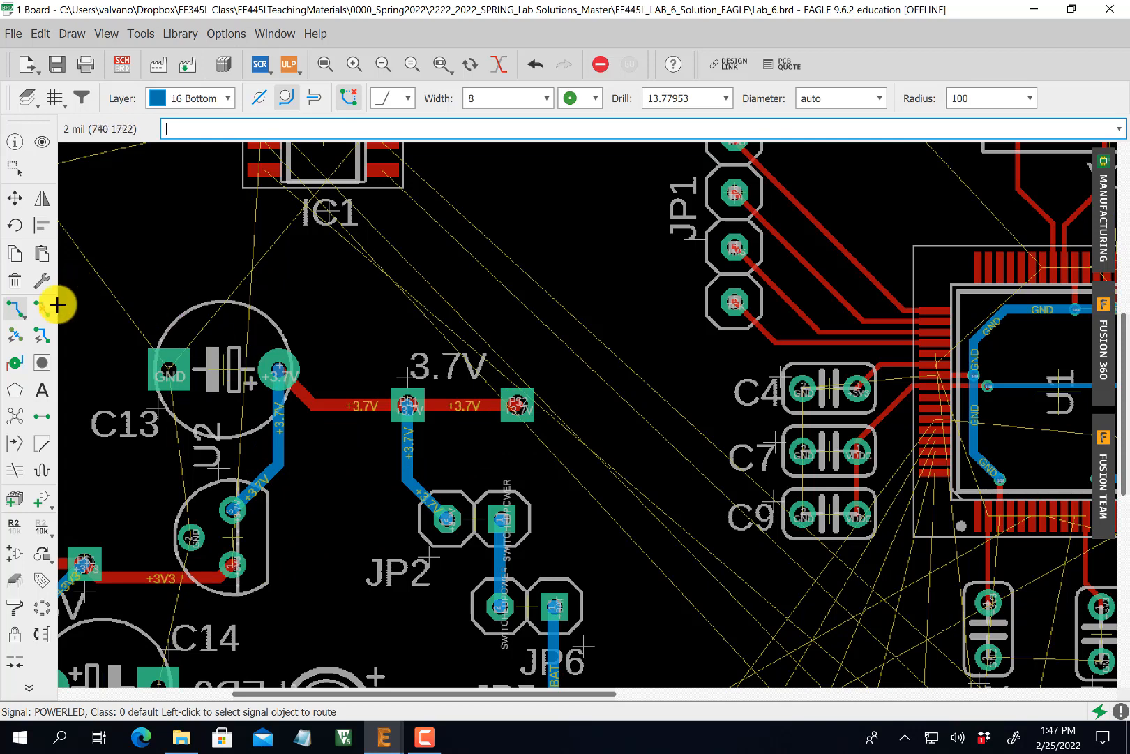
Start a 20 mil +3V3 wire on layer 1 Top from U2 pin 1 to about (1208 1212), switching to 16 Bottom there
{"action": "left_click", "coordinate": [18, 314]}
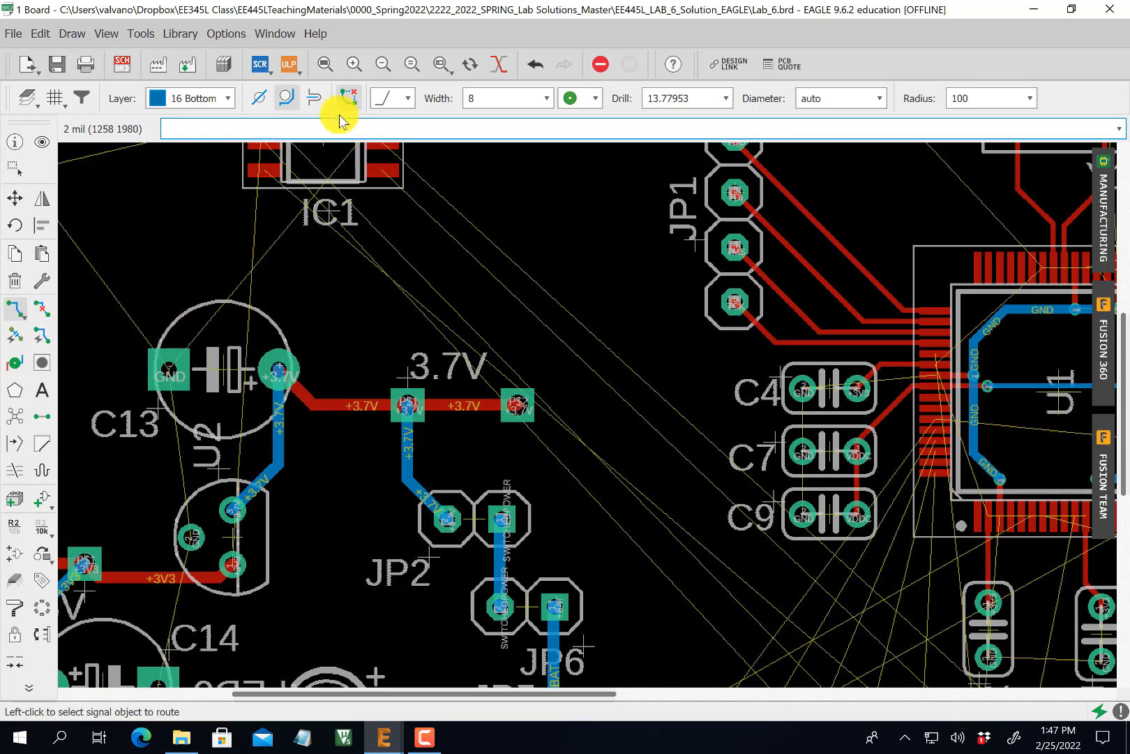
{"action": "left_click", "coordinate": [229, 98]}
{"action": "left_click", "coordinate": [198, 118]}
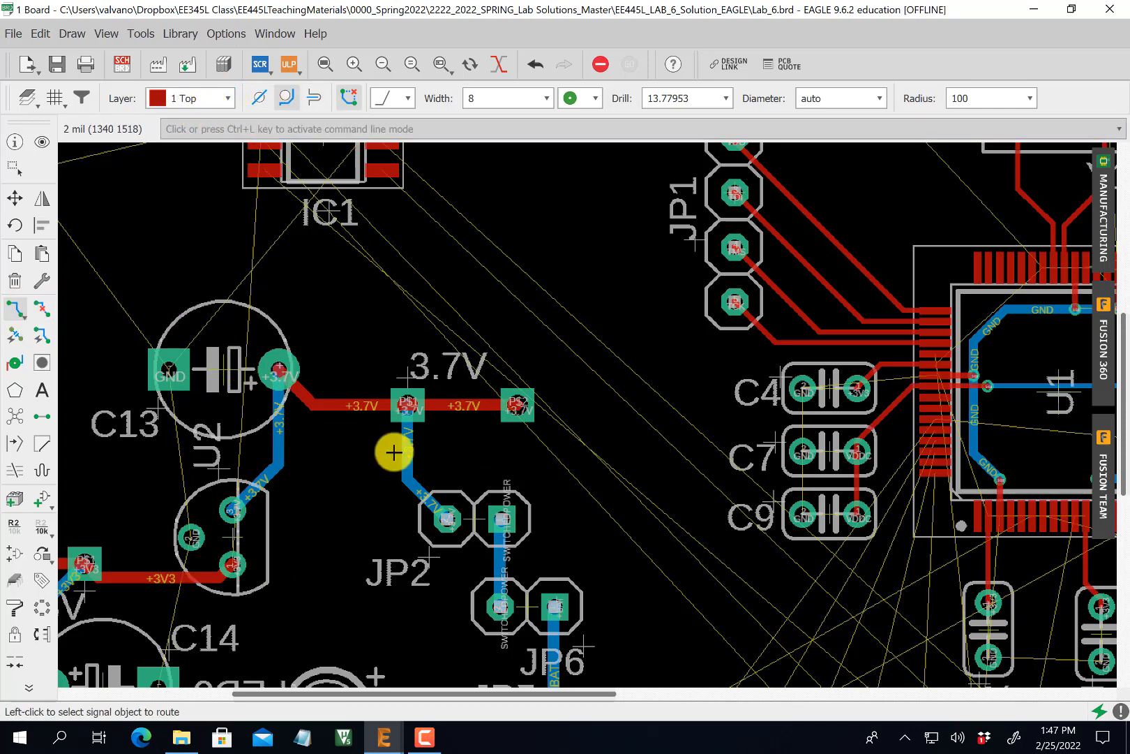
{"action": "left_click", "coordinate": [232, 564]}
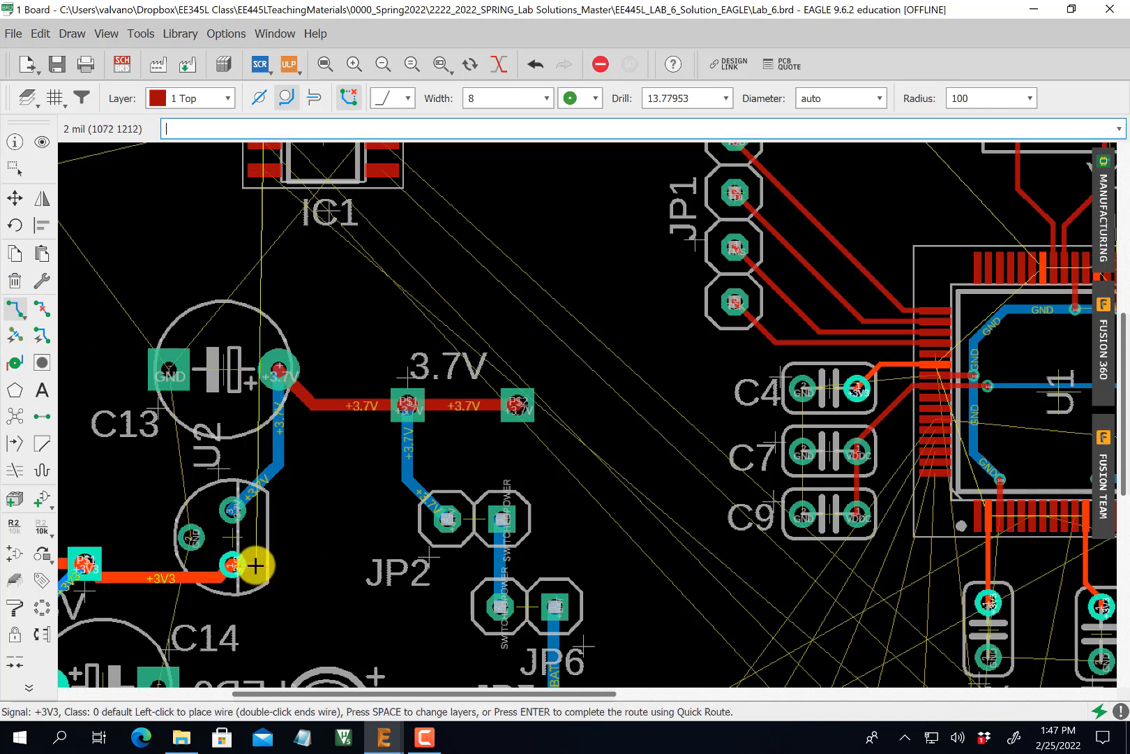
{"action": "key", "text": "Escape"}
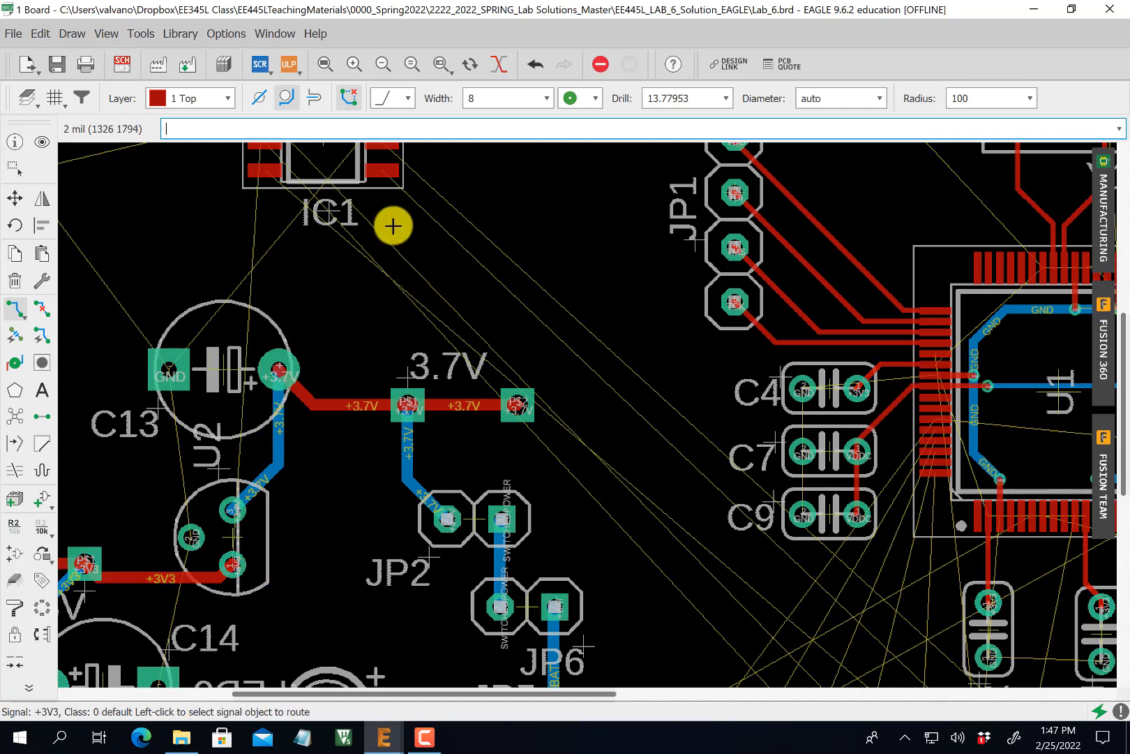
{"action": "left_click", "coordinate": [547, 98]}
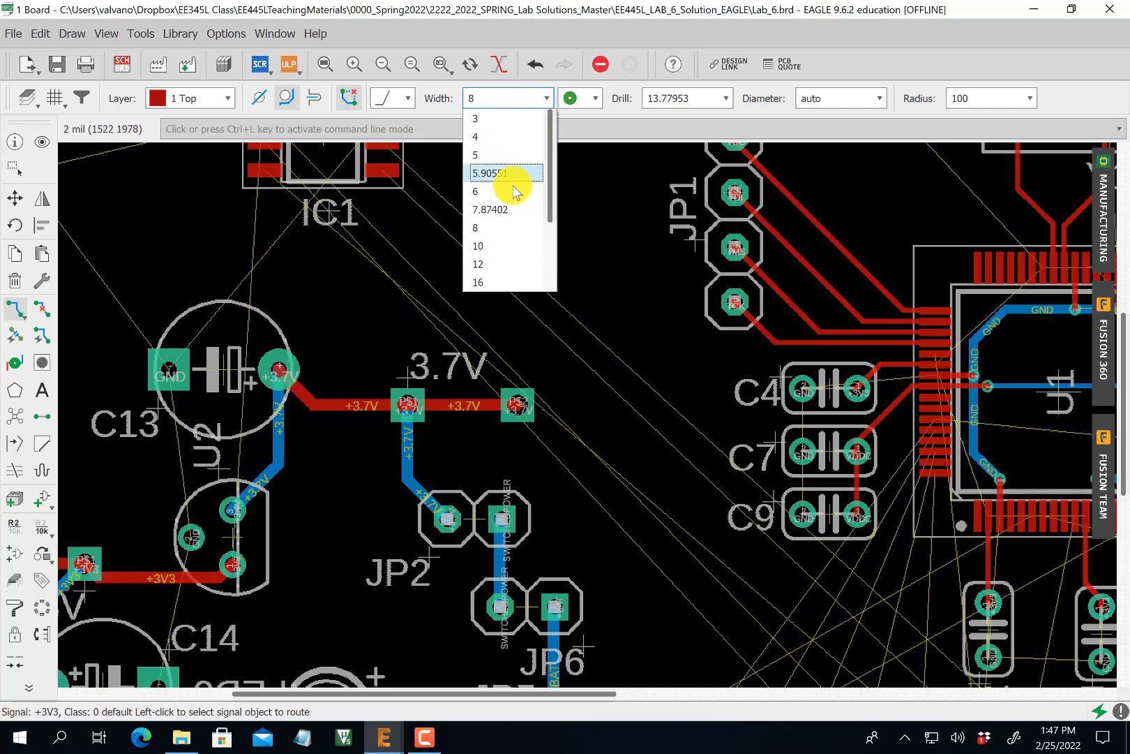
{"action": "scroll", "coordinate": [510, 272], "scroll_direction": "down", "scroll_amount": 1}
{"action": "left_click", "coordinate": [504, 246]}
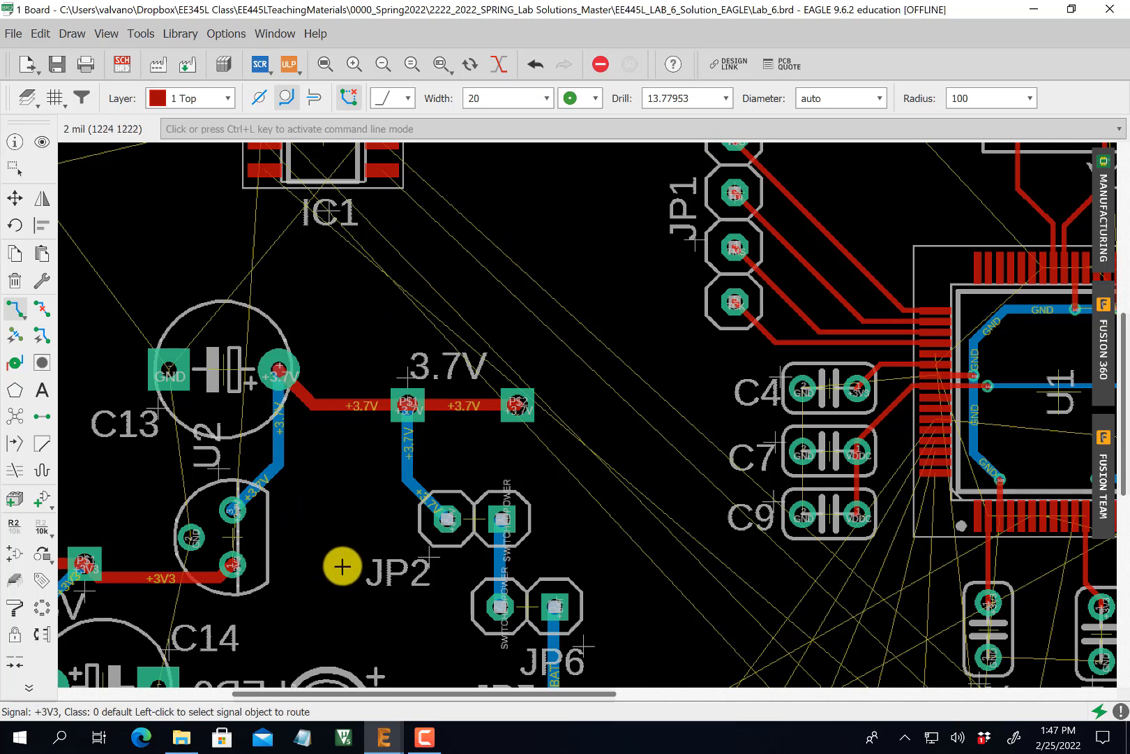
{"action": "left_click", "coordinate": [234, 563]}
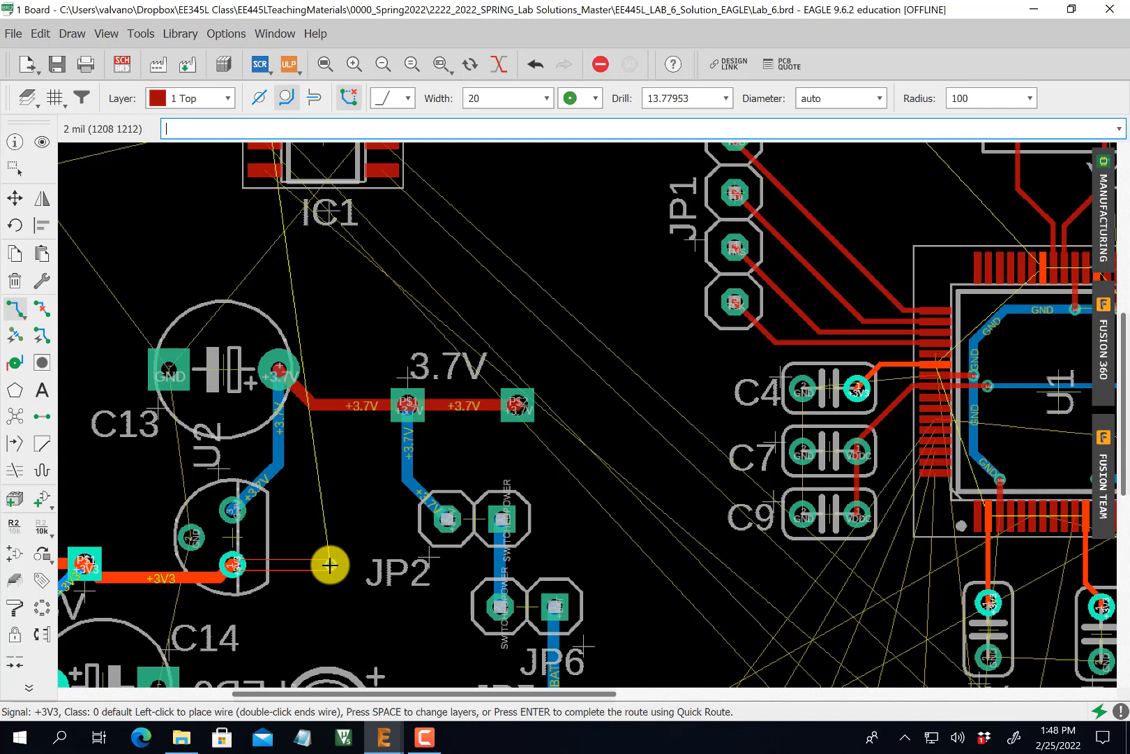
{"action": "middle_click", "coordinate": [330, 564]}
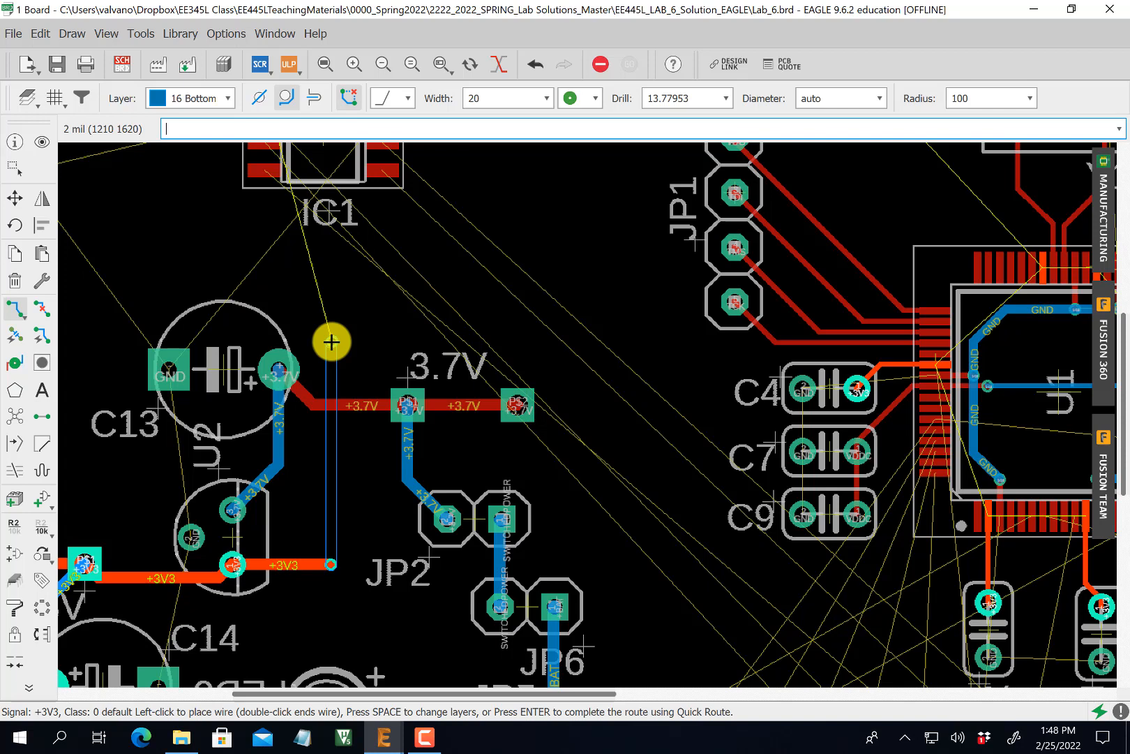
Continue +3V3 on 16 Bottom across the 3.7V trace to about (1210 1620), and finish on 1 Top at C4's +3V3 pad
{"action": "key", "text": "space"}
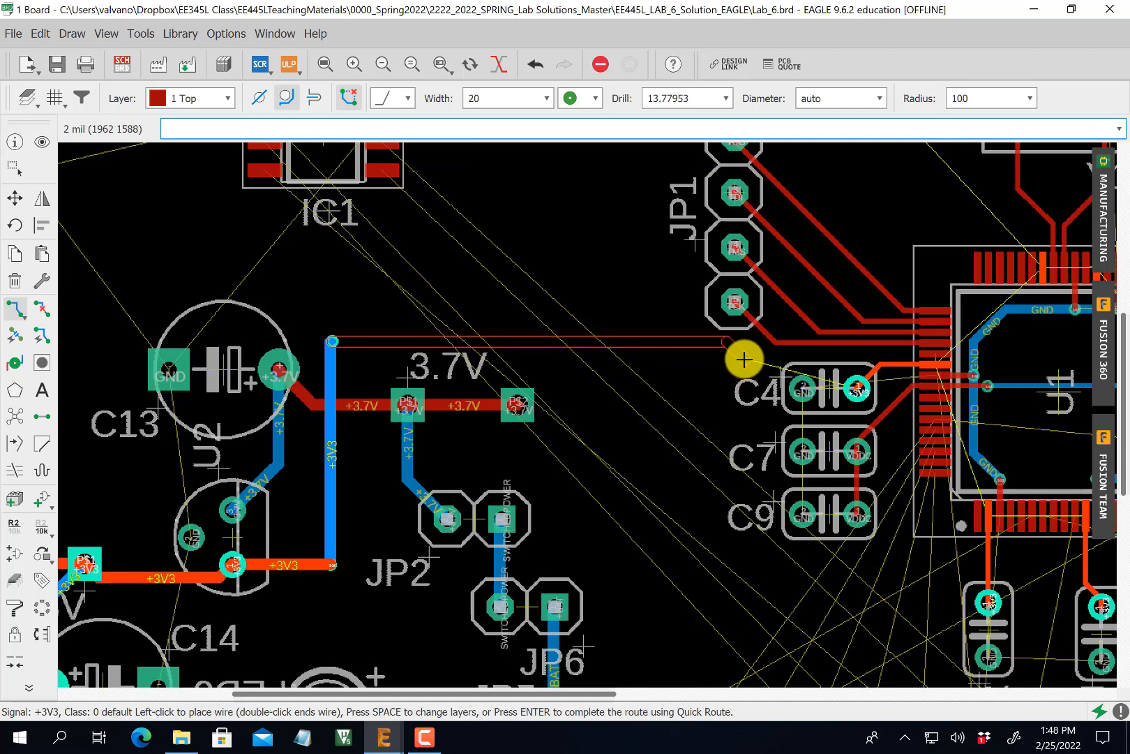
{"action": "left_click", "coordinate": [744, 359]}
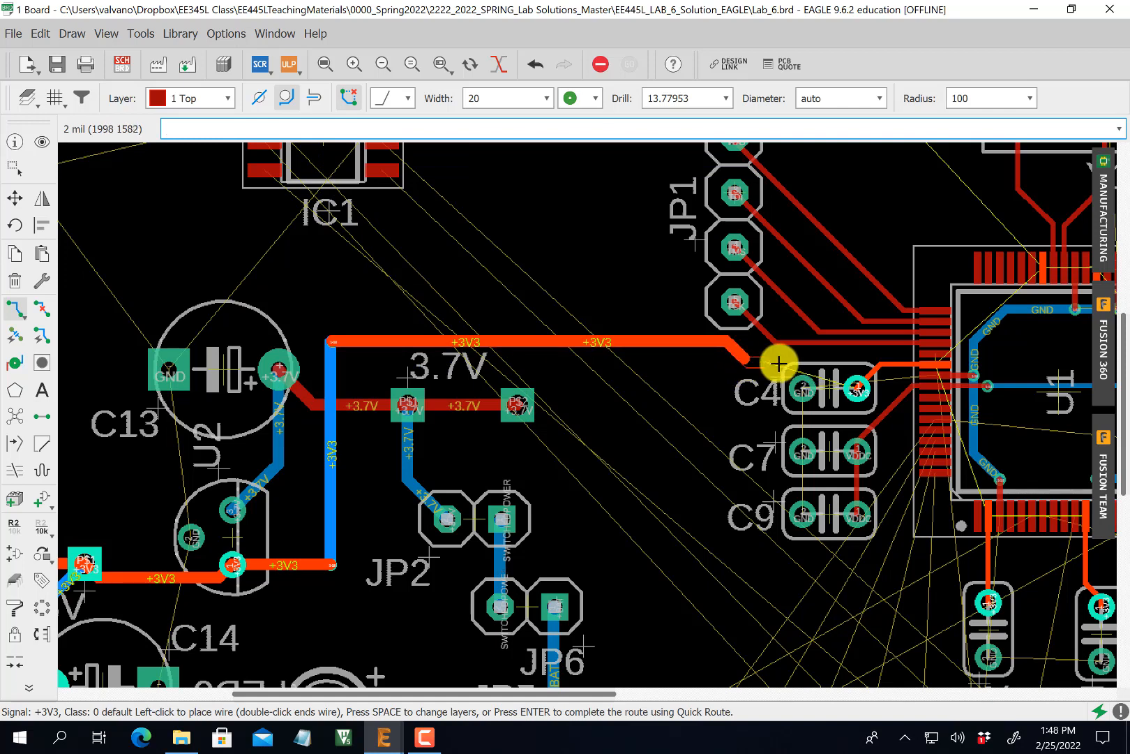
{"action": "left_click", "coordinate": [842, 364]}
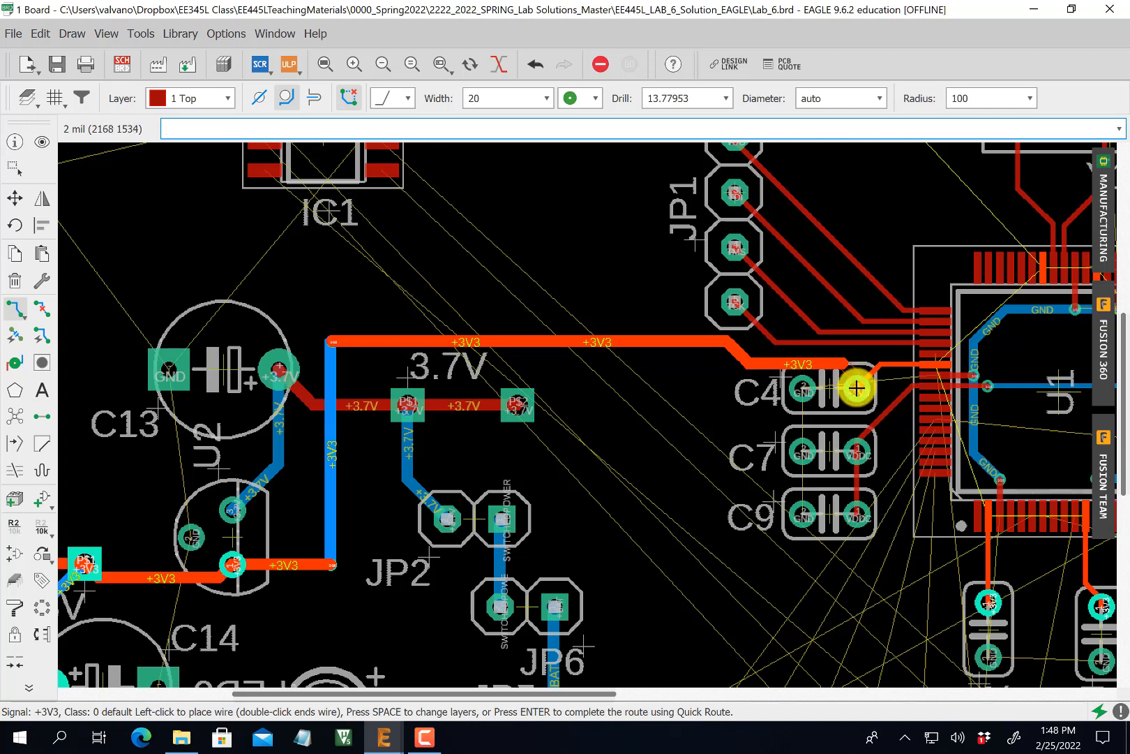
{"action": "left_click", "coordinate": [857, 388]}
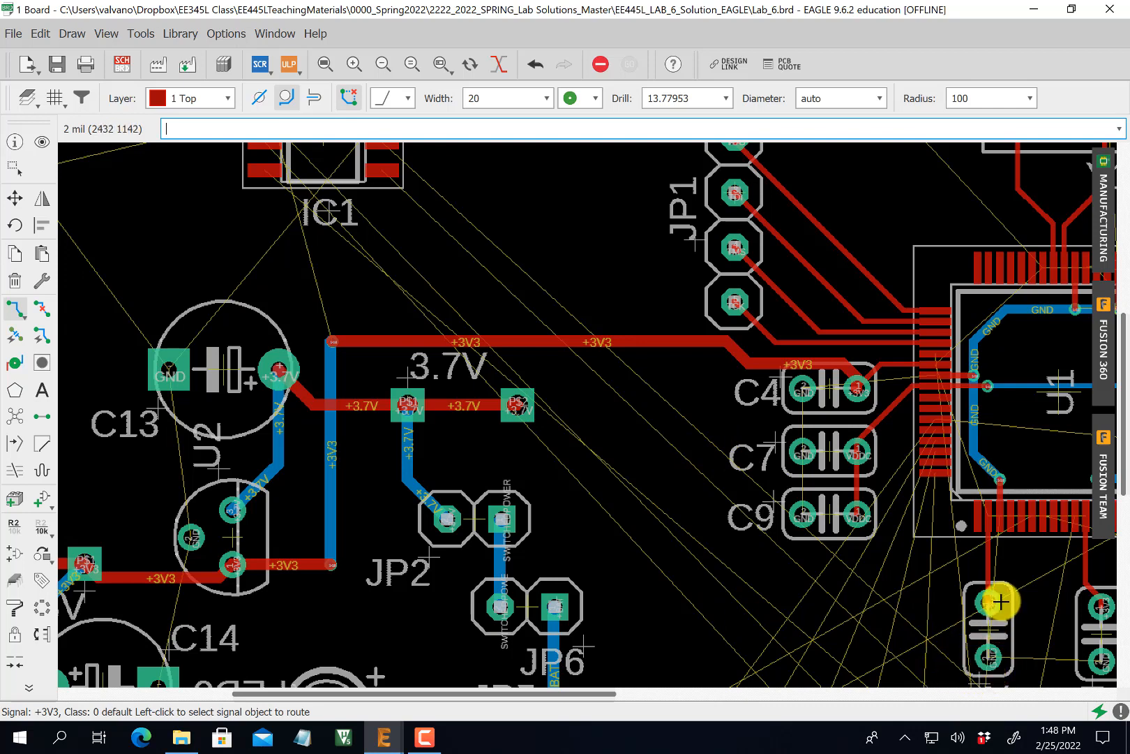
{"action": "scroll", "coordinate": [980, 621], "scroll_direction": "up", "scroll_amount": 2}
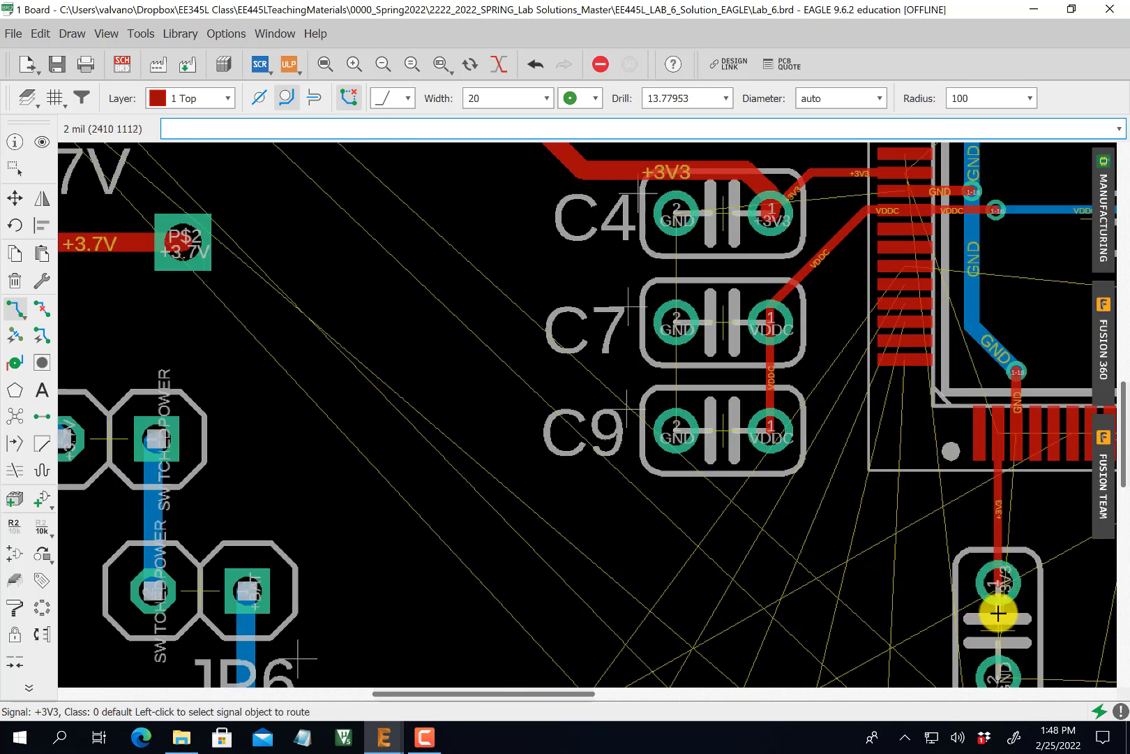
Route +3V3 with a 20 mil wire on layer 1 Top from C1's +3V3 pad to C2's +3V3 pad
{"action": "scroll", "coordinate": [998, 613], "scroll_direction": "down", "scroll_amount": 1}
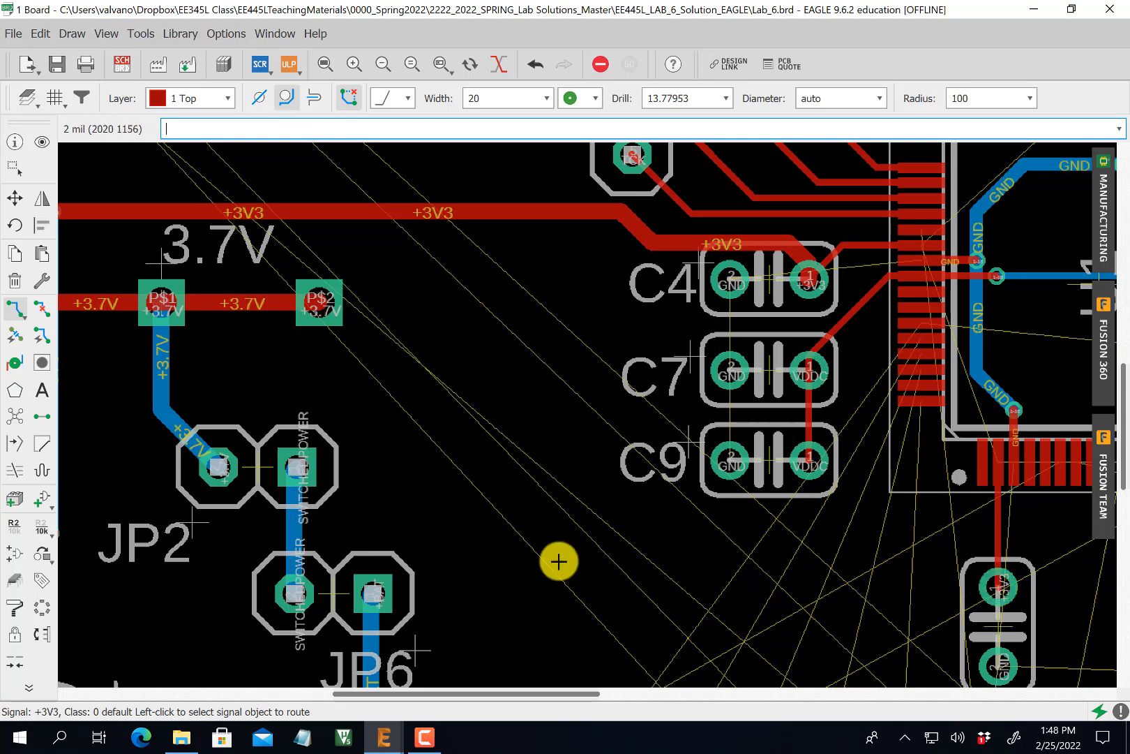
{"action": "scroll", "coordinate": [527, 487], "scroll_direction": "down", "scroll_amount": 2}
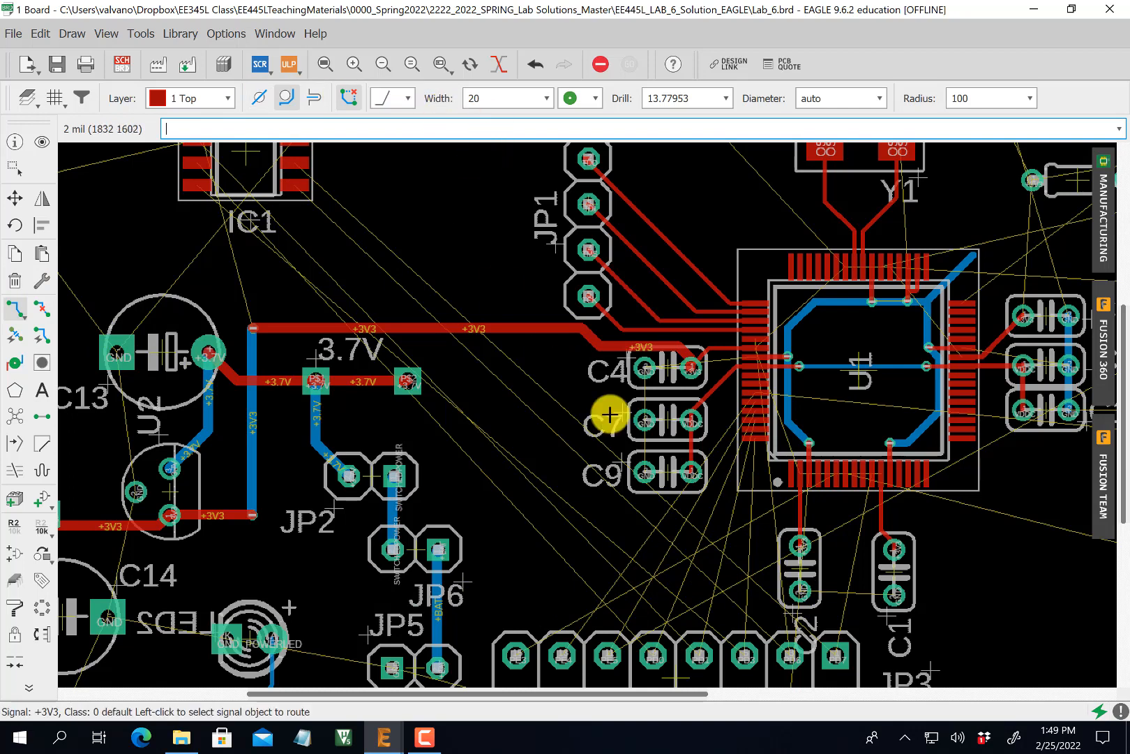
{"action": "scroll", "coordinate": [913, 573], "scroll_direction": "up", "scroll_amount": 2}
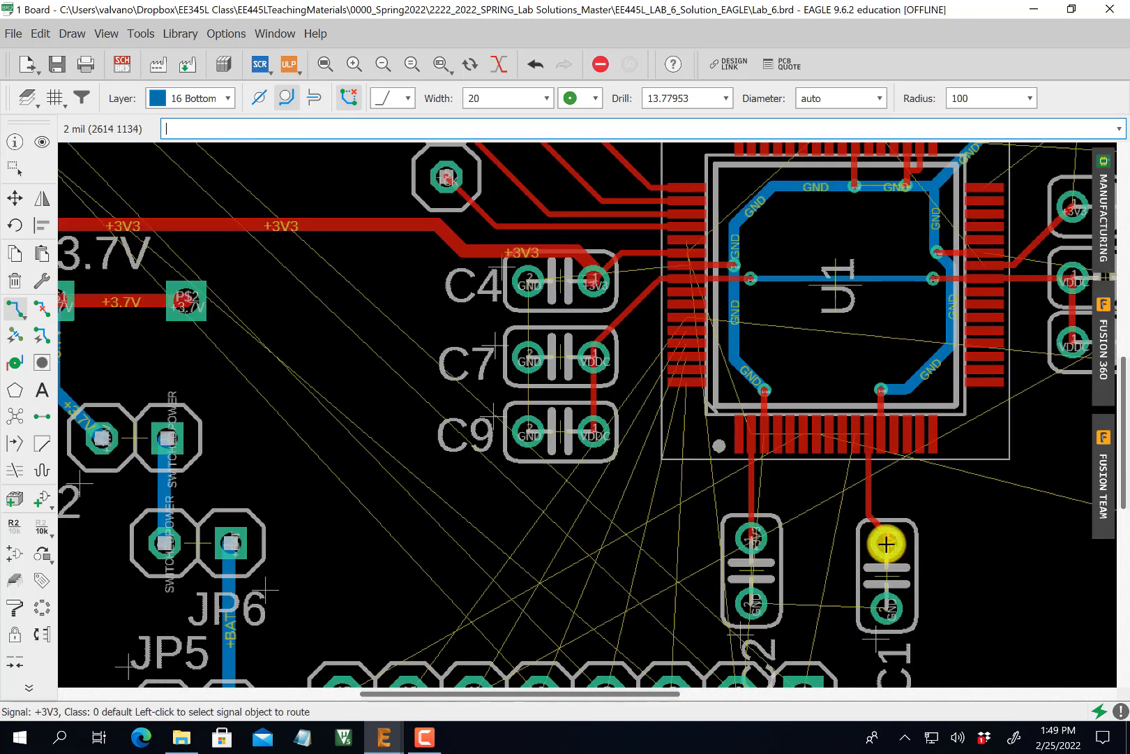
{"action": "left_click", "coordinate": [892, 550]}
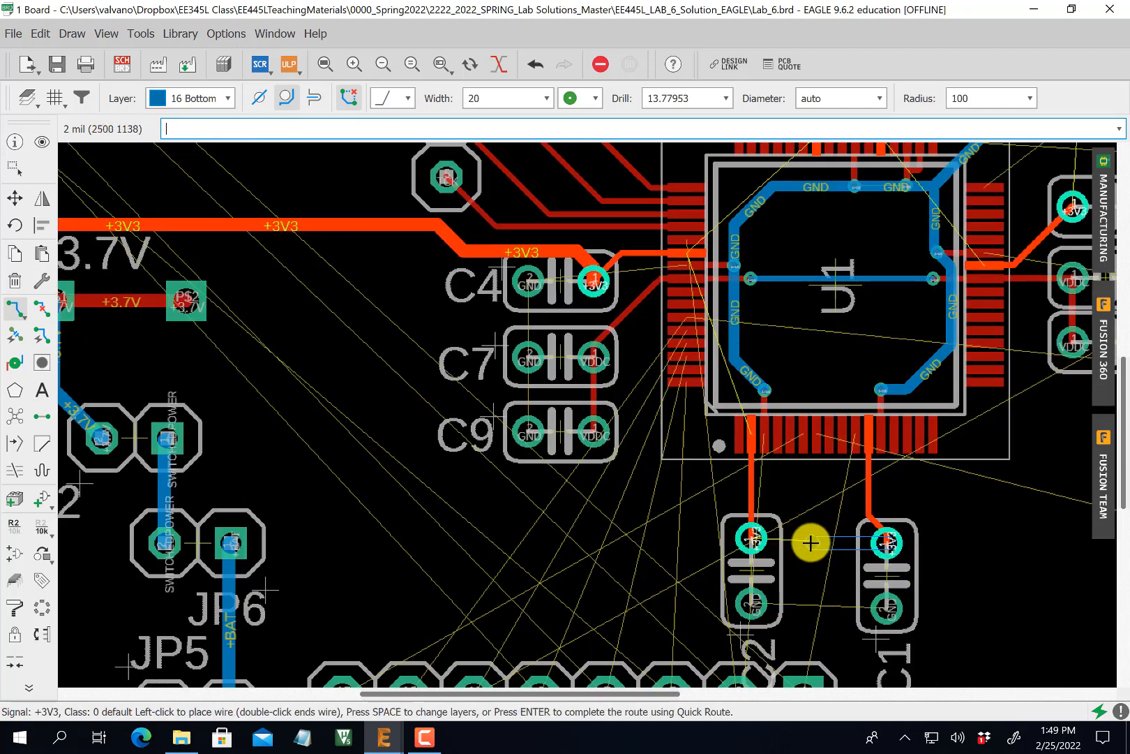
{"action": "key", "text": "Escape"}
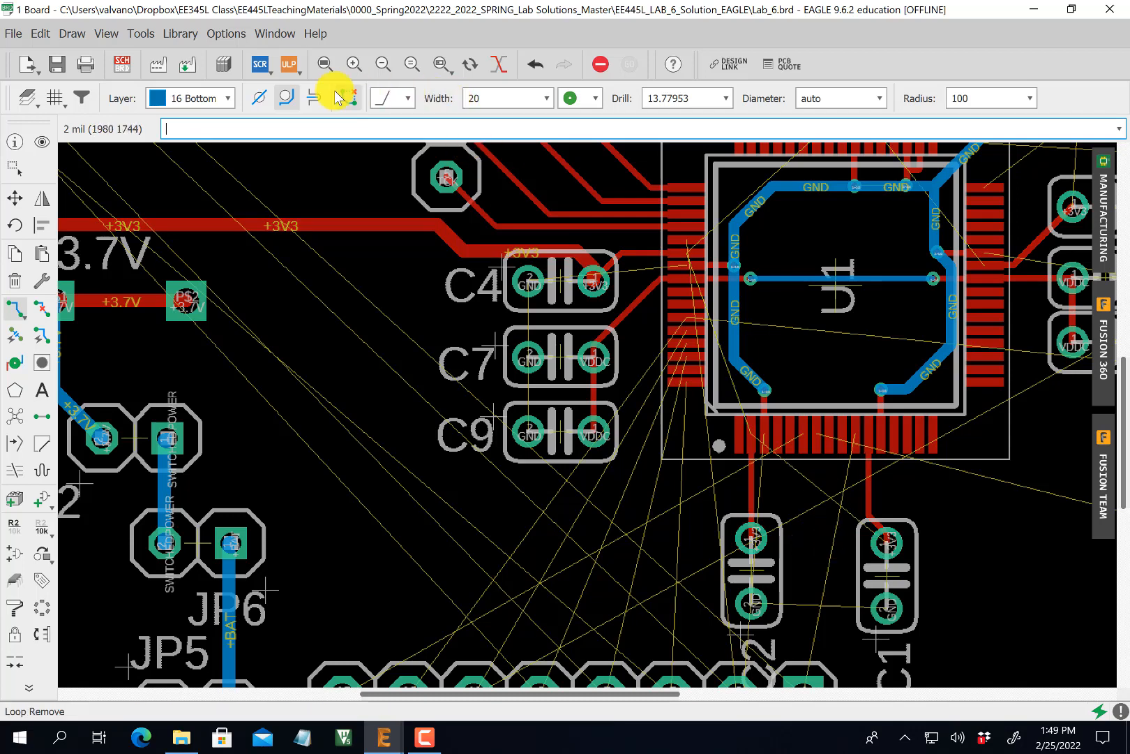
{"action": "left_click", "coordinate": [222, 97]}
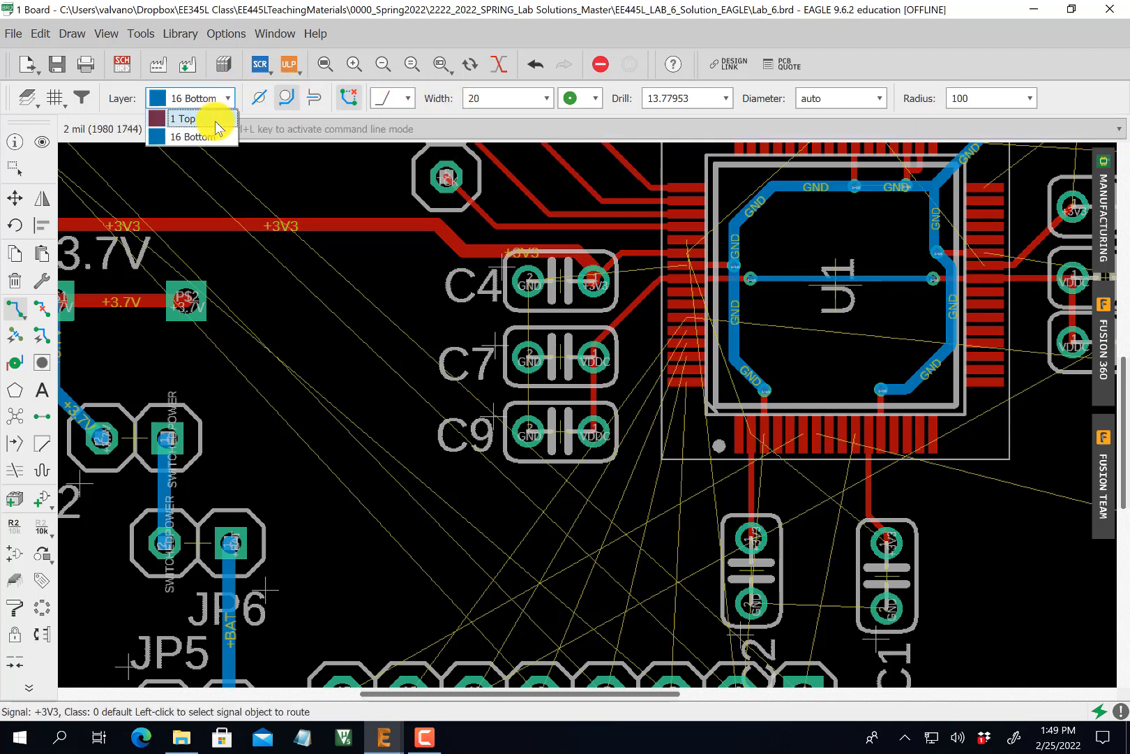
{"action": "left_click", "coordinate": [217, 114]}
{"action": "left_click", "coordinate": [885, 542]}
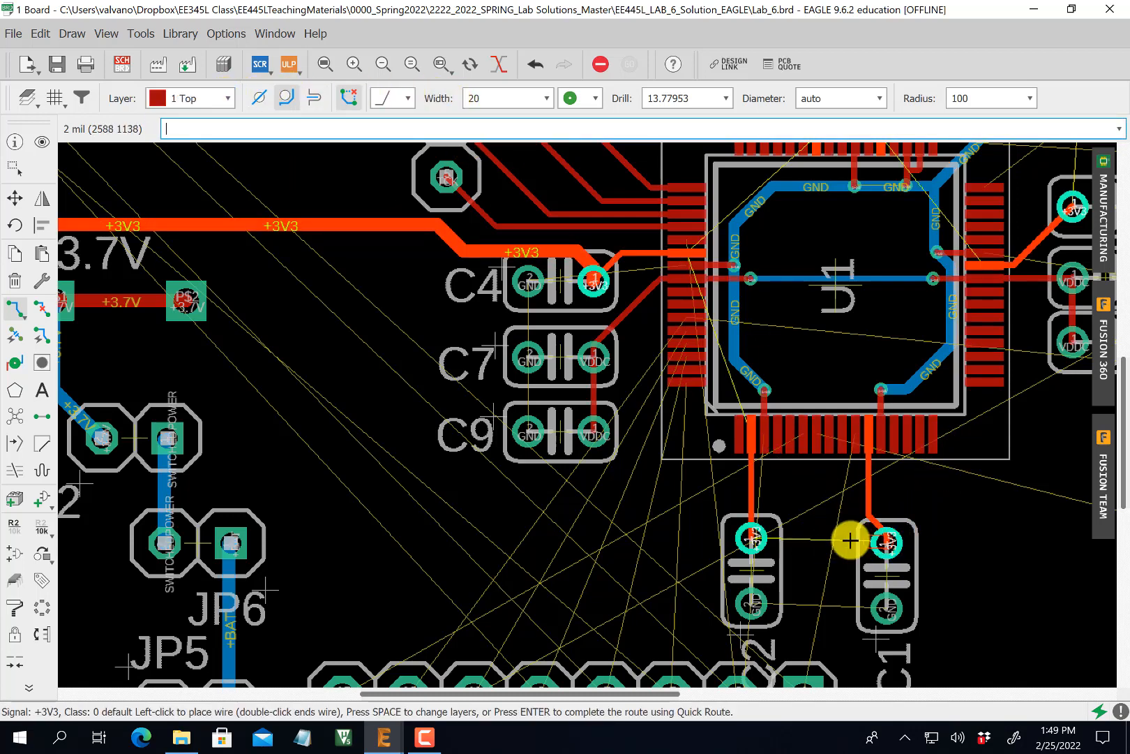
{"action": "left_click", "coordinate": [753, 537]}
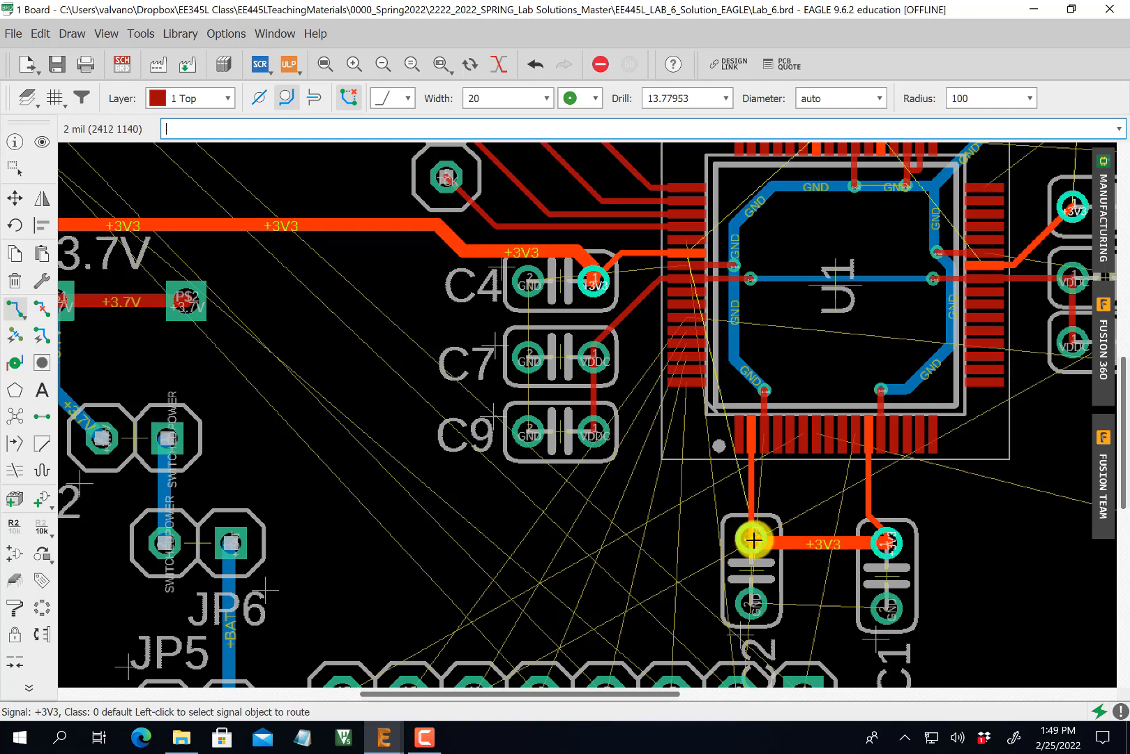
Route +3V3 on 1 Top from C2, bending at about (1810 1144) and passing below JP6, to the +3V3 via beside U2
{"action": "left_click", "coordinate": [754, 539]}
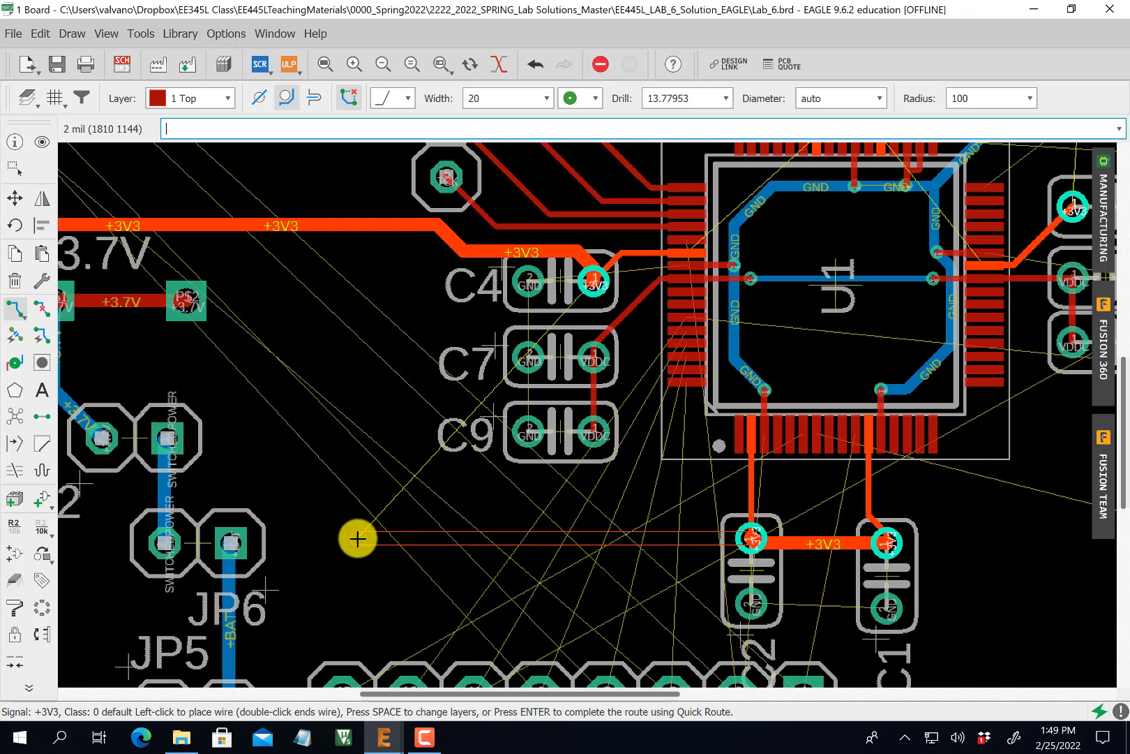
{"action": "left_click", "coordinate": [357, 537]}
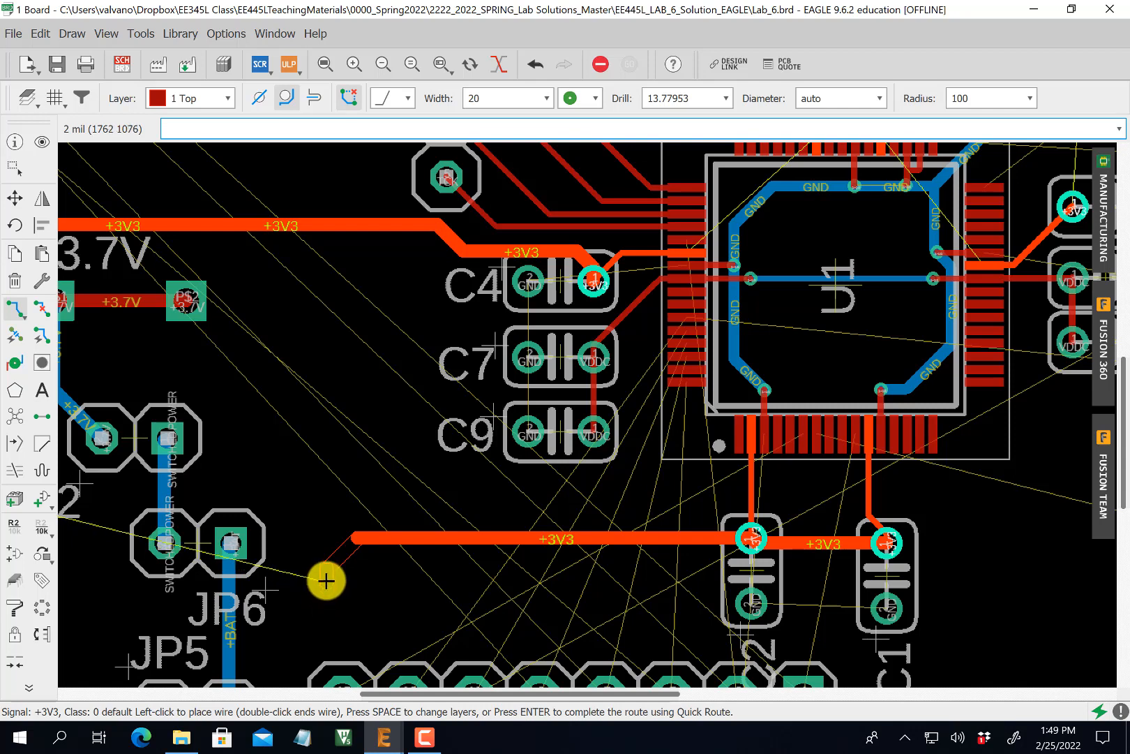
{"action": "left_click", "coordinate": [289, 604]}
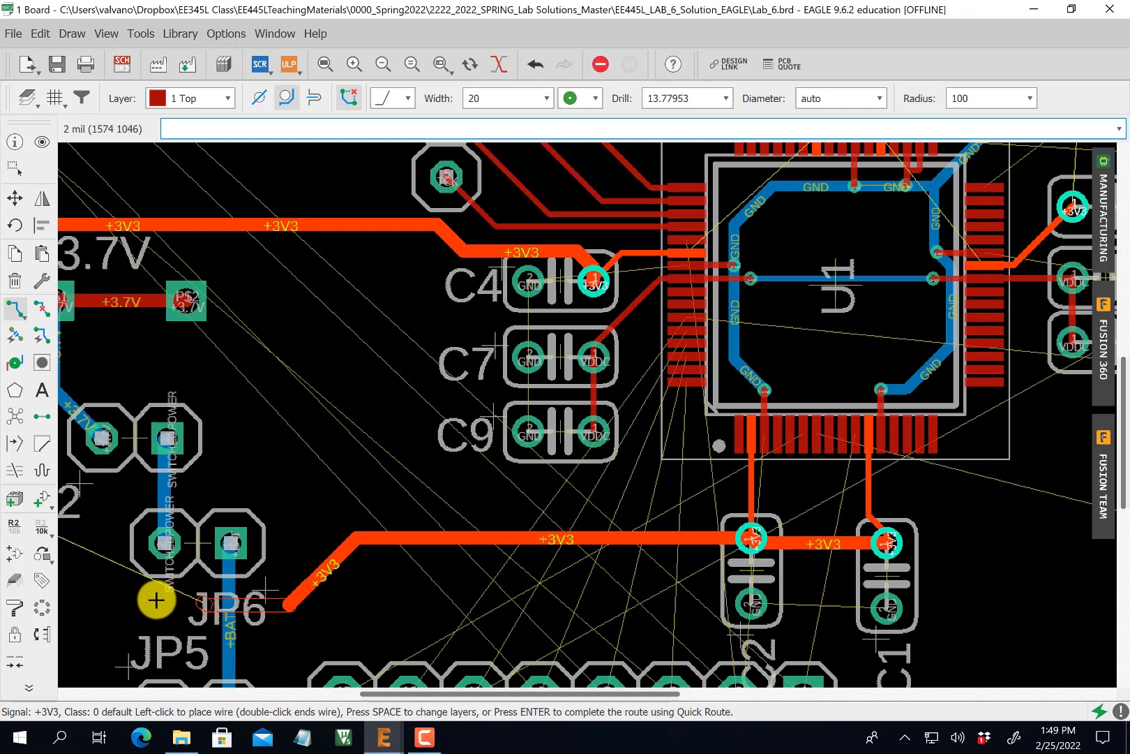
{"action": "scroll", "coordinate": [121, 595], "scroll_direction": "down", "scroll_amount": 1}
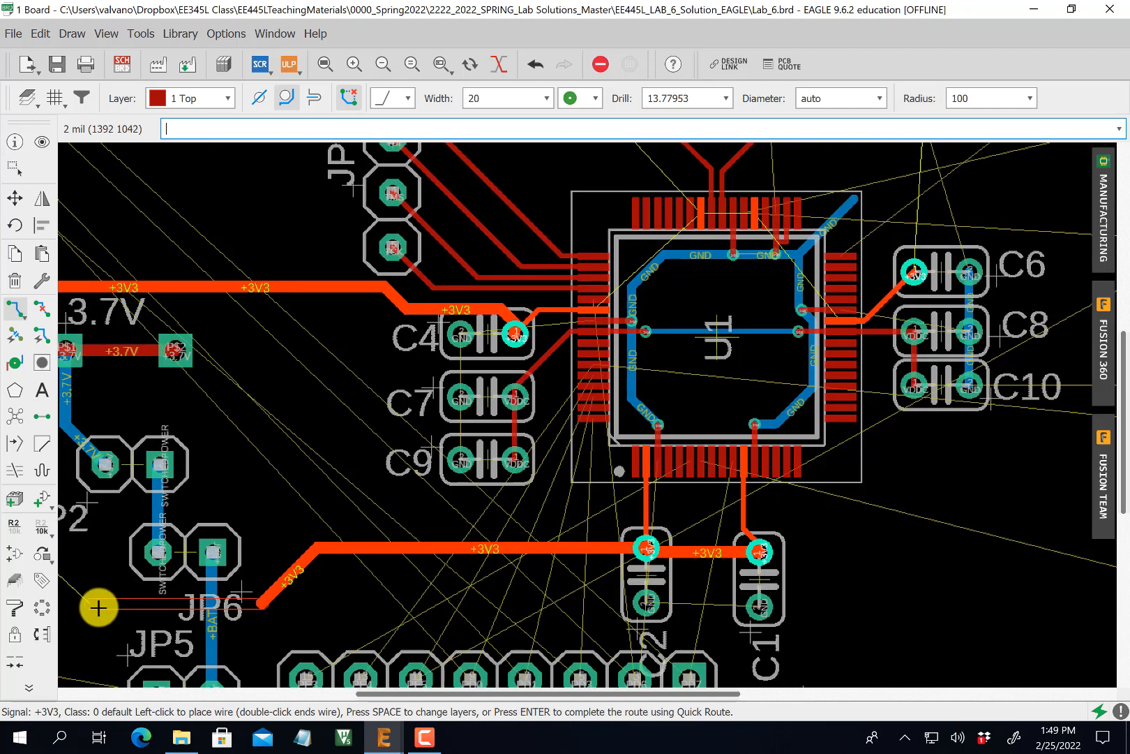
{"action": "scroll", "coordinate": [75, 589], "scroll_direction": "down", "scroll_amount": 1}
{"action": "scroll", "coordinate": [64, 586], "scroll_direction": "down", "scroll_amount": 4}
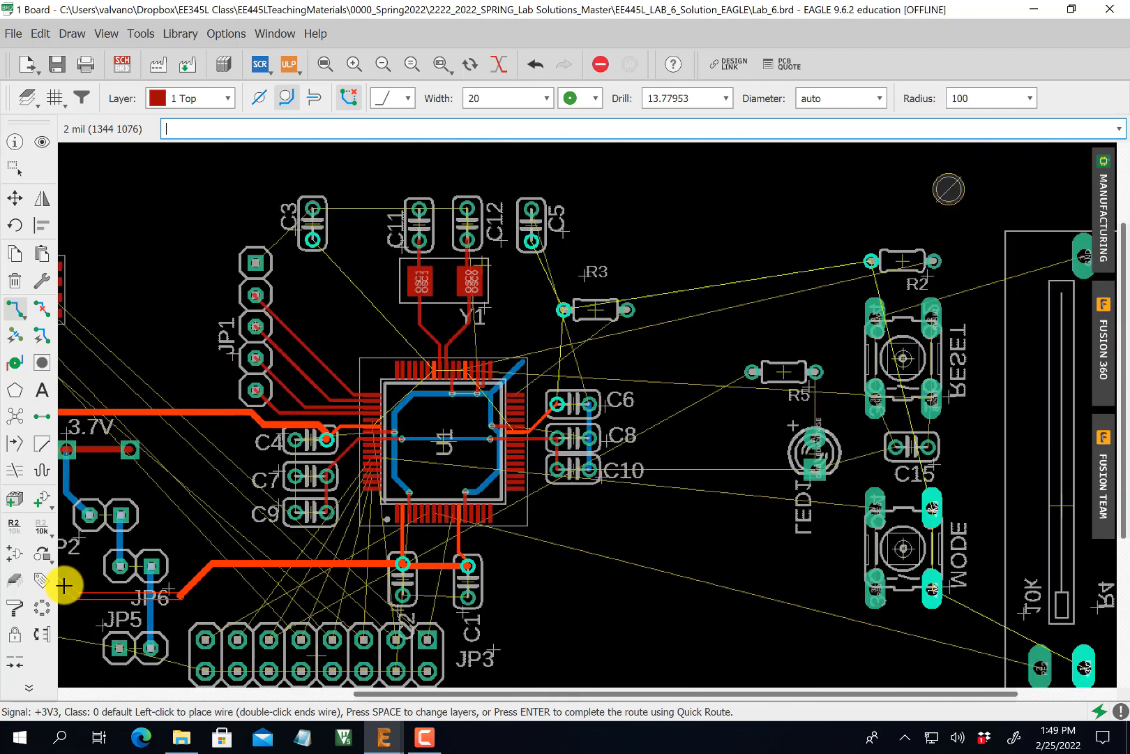
{"action": "scroll", "coordinate": [63, 586], "scroll_direction": "up", "scroll_amount": 3}
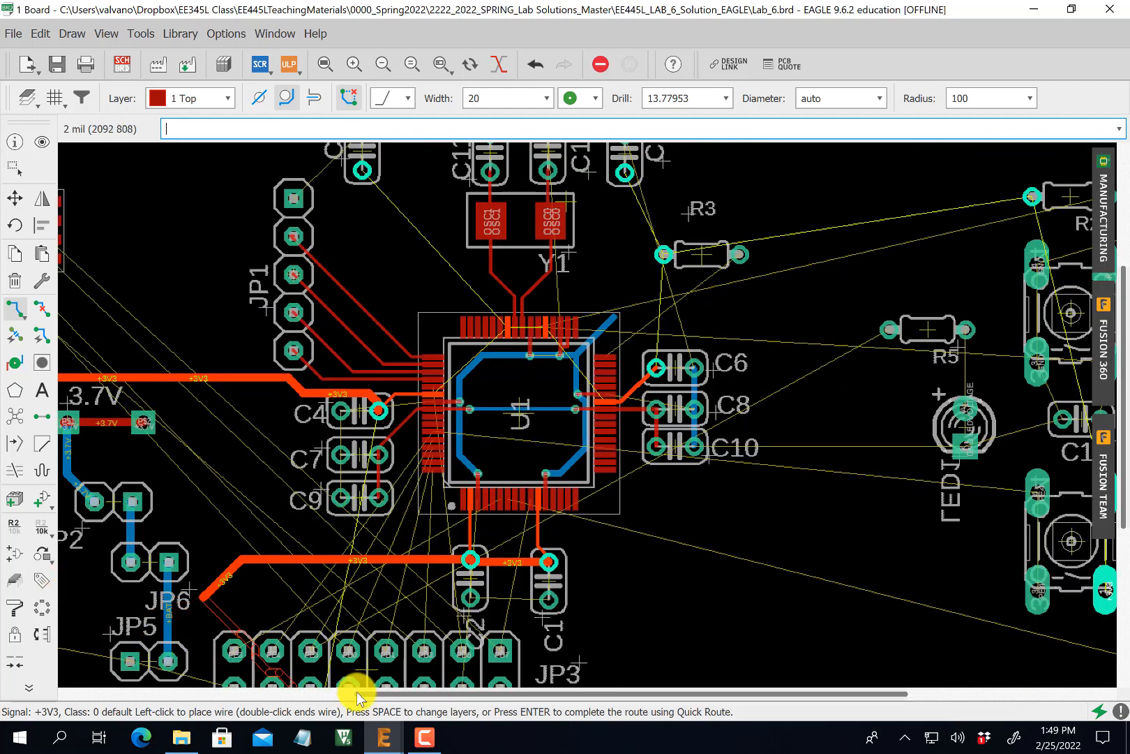
{"action": "left_click_drag", "start_coordinate": [359, 694], "coordinate": [217, 672]}
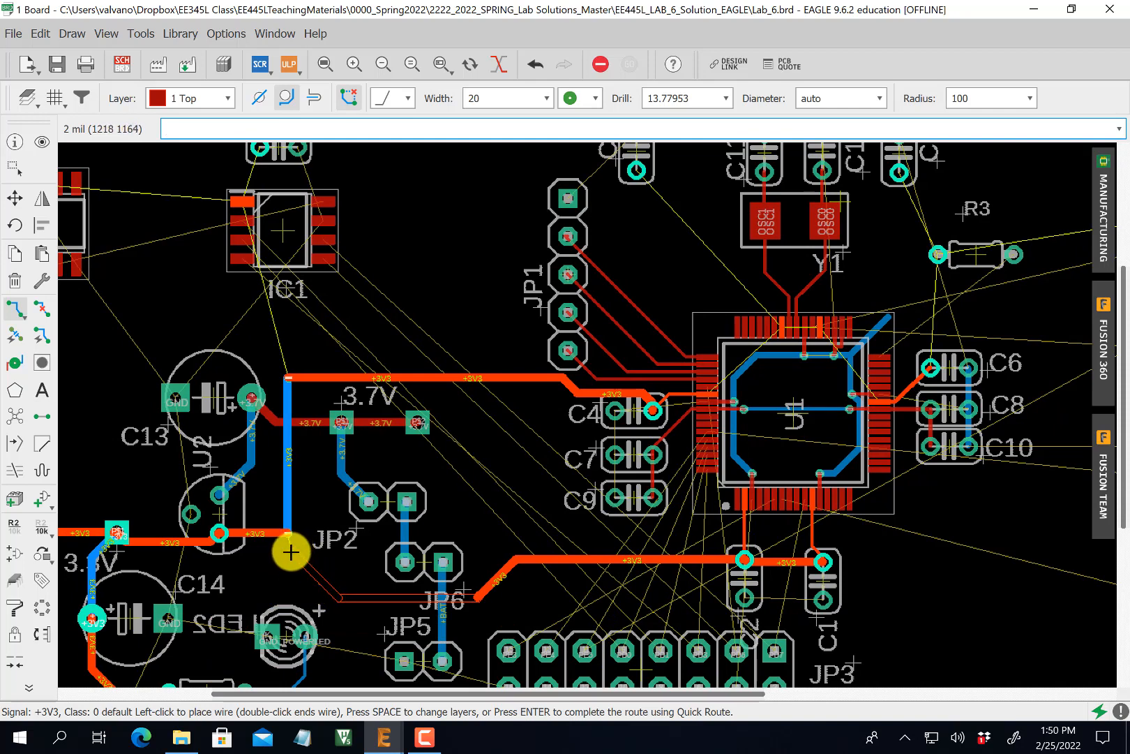
{"action": "scroll", "coordinate": [287, 549], "scroll_direction": "up", "scroll_amount": 1}
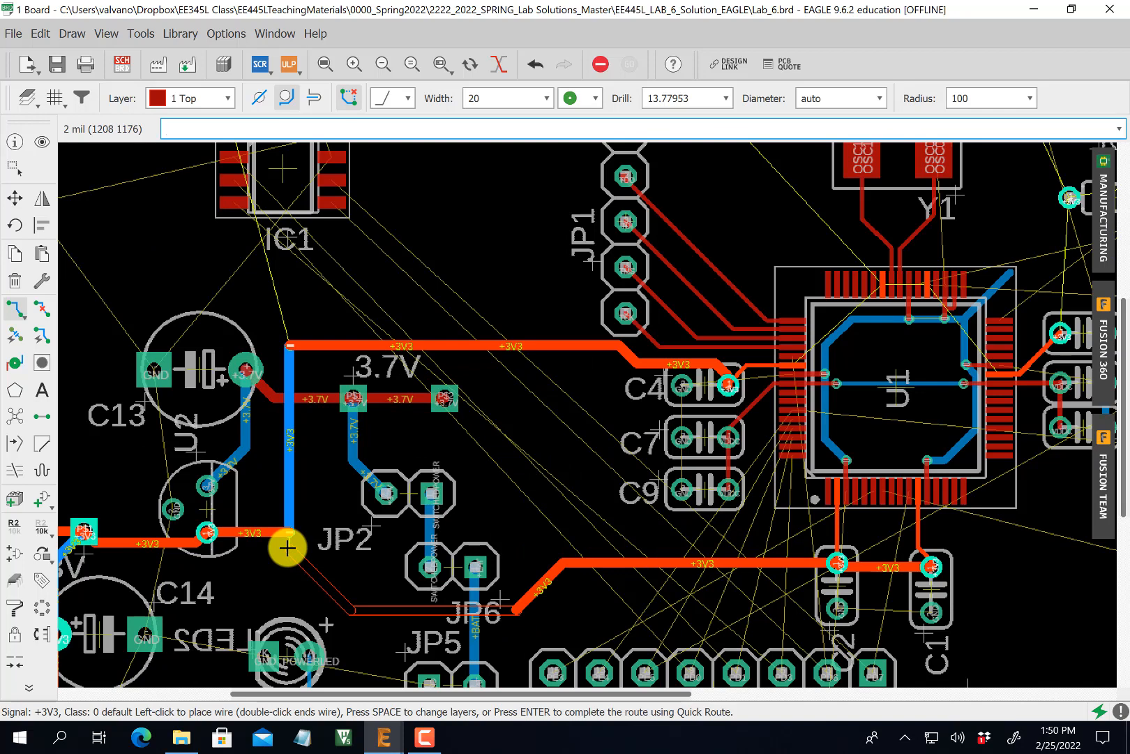
{"action": "left_click", "coordinate": [289, 538]}
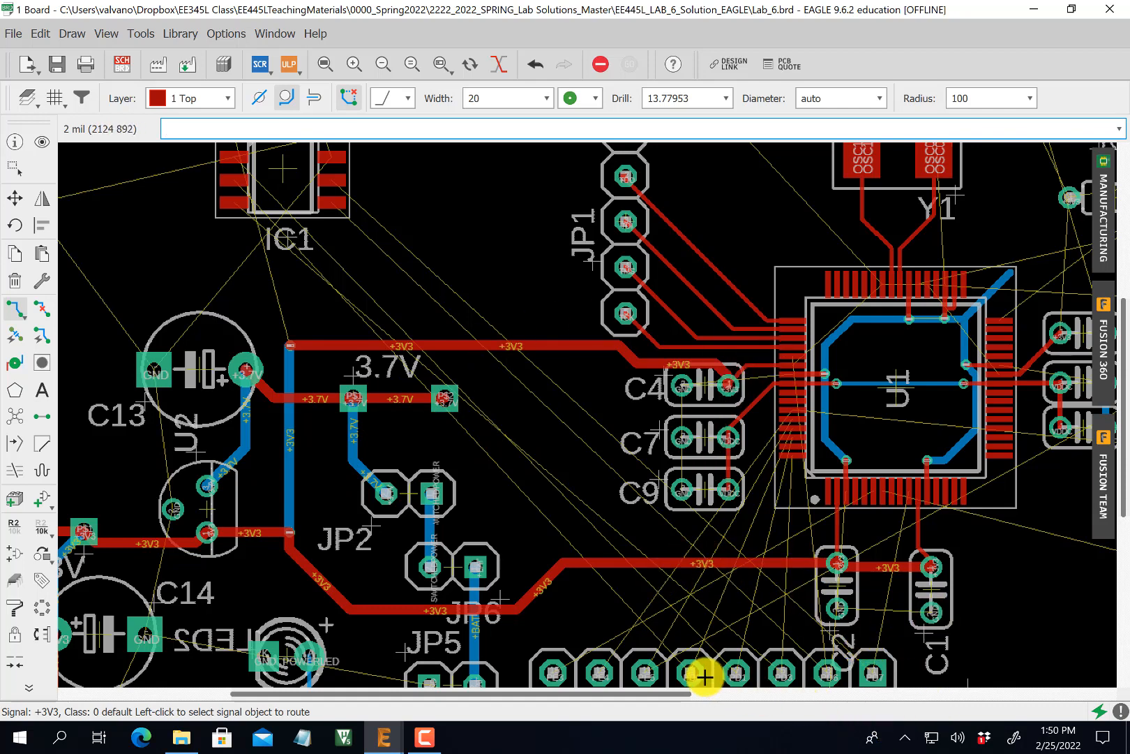
Route 20 mil +3V3 from C1 on 1 Top to about (2960 1136), then on 16 Bottom up to C6's +3V3 pad
{"action": "left_click_drag", "start_coordinate": [684, 693], "coordinate": [790, 701]}
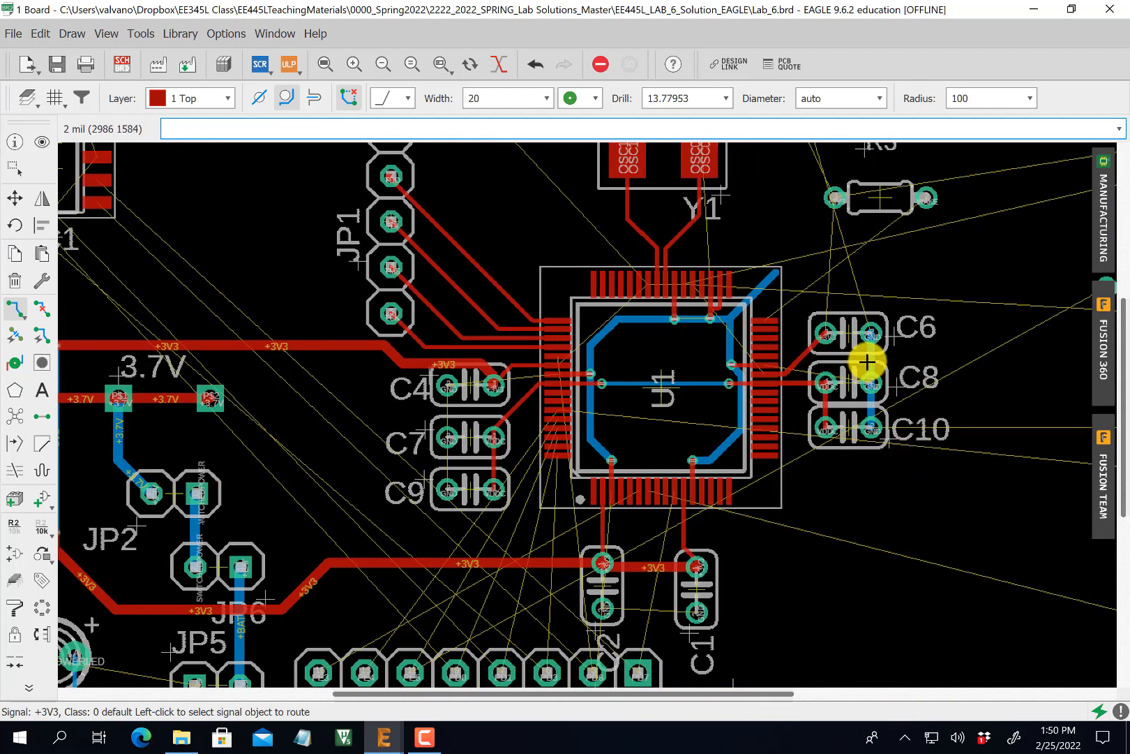
{"action": "scroll", "coordinate": [867, 362], "scroll_direction": "up", "scroll_amount": 2}
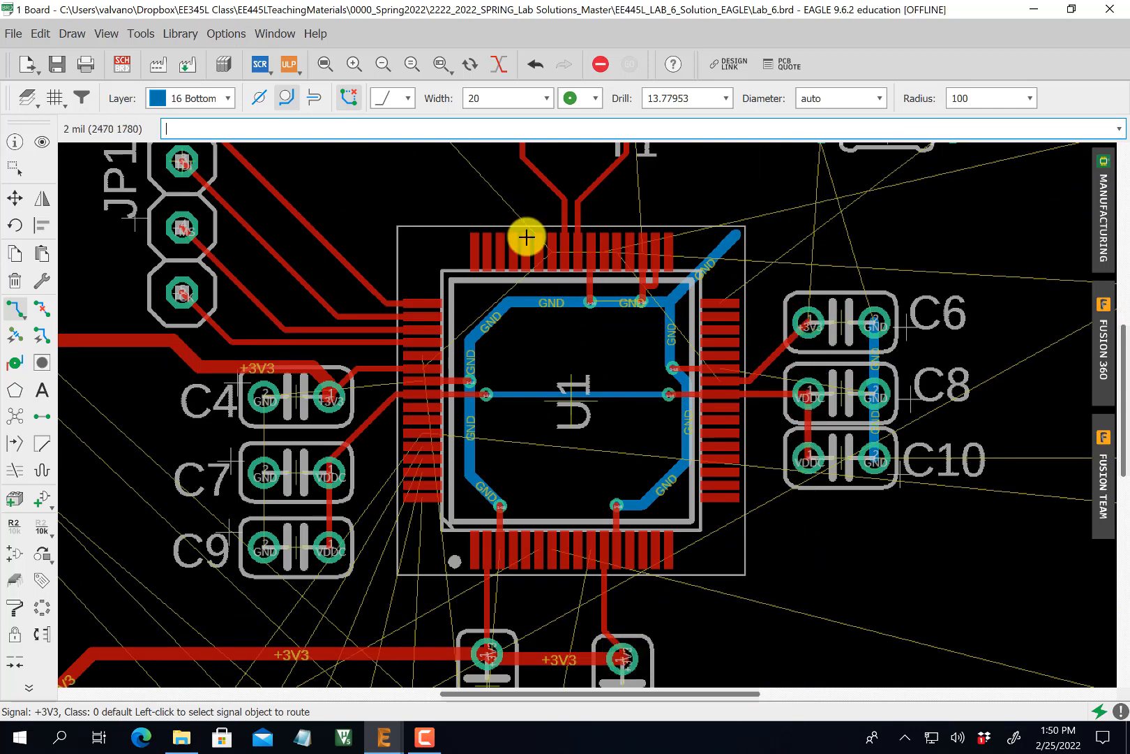
{"action": "left_click", "coordinate": [225, 101]}
{"action": "left_click", "coordinate": [209, 115]}
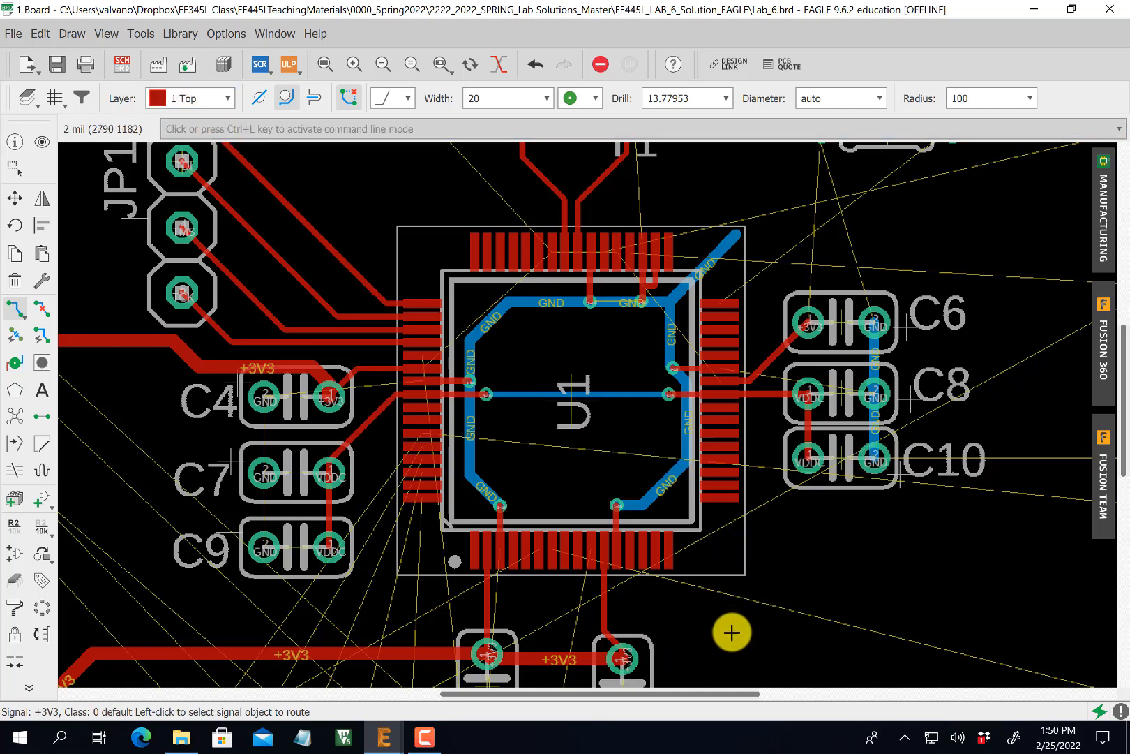
{"action": "left_click", "coordinate": [623, 659]}
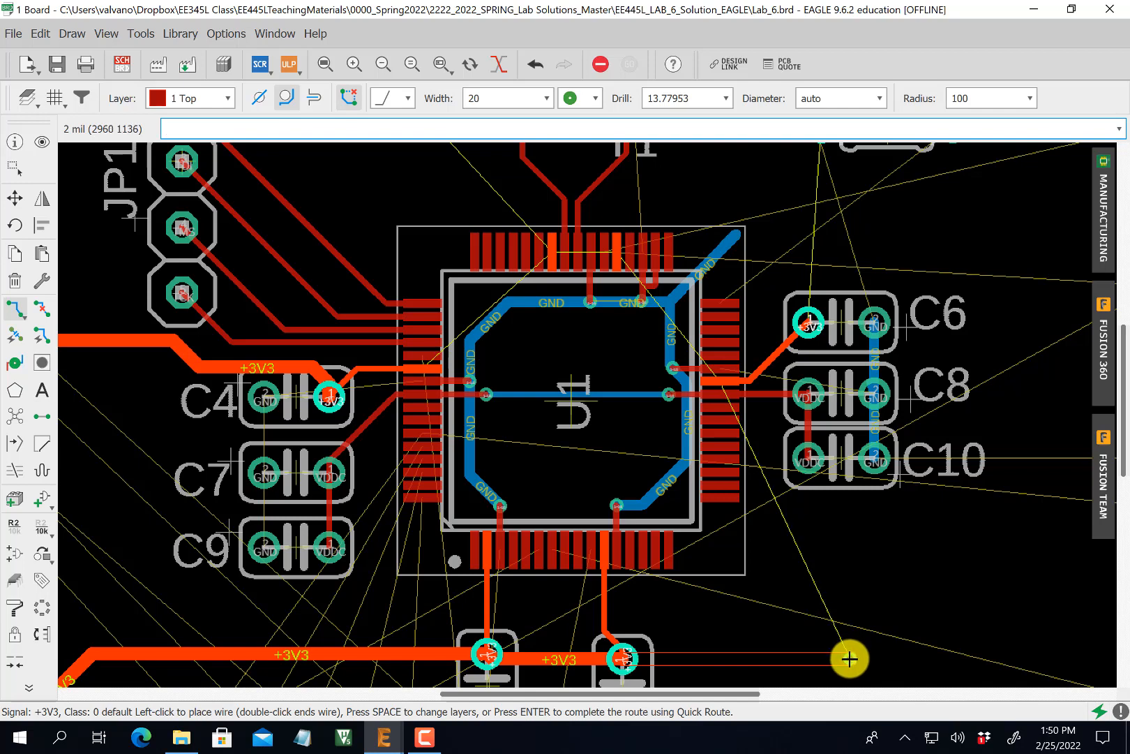
{"action": "key", "text": "space"}
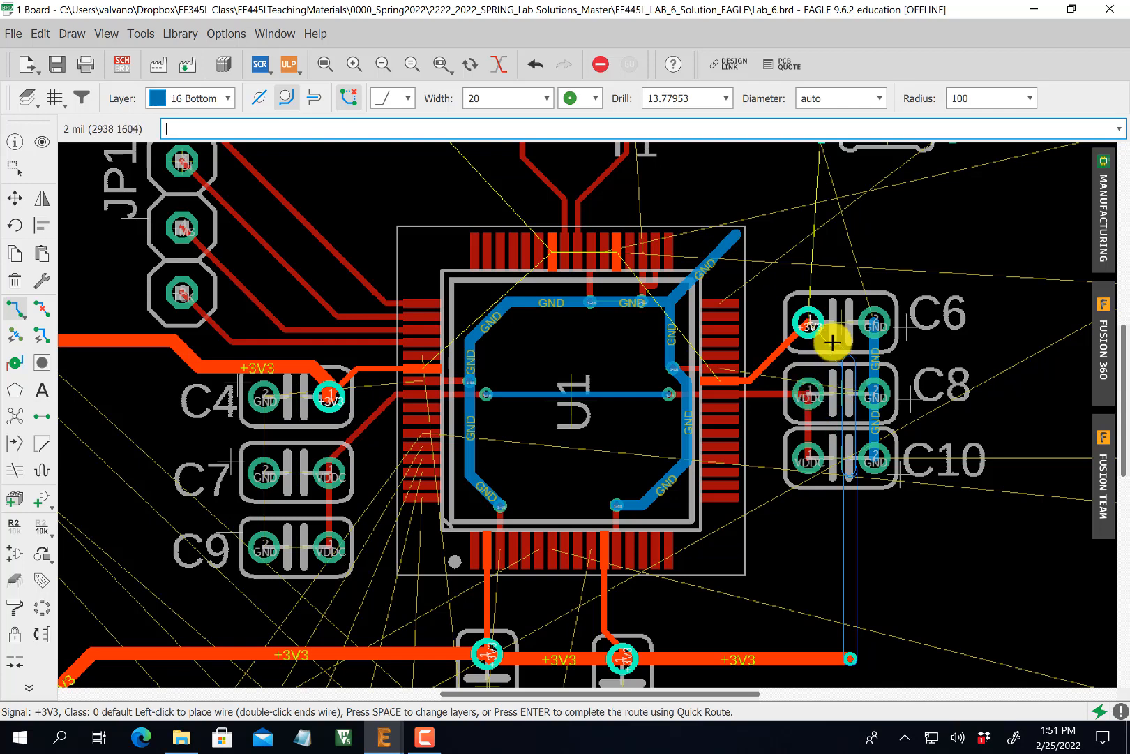
{"action": "left_click", "coordinate": [812, 323]}
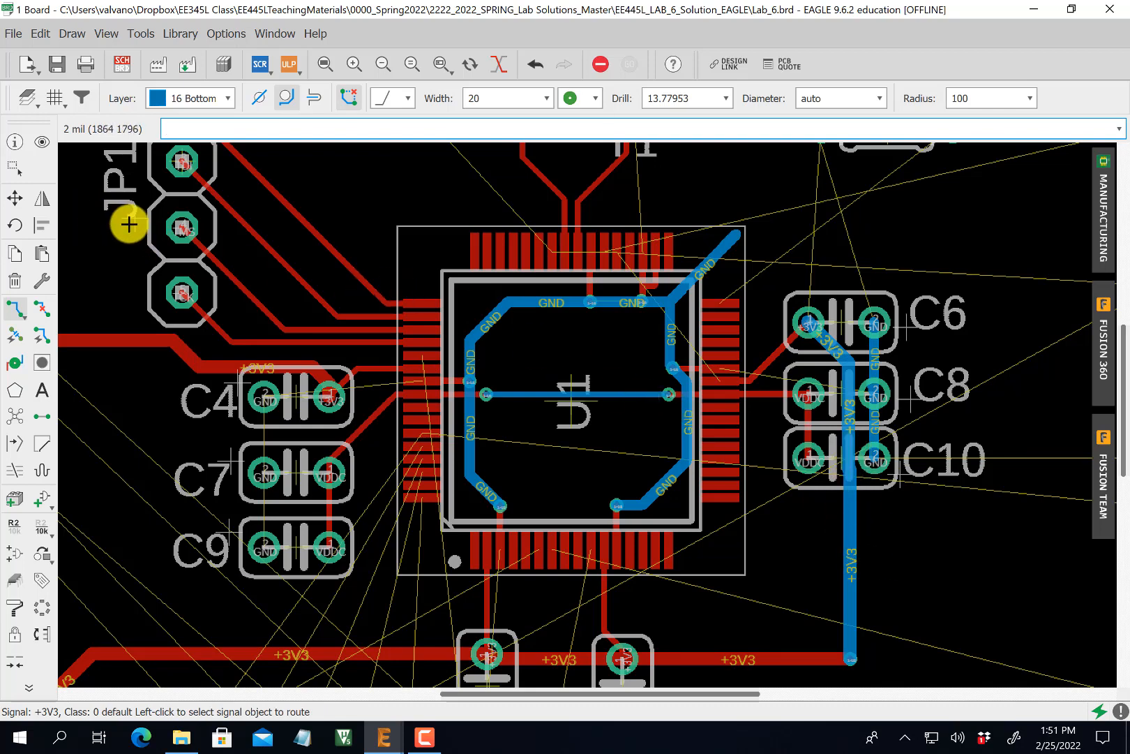
Move the vertical +3V3 bottom wire to about x 2948, centring it between the pads of C8 and C10
{"action": "left_click", "coordinate": [15, 198]}
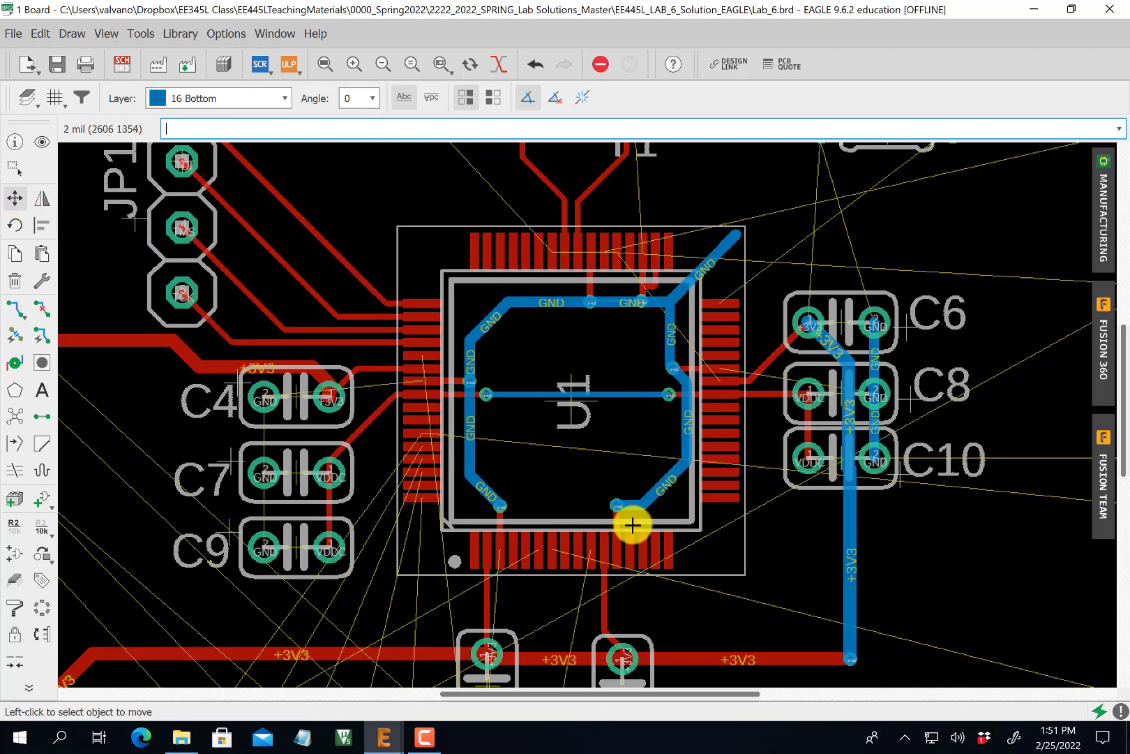
{"action": "left_click", "coordinate": [854, 557]}
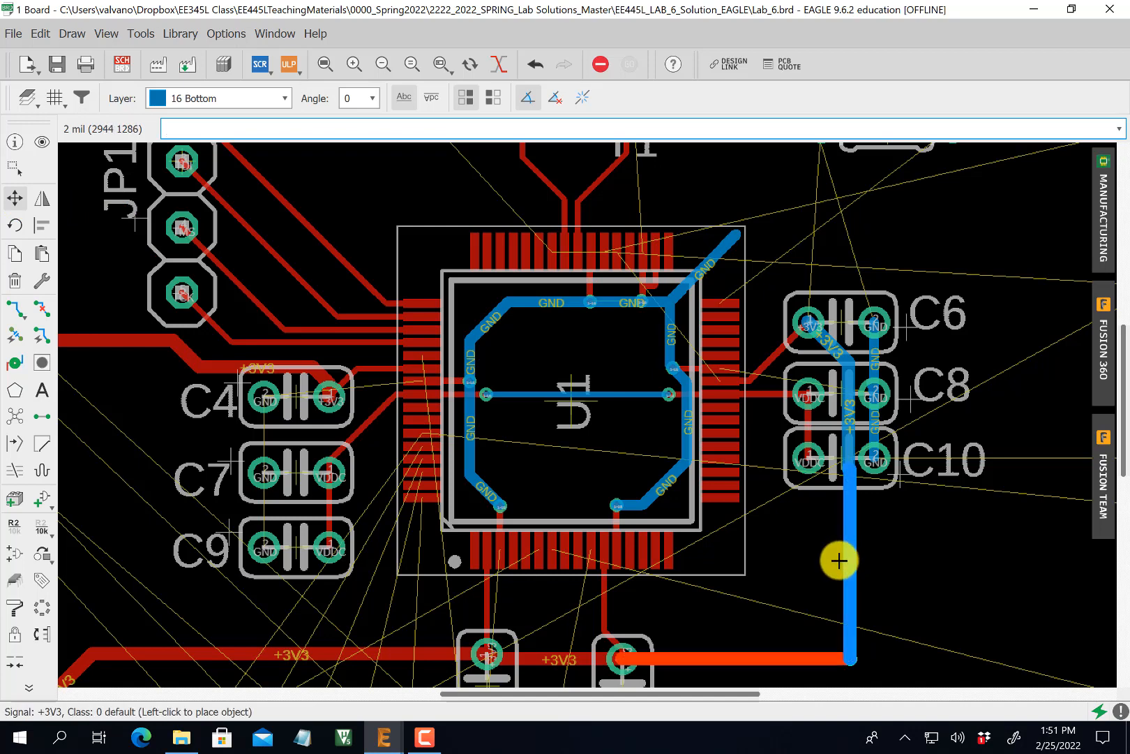
{"action": "left_click", "coordinate": [835, 562]}
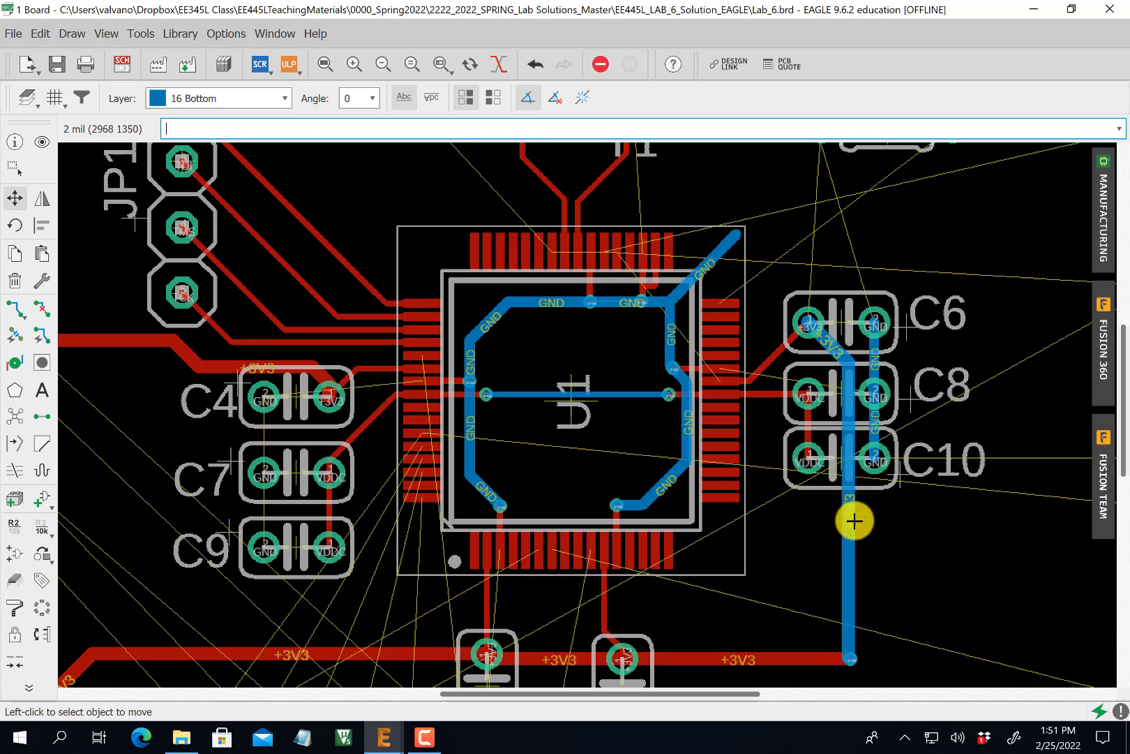
{"action": "left_click", "coordinate": [850, 546]}
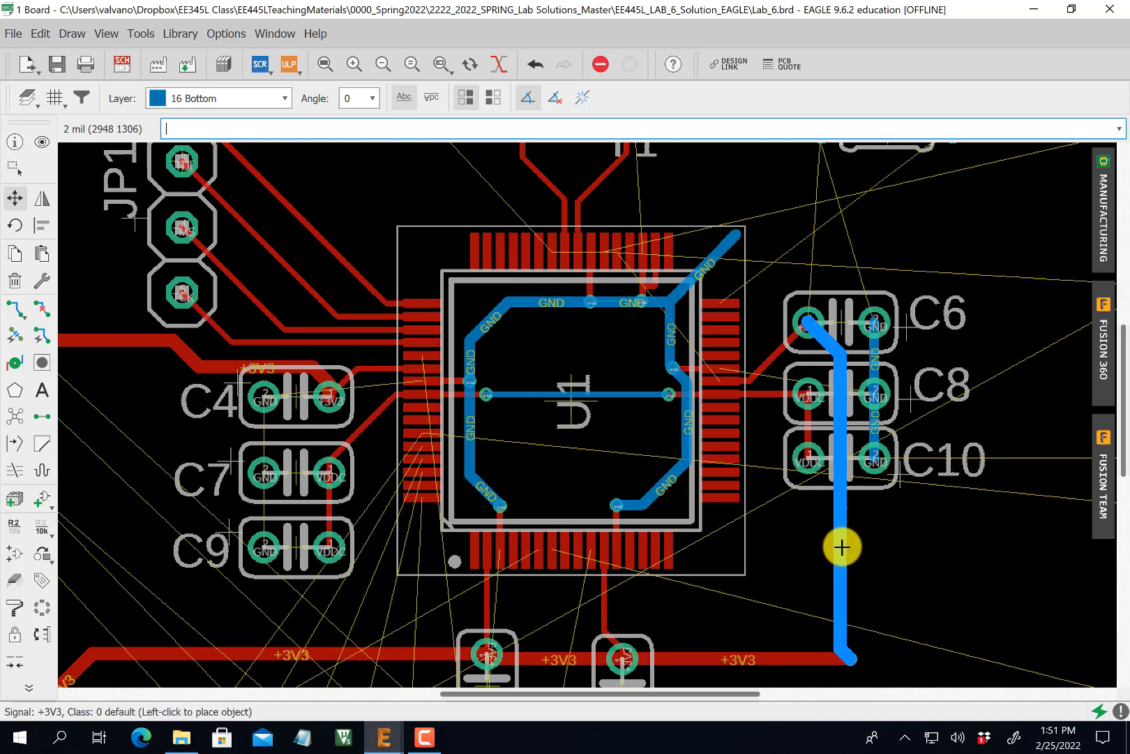
{"action": "left_click", "coordinate": [842, 547]}
Move the +3V3 via at the wire's lower corner to about (2948 1138), in line with the vertical bottom wire
{"action": "left_click", "coordinate": [848, 661]}
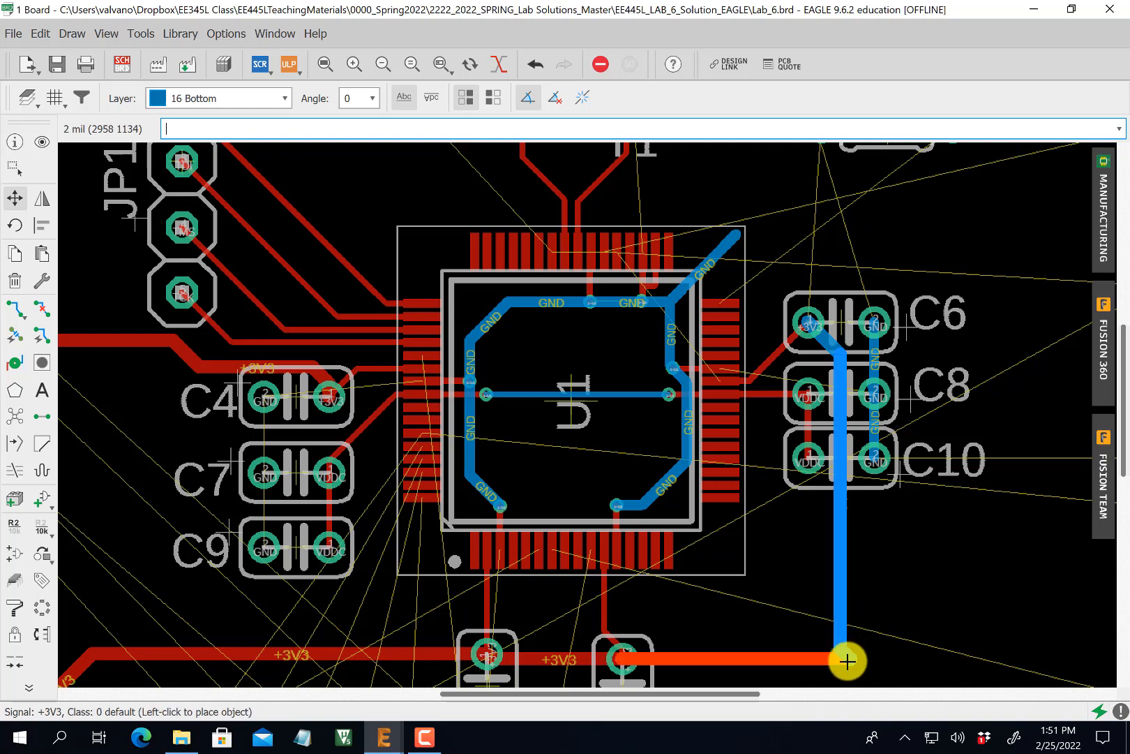
{"action": "left_click", "coordinate": [846, 659]}
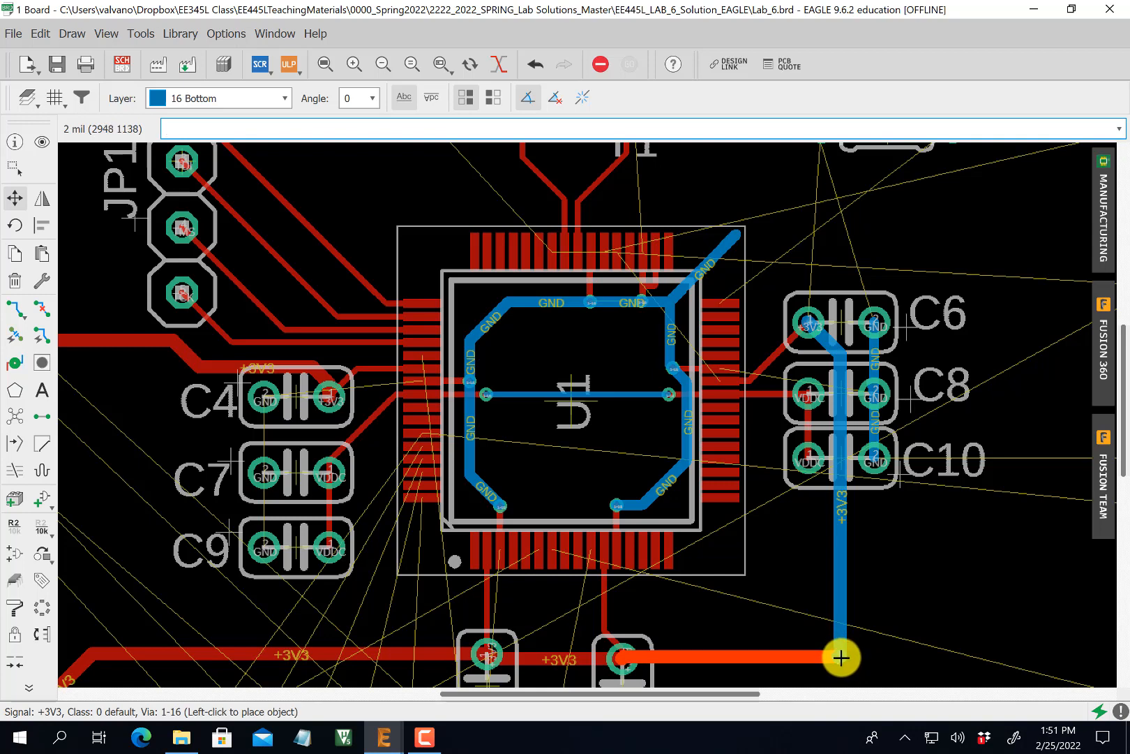
{"action": "left_click", "coordinate": [842, 658]}
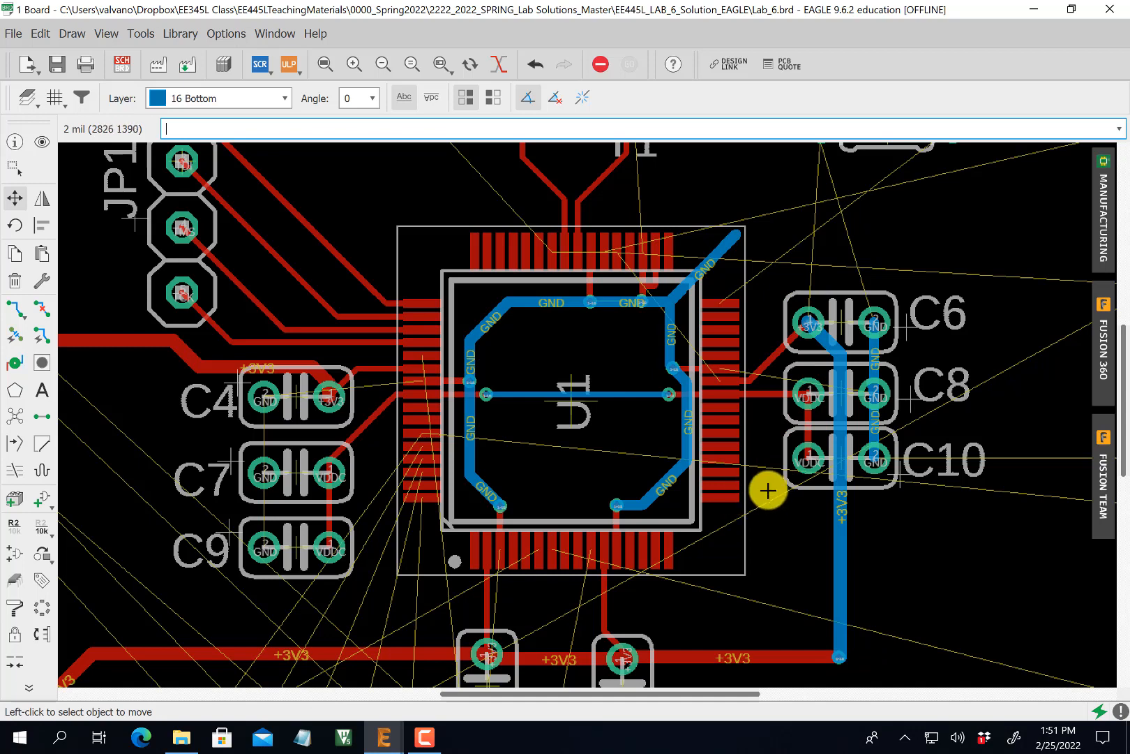
Examine U1's upper pins, especially +3V3 pins 42 and 37, and the airwires around C3, C5 and R3
{"action": "scroll", "coordinate": [840, 410], "scroll_direction": "down", "scroll_amount": 2}
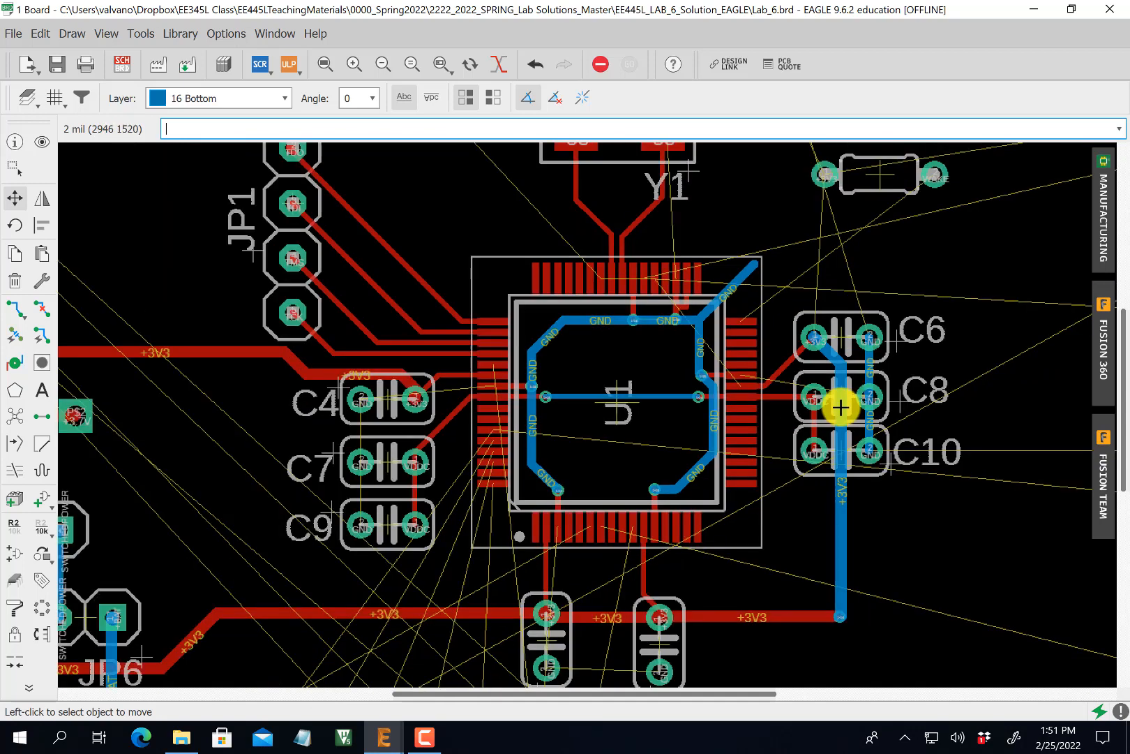
{"action": "scroll", "coordinate": [840, 410], "scroll_direction": "down", "scroll_amount": 2}
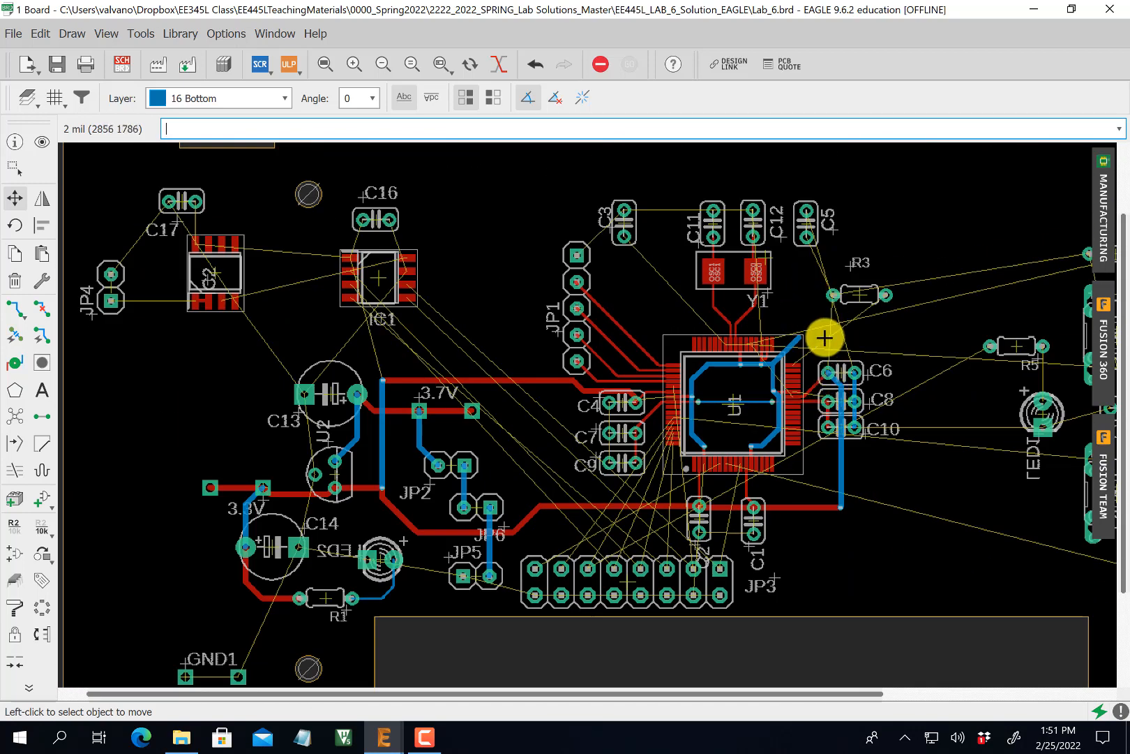
{"action": "scroll", "coordinate": [730, 364], "scroll_direction": "up", "scroll_amount": 2}
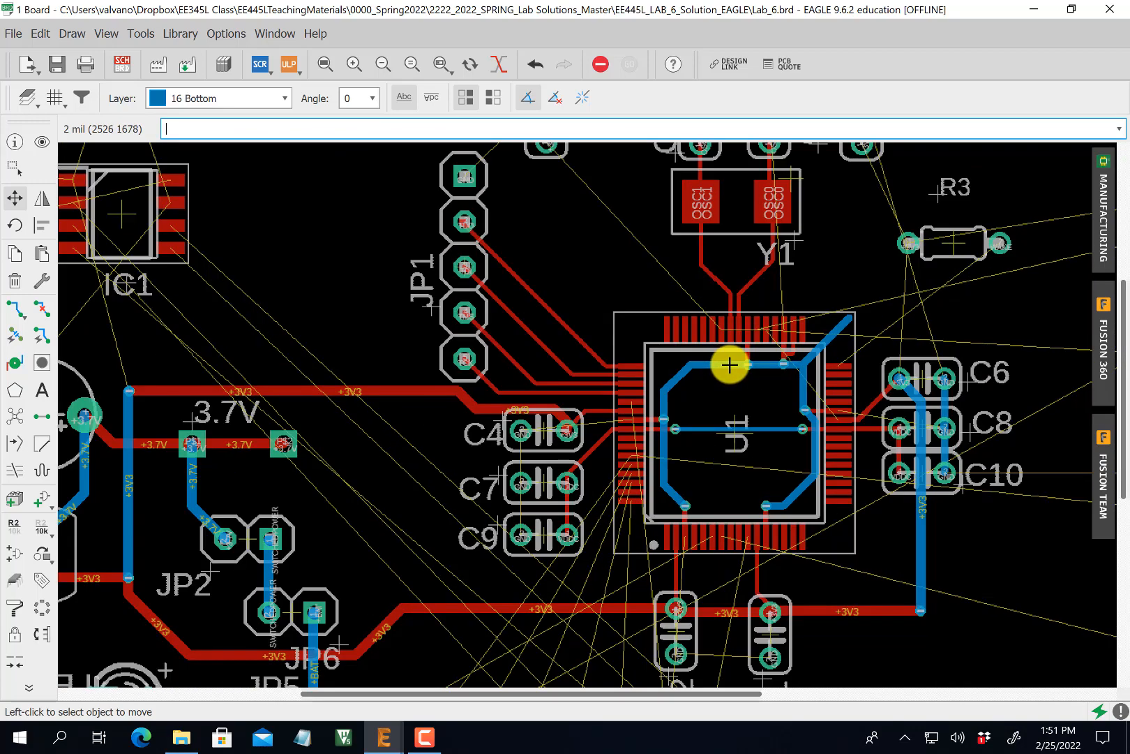
{"action": "scroll", "coordinate": [822, 348], "scroll_direction": "up", "scroll_amount": 3}
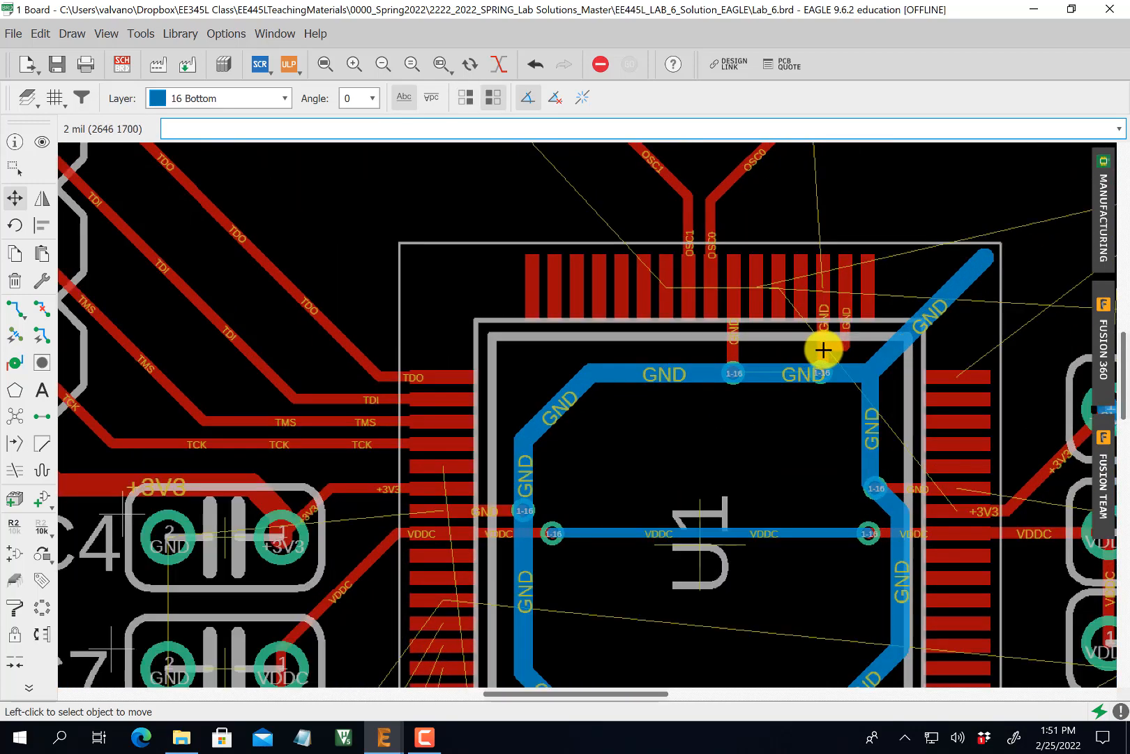
{"action": "scroll", "coordinate": [823, 350], "scroll_direction": "up", "scroll_amount": 3}
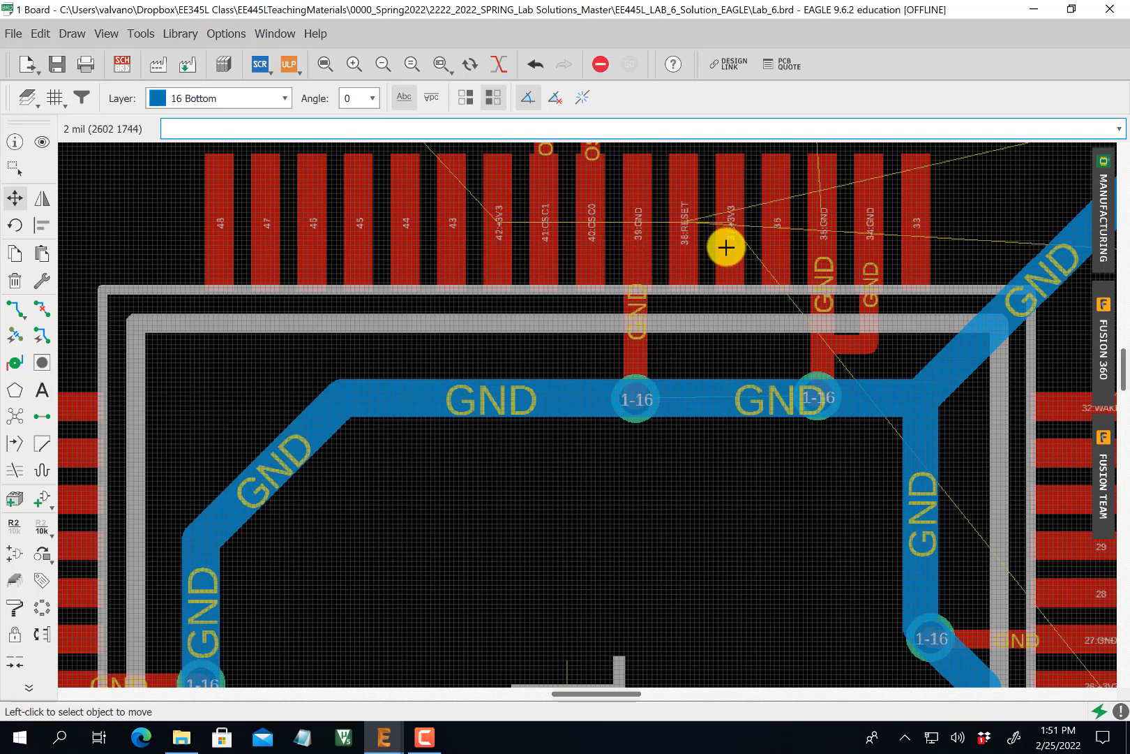
{"action": "scroll", "coordinate": [731, 258], "scroll_direction": "down", "scroll_amount": 2}
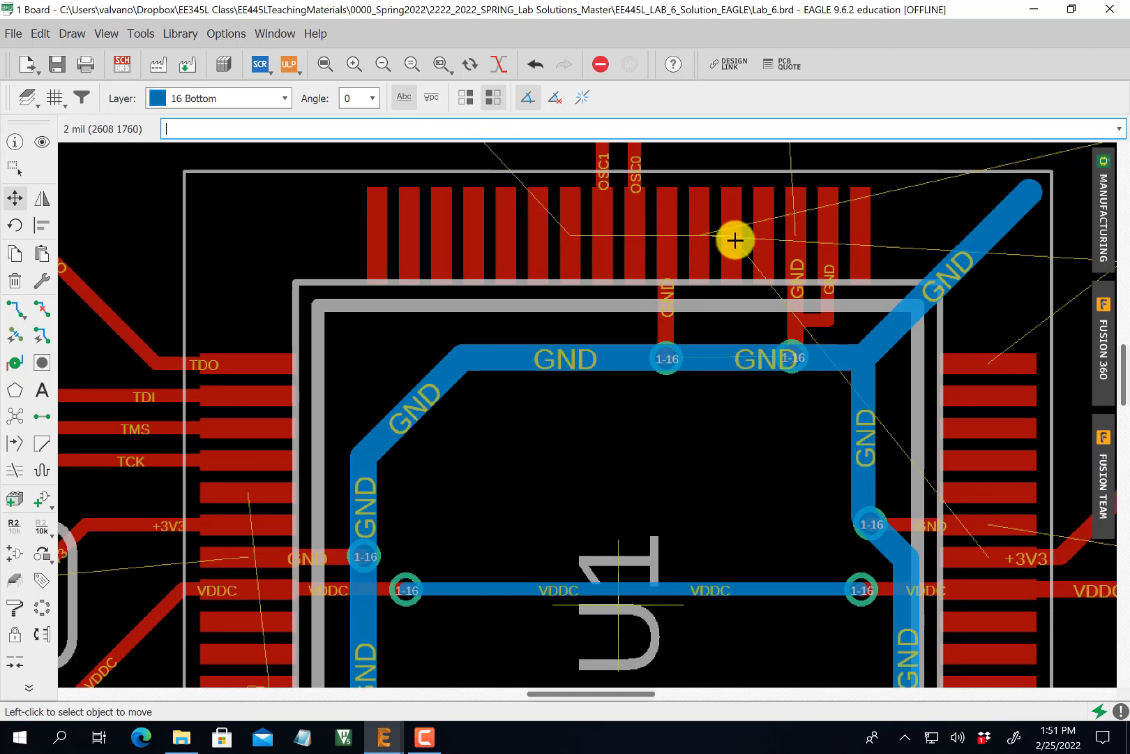
{"action": "scroll", "coordinate": [728, 277], "scroll_direction": "up", "scroll_amount": 2}
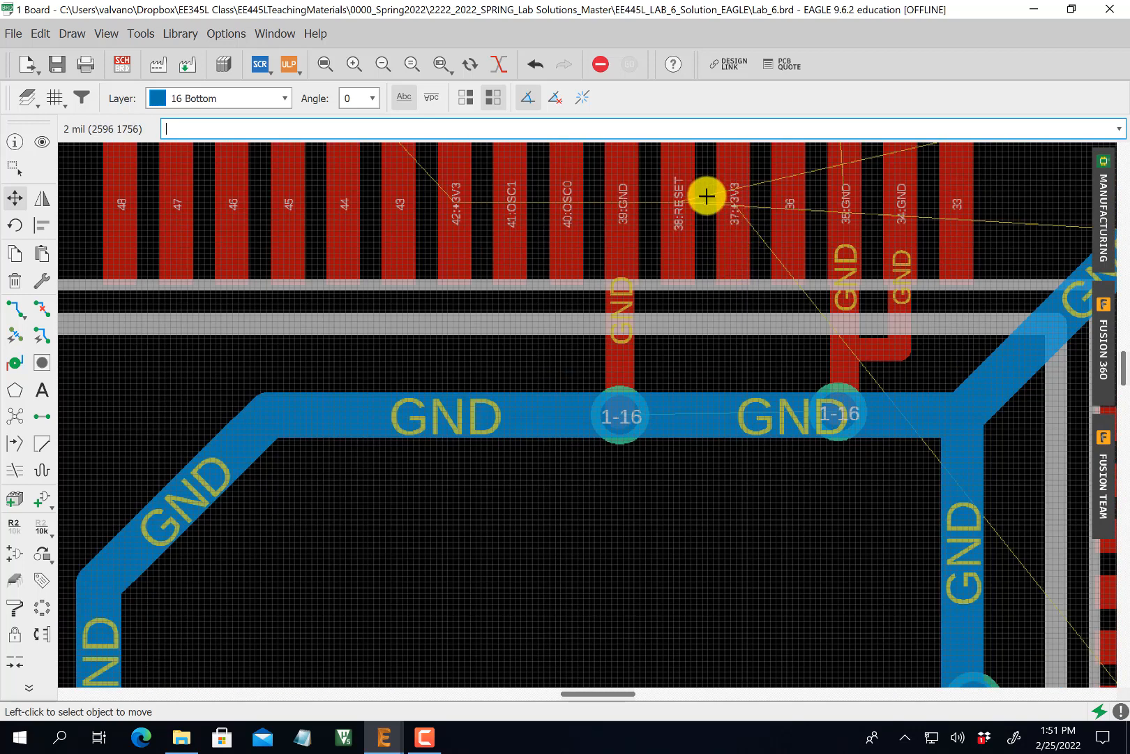
{"action": "scroll", "coordinate": [462, 213], "scroll_direction": "down", "scroll_amount": 5}
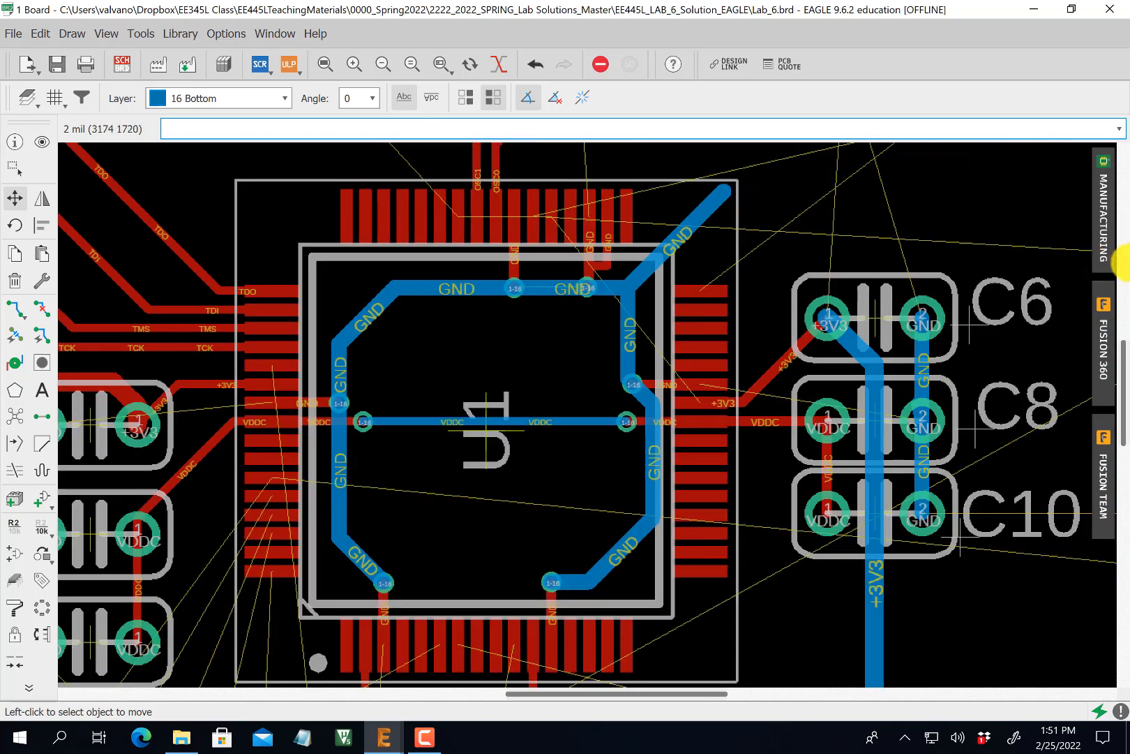
{"action": "left_click_drag", "start_coordinate": [1121, 358], "coordinate": [1121, 268]}
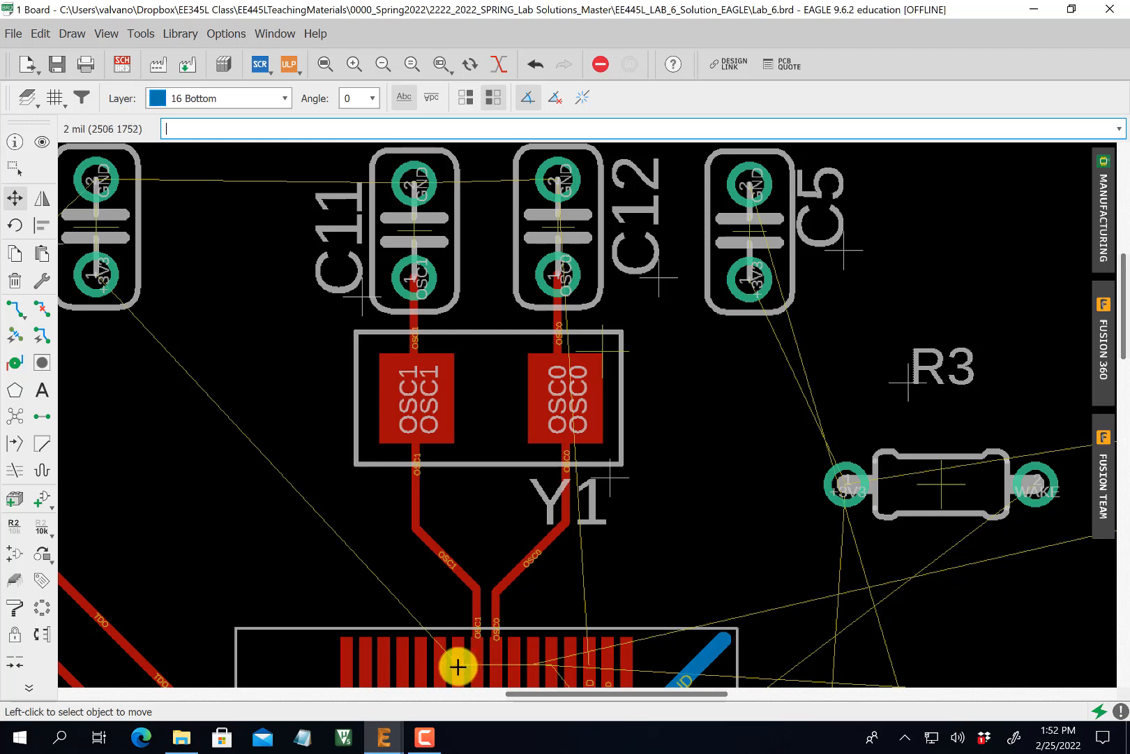
{"action": "scroll", "coordinate": [458, 656], "scroll_direction": "down", "scroll_amount": 1}
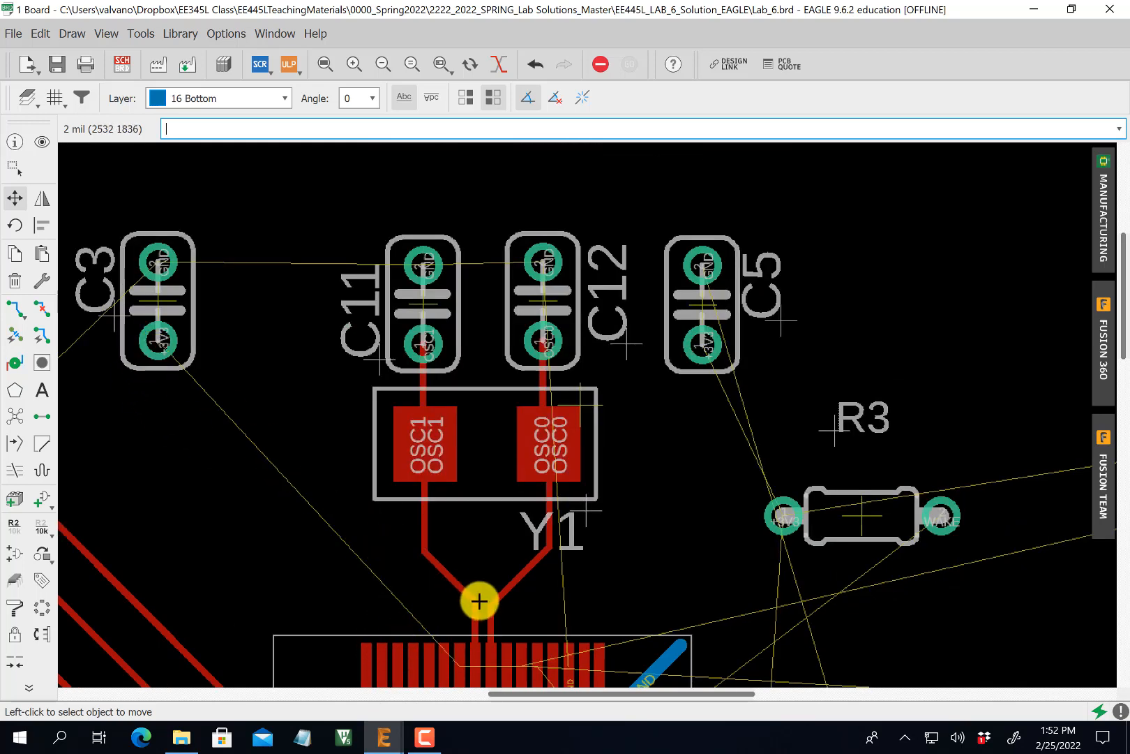
{"action": "scroll", "coordinate": [480, 601], "scroll_direction": "down", "scroll_amount": 1}
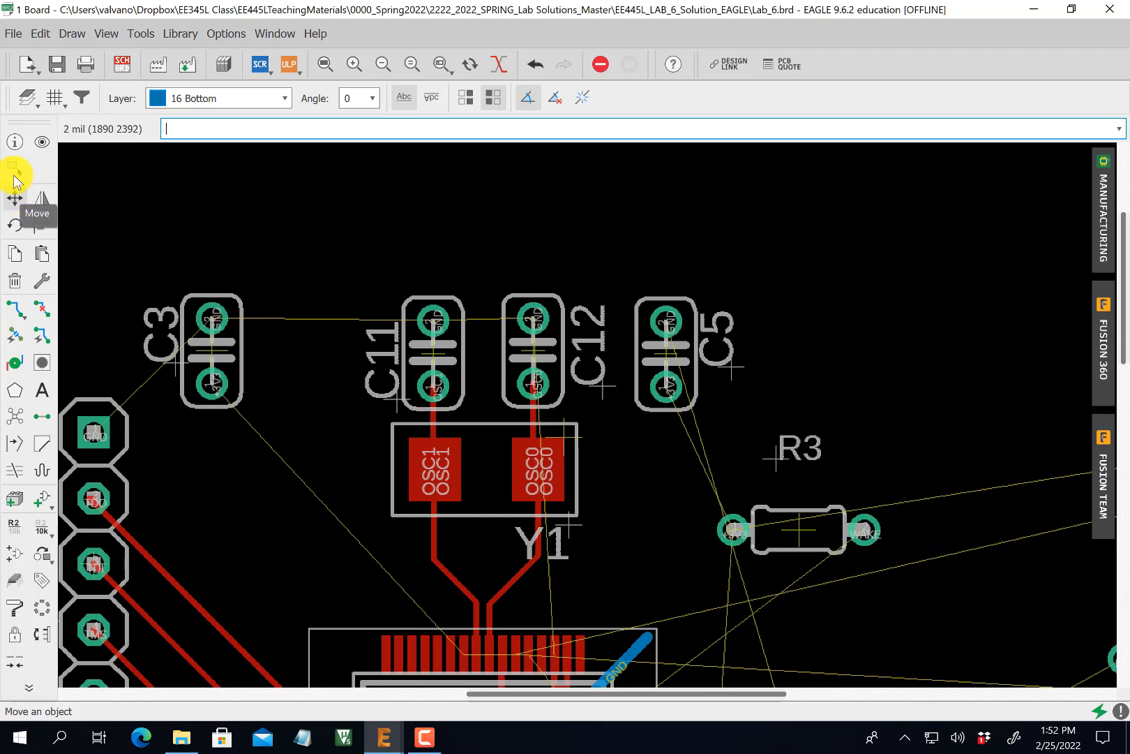
Check the properties of the OSC0 wire just above U1 to read its width
{"action": "left_click", "coordinate": [15, 142]}
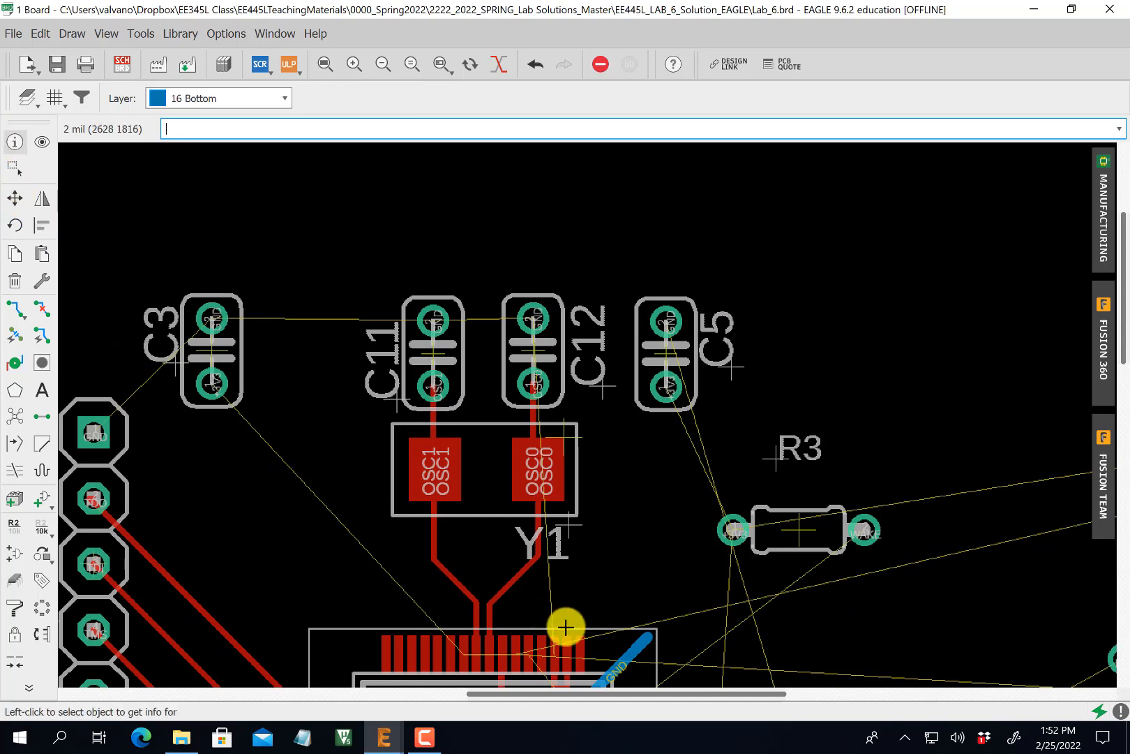
{"action": "left_click", "coordinate": [488, 617]}
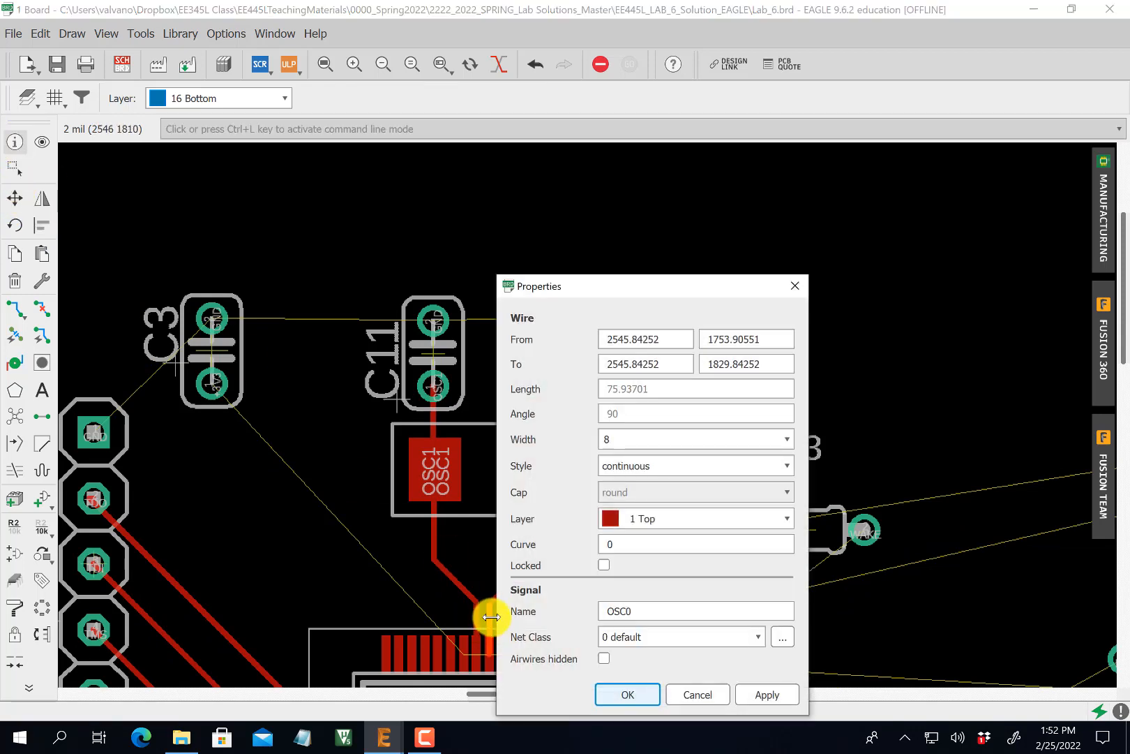
{"action": "left_click", "coordinate": [699, 693]}
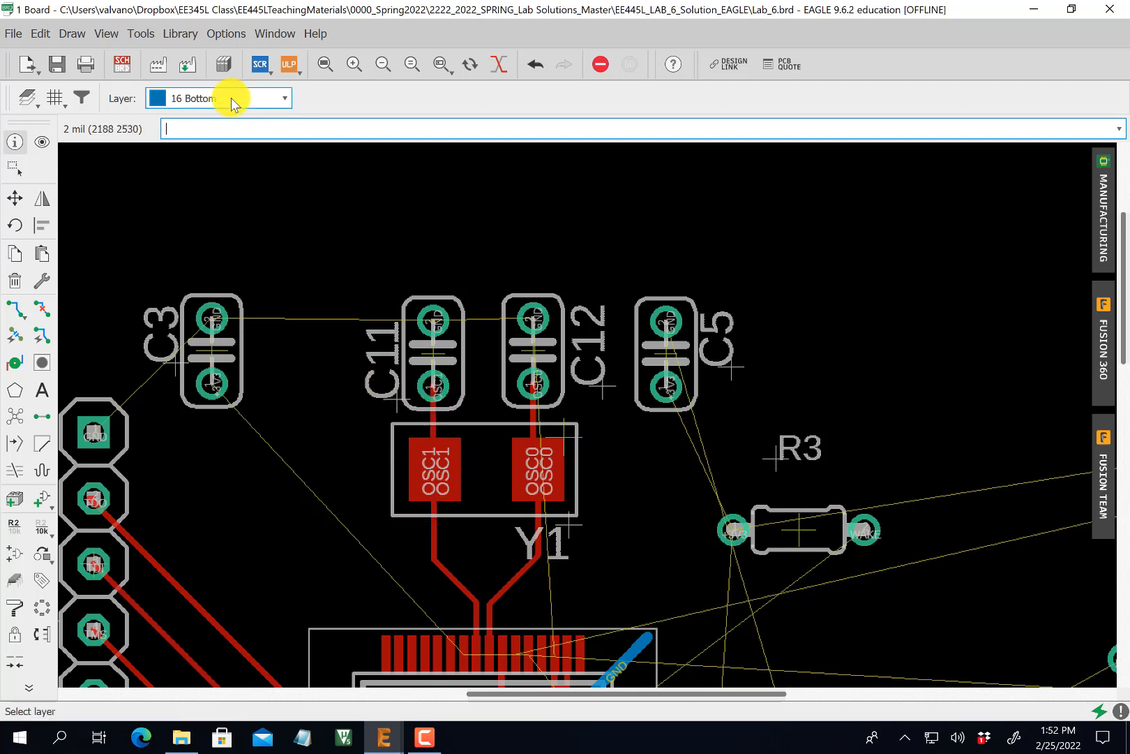
Route +3V3 on 1 Top with an 8 mil wire from U1 pin 42 diagonally to C3's +3V3 pad
{"action": "left_click", "coordinate": [285, 99]}
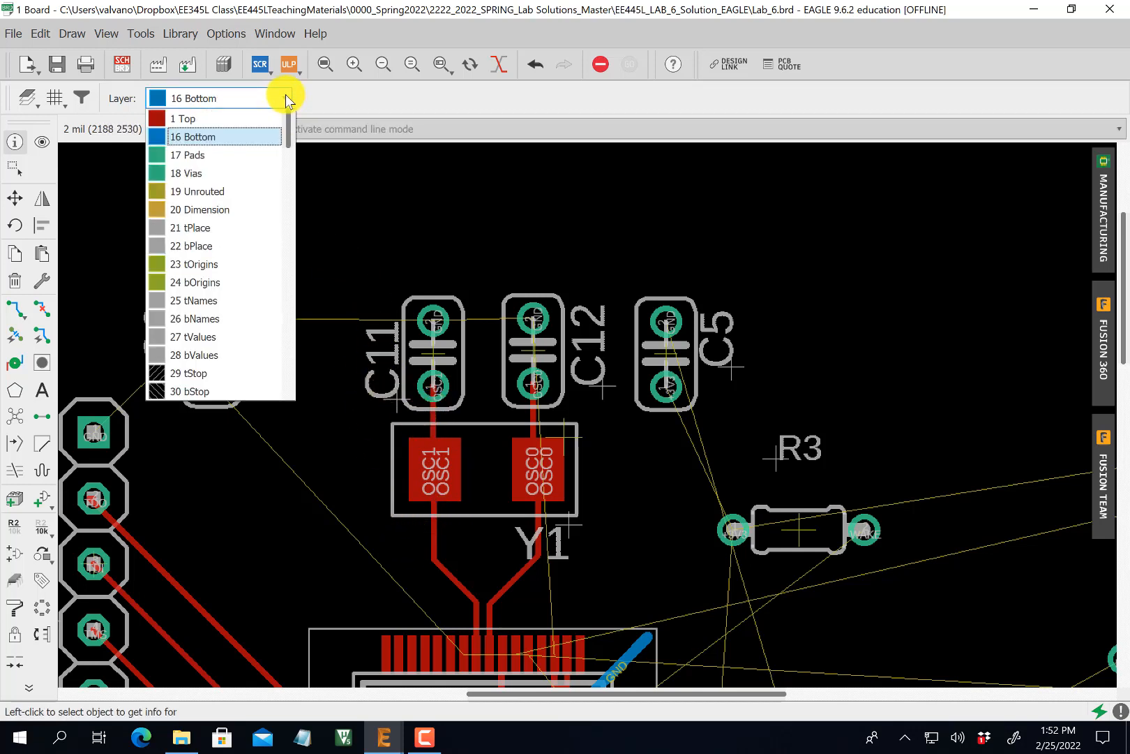
{"action": "left_click", "coordinate": [231, 117]}
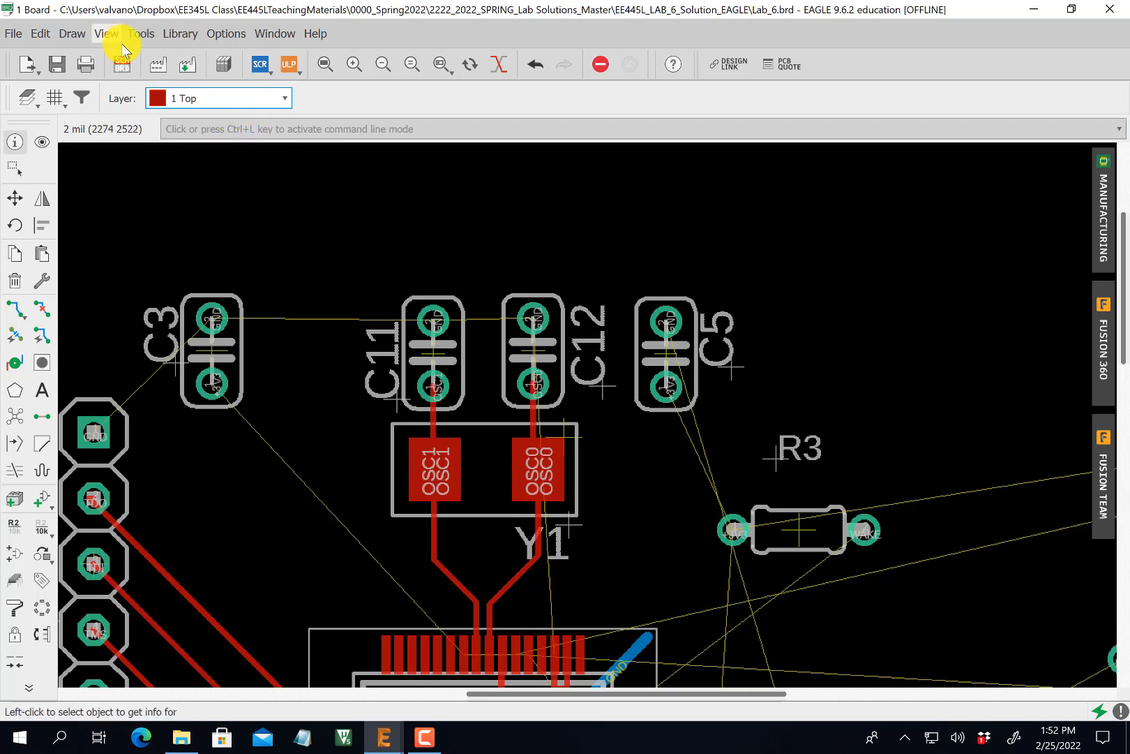
{"action": "left_click", "coordinate": [16, 312]}
{"action": "left_click", "coordinate": [543, 99]}
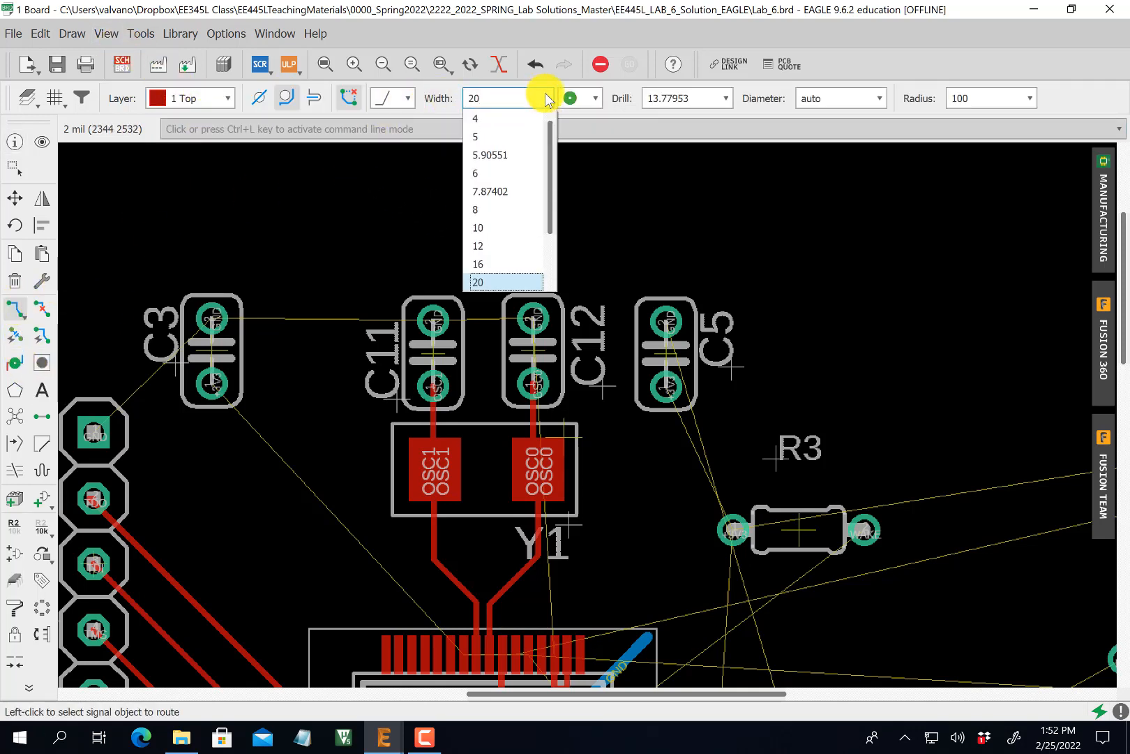
{"action": "left_click", "coordinate": [498, 205]}
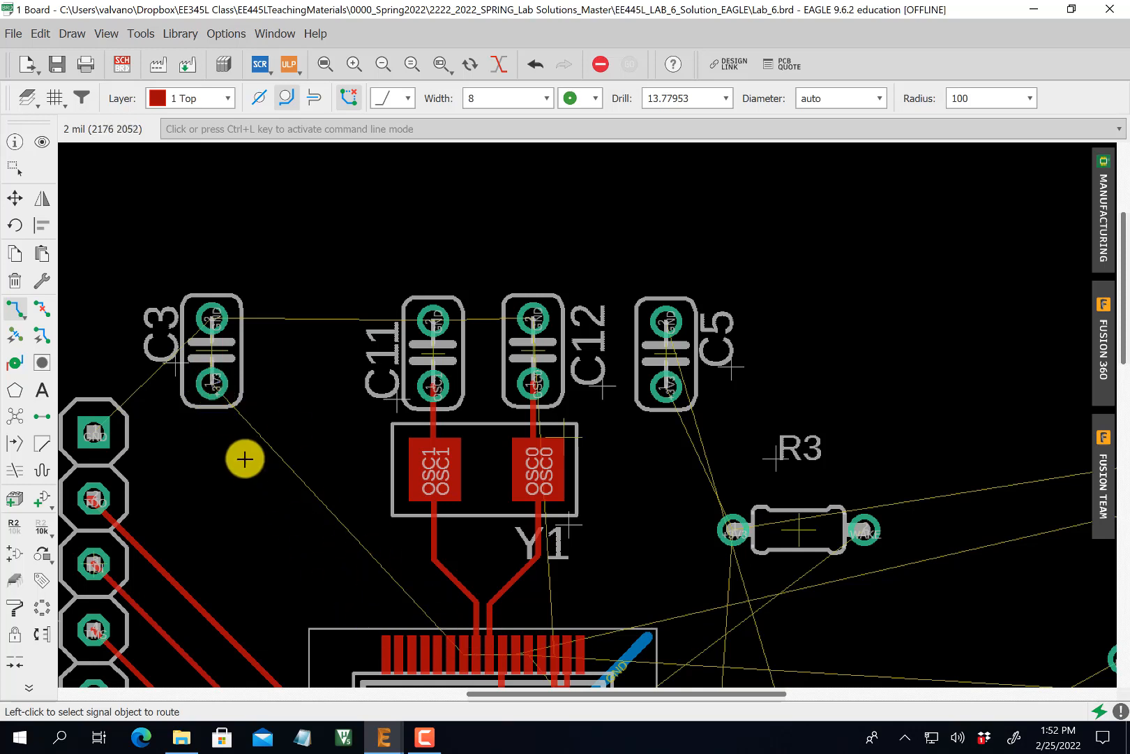
{"action": "scroll", "coordinate": [480, 668], "scroll_direction": "up", "scroll_amount": 2}
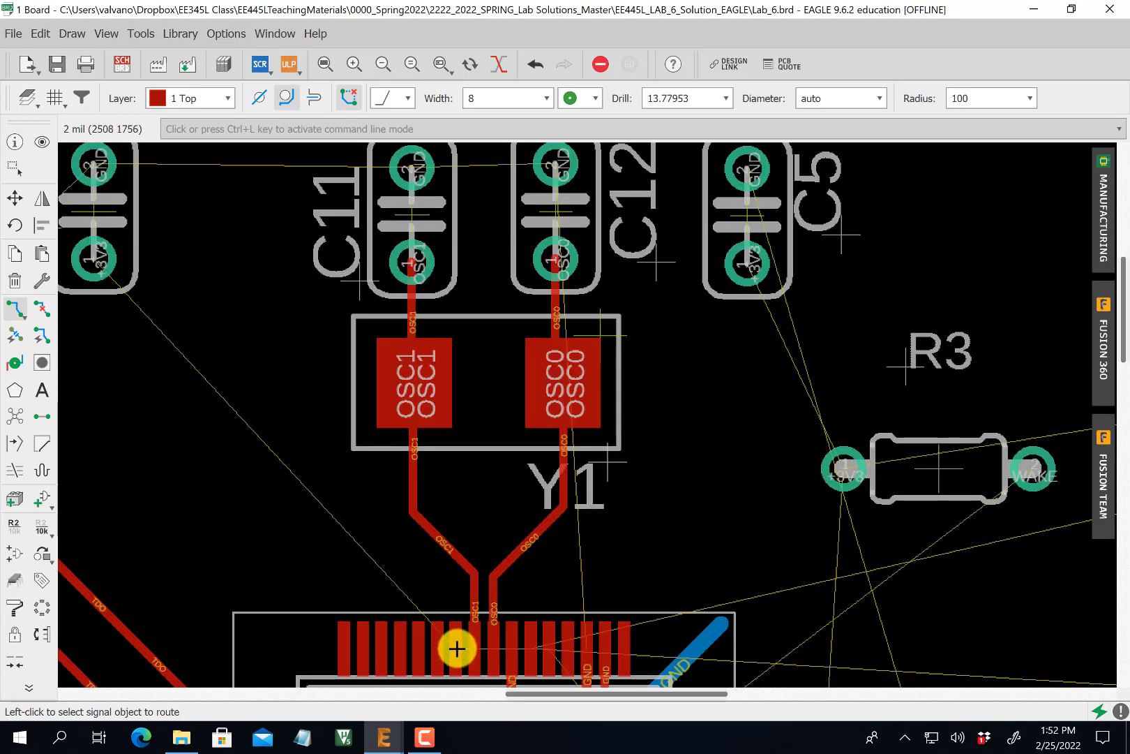
{"action": "left_click", "coordinate": [456, 648]}
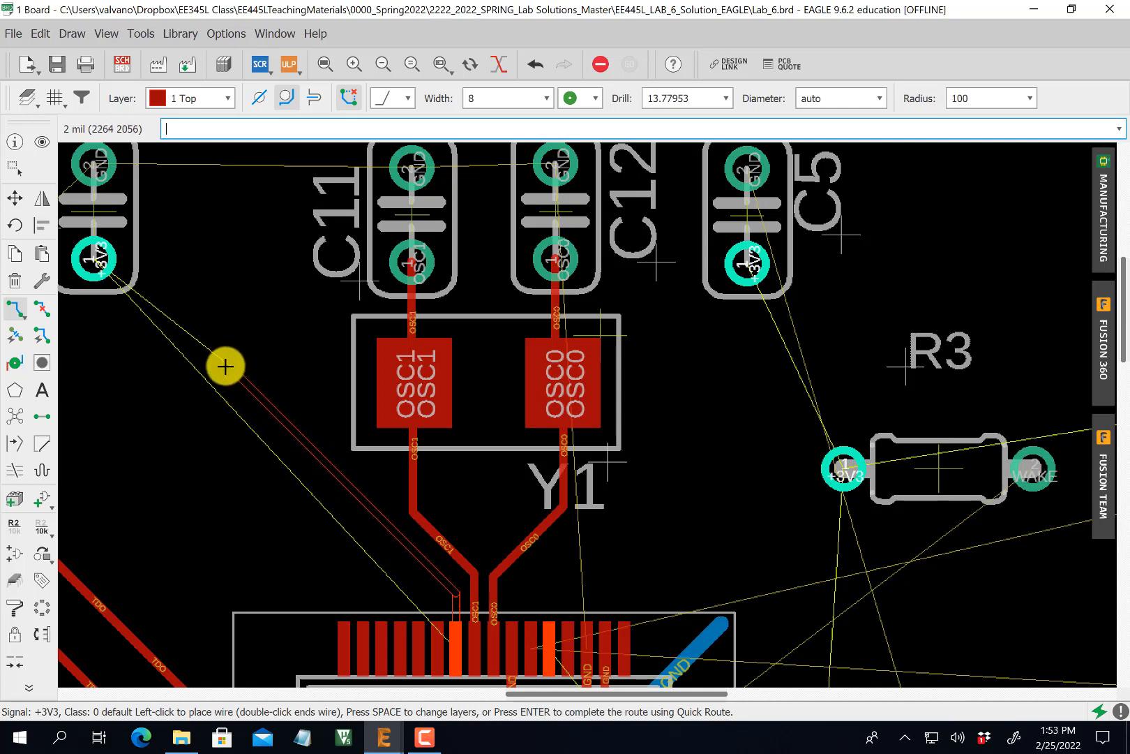
{"action": "left_click", "coordinate": [123, 263]}
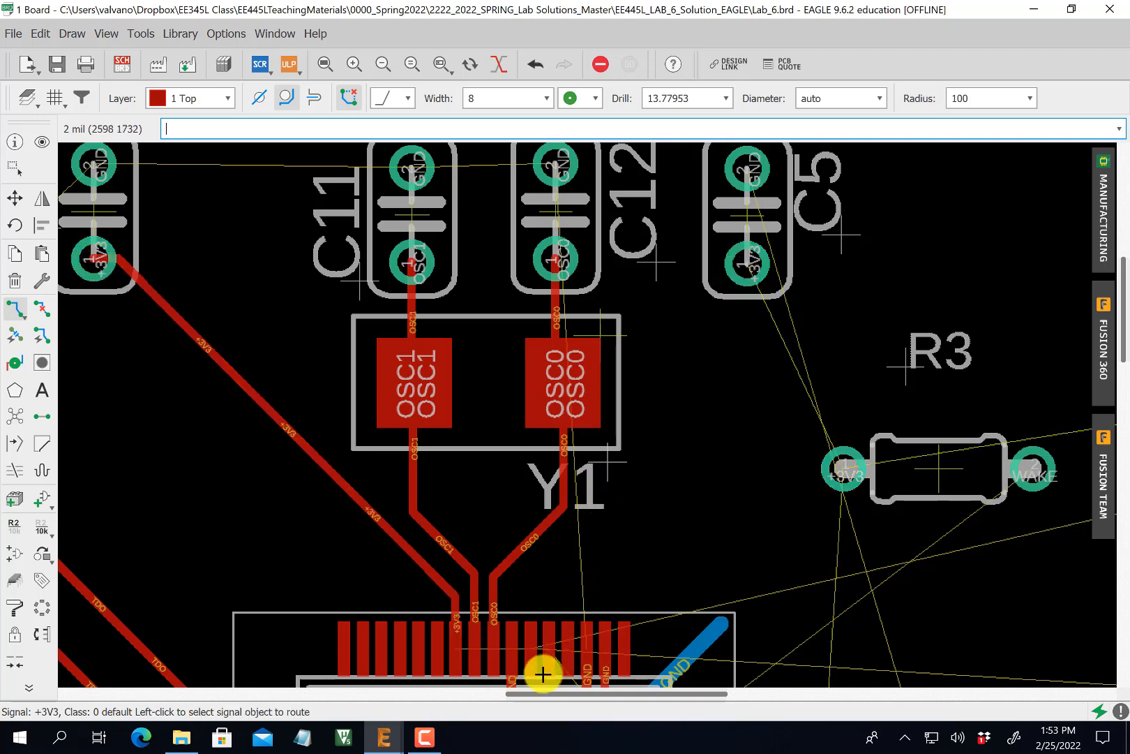
Route 8 mil +3V3 on 1 Top from U1 pin 37 to C5's +3V3 pad, bending directly below C5, and connect R3's +3V3 pad to that bend
{"action": "scroll", "coordinate": [543, 675], "scroll_direction": "up", "scroll_amount": 3}
{"action": "middle_click", "coordinate": [555, 651]}
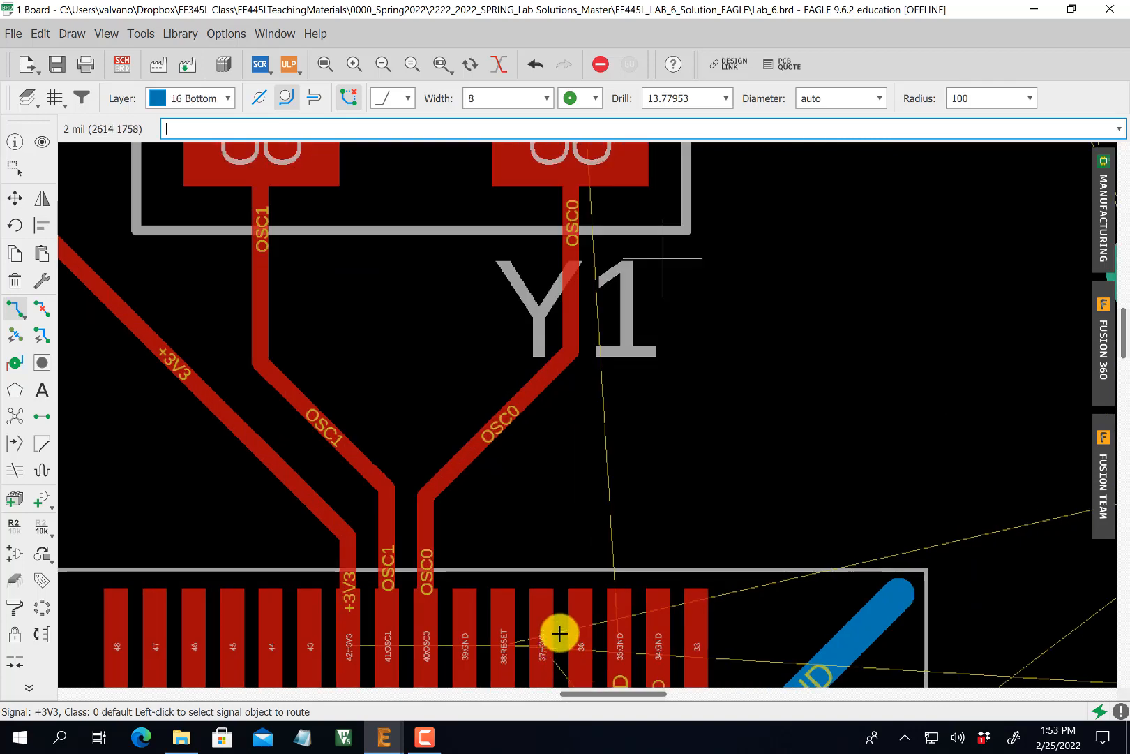
{"action": "scroll", "coordinate": [539, 639], "scroll_direction": "down", "scroll_amount": 5}
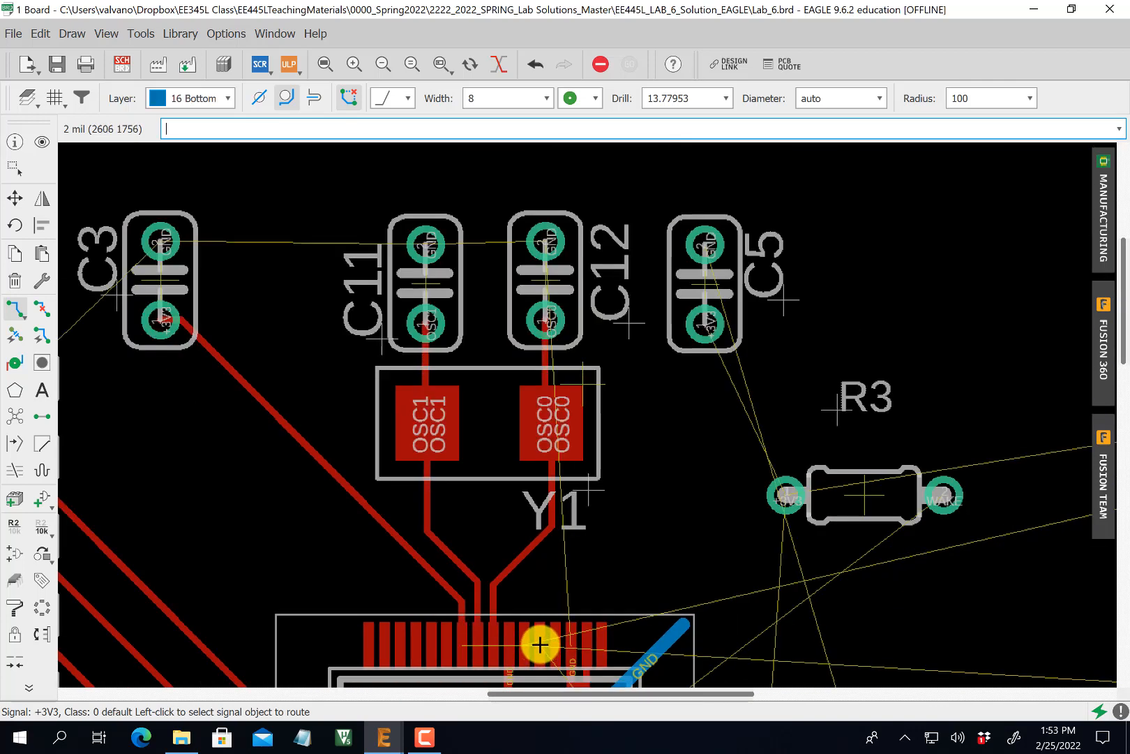
{"action": "left_click", "coordinate": [539, 644]}
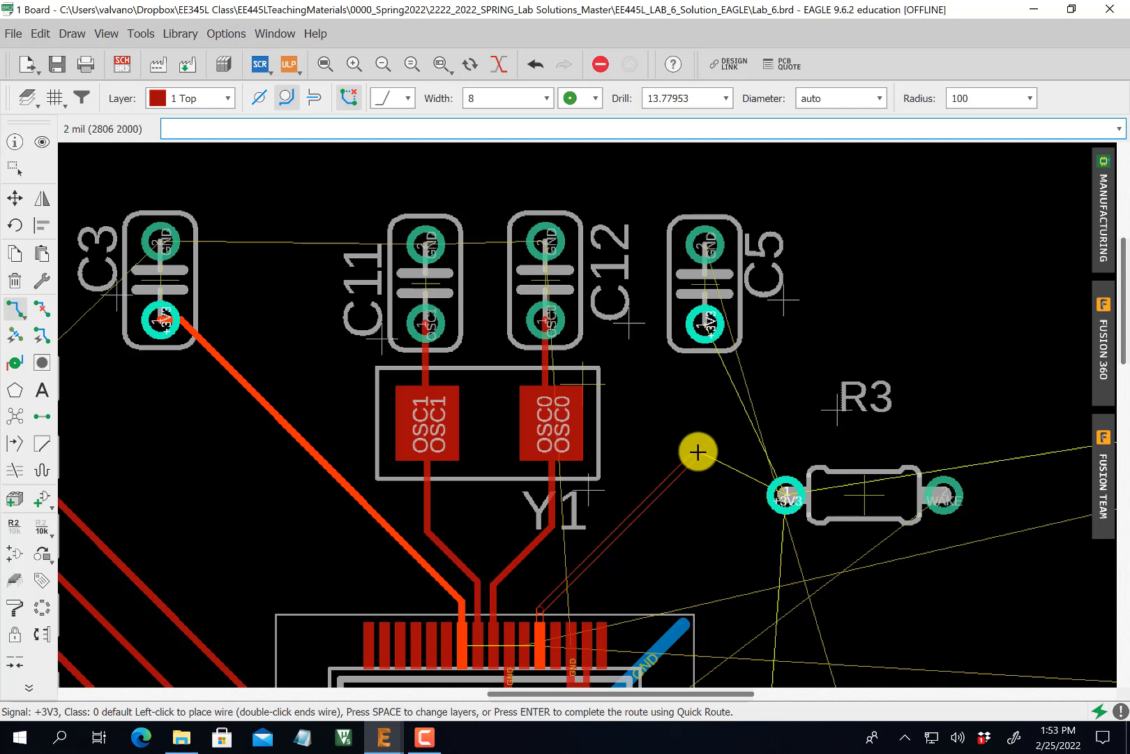
{"action": "left_click", "coordinate": [704, 446]}
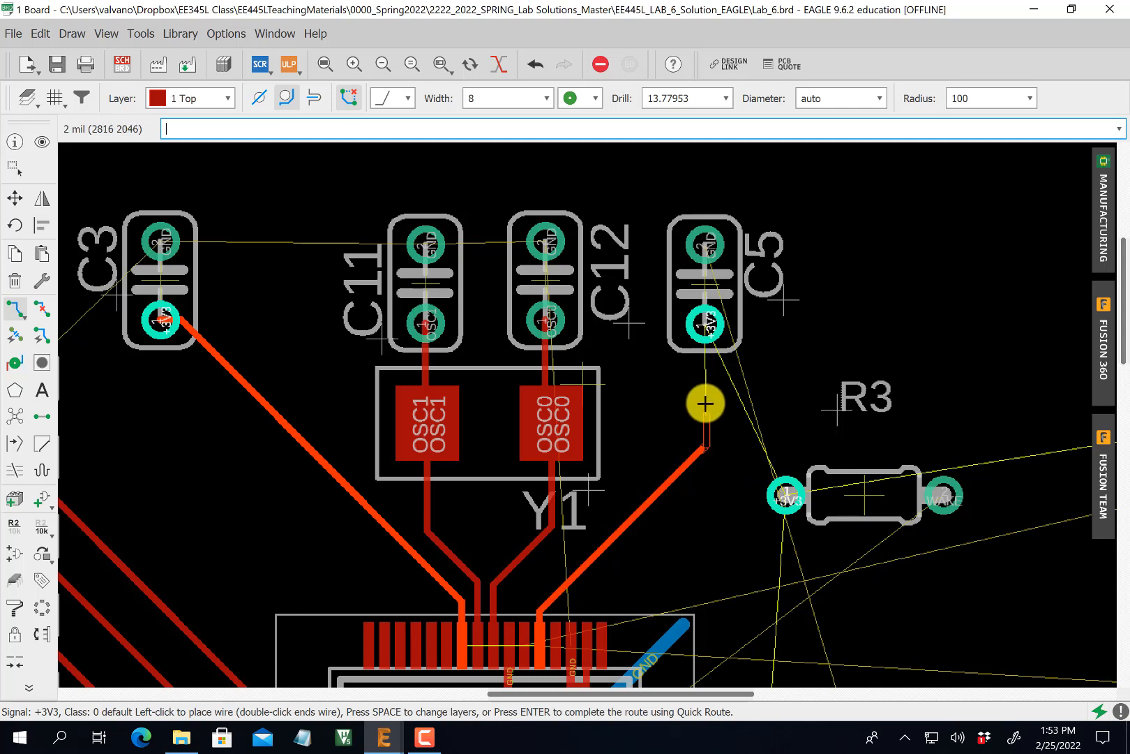
{"action": "left_click", "coordinate": [704, 322]}
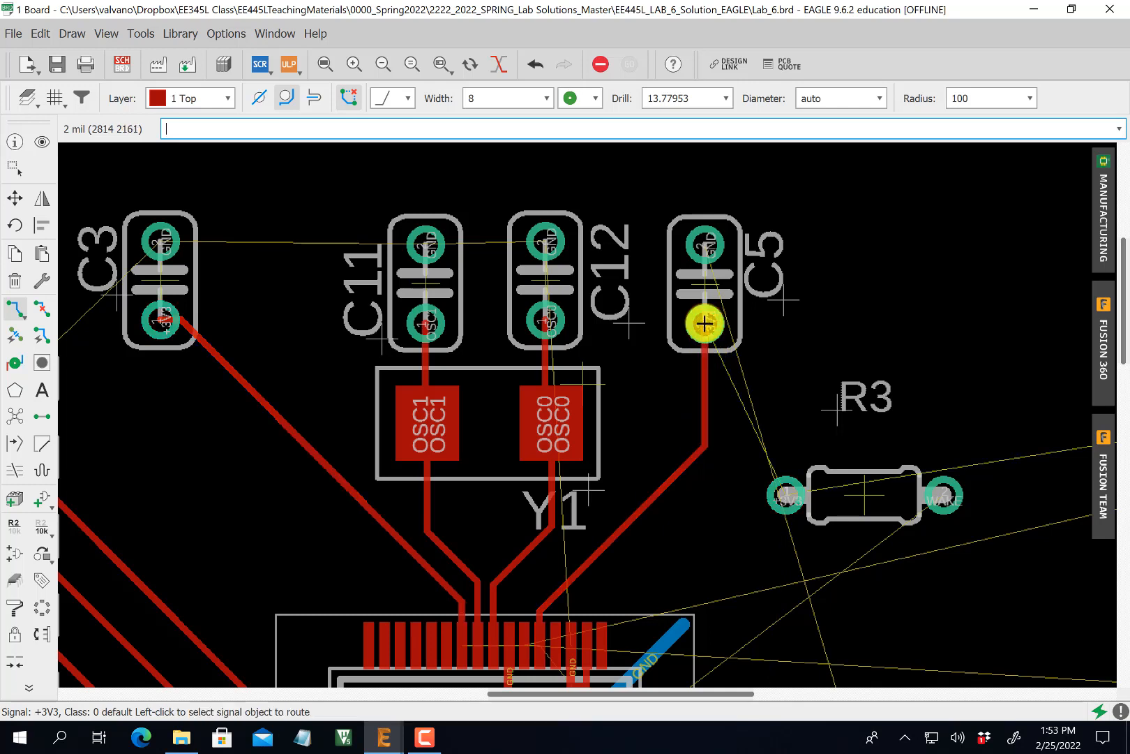
{"action": "left_click", "coordinate": [785, 495]}
{"action": "left_click", "coordinate": [713, 446]}
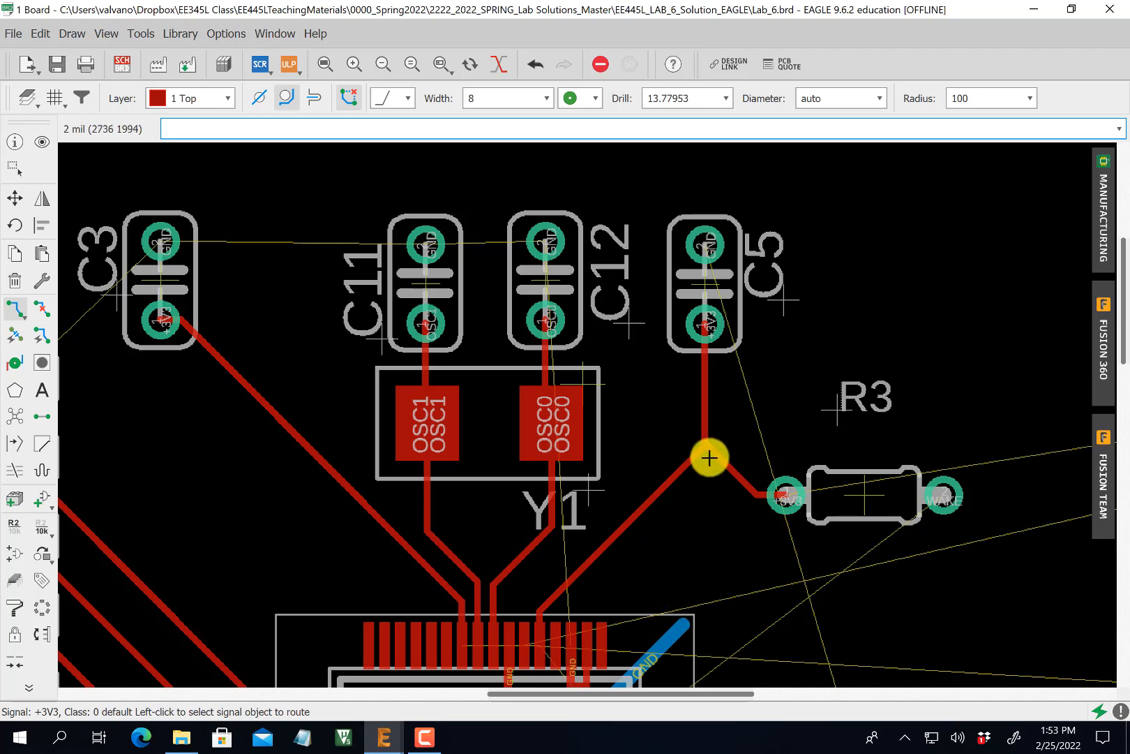
{"action": "scroll", "coordinate": [858, 522], "scroll_direction": "down", "scroll_amount": 3}
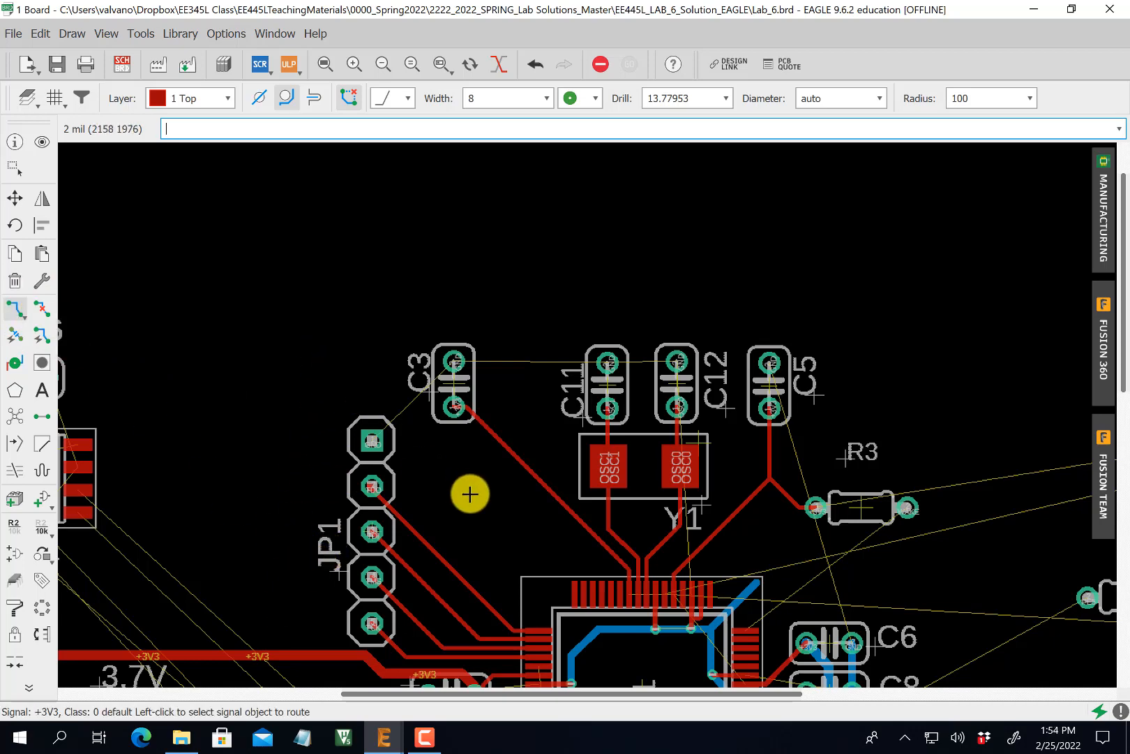
{"action": "scroll", "coordinate": [485, 493], "scroll_direction": "down", "scroll_amount": 2}
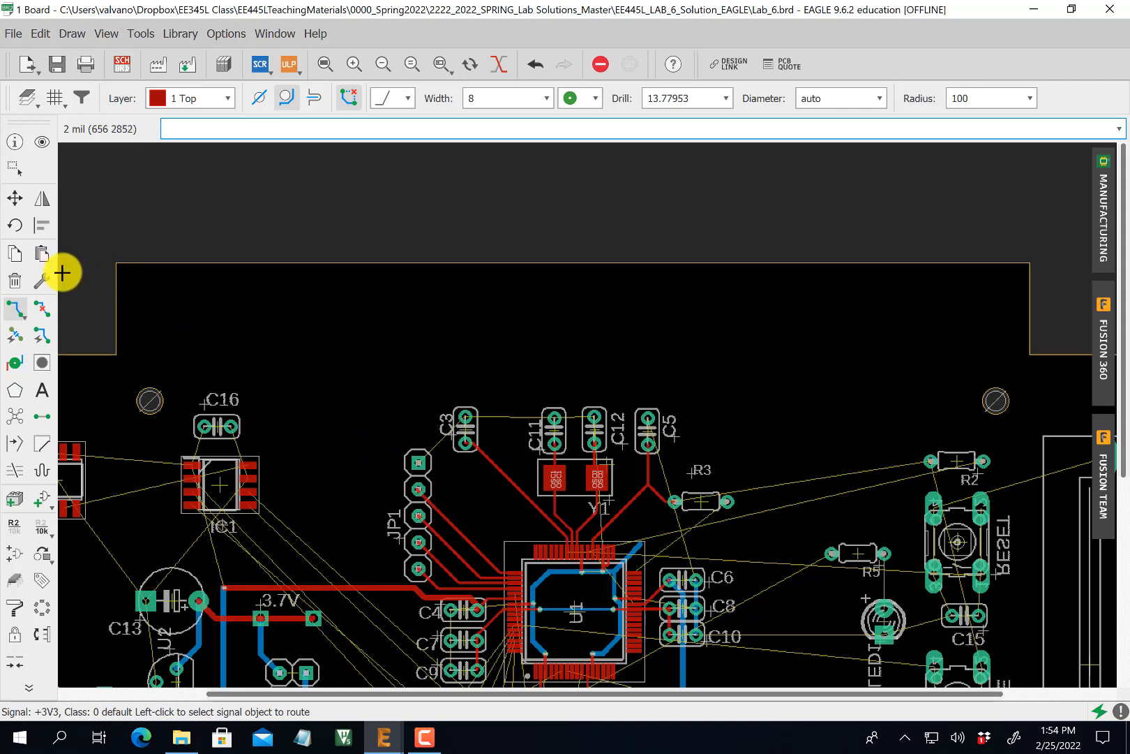
{"action": "left_click", "coordinate": [18, 309]}
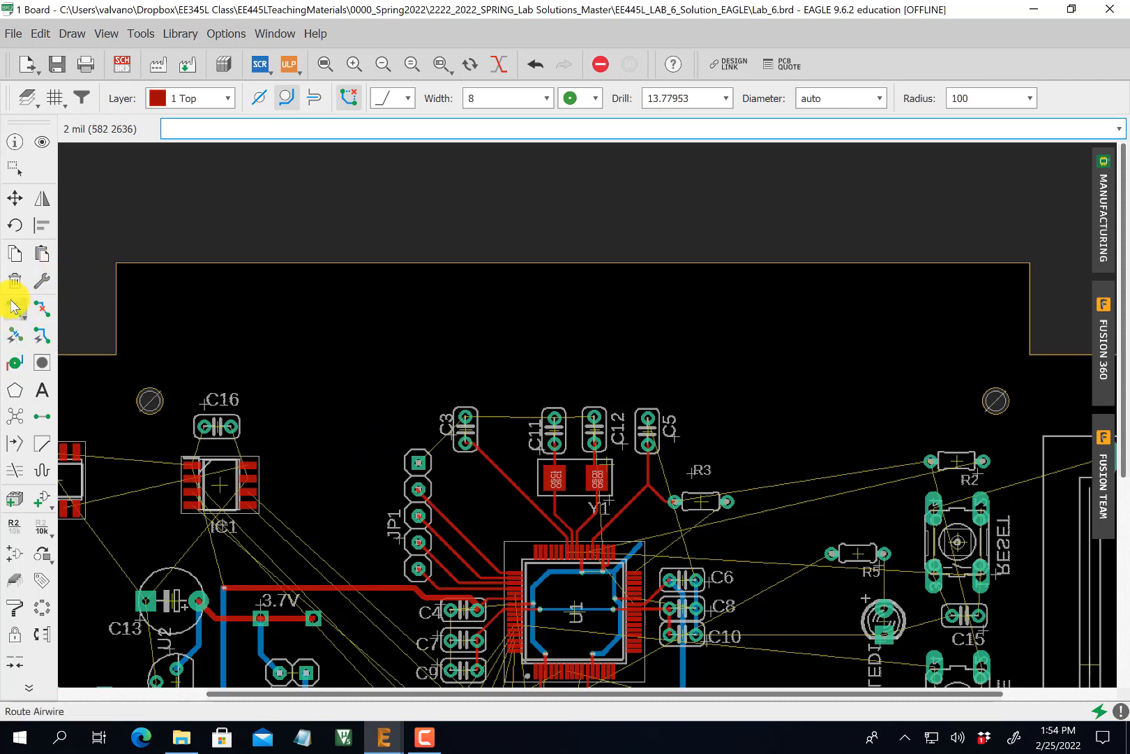
{"action": "left_click", "coordinate": [17, 307]}
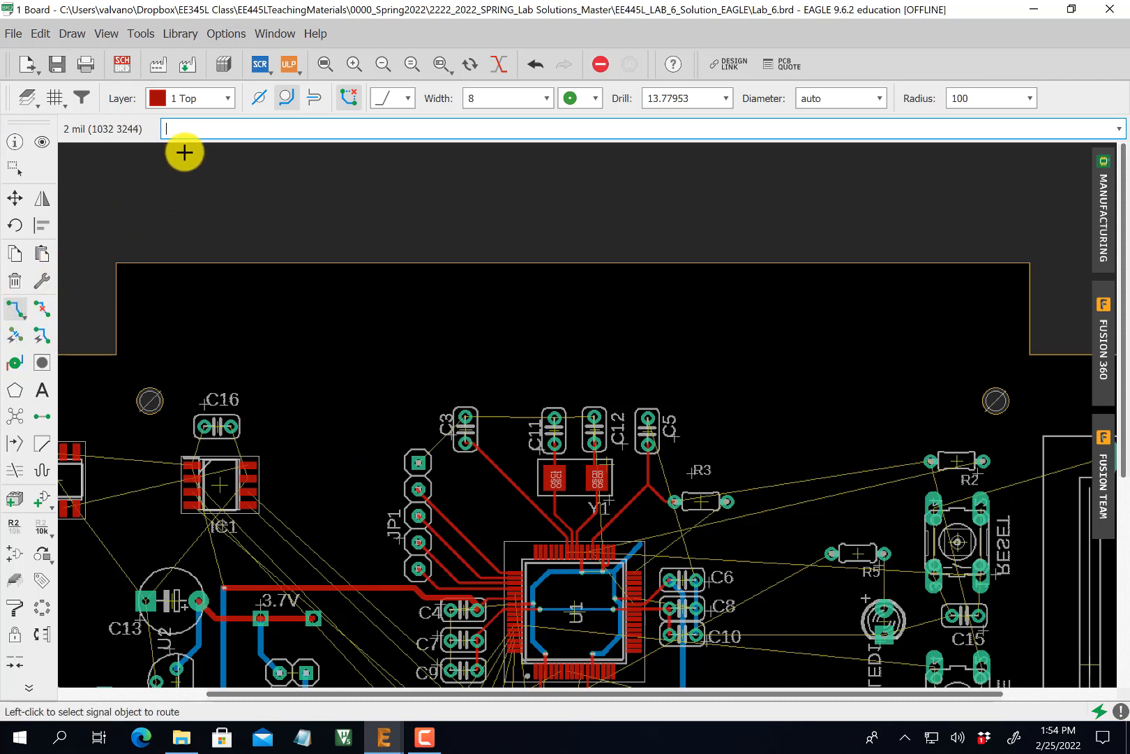
{"action": "left_click", "coordinate": [373, 587]}
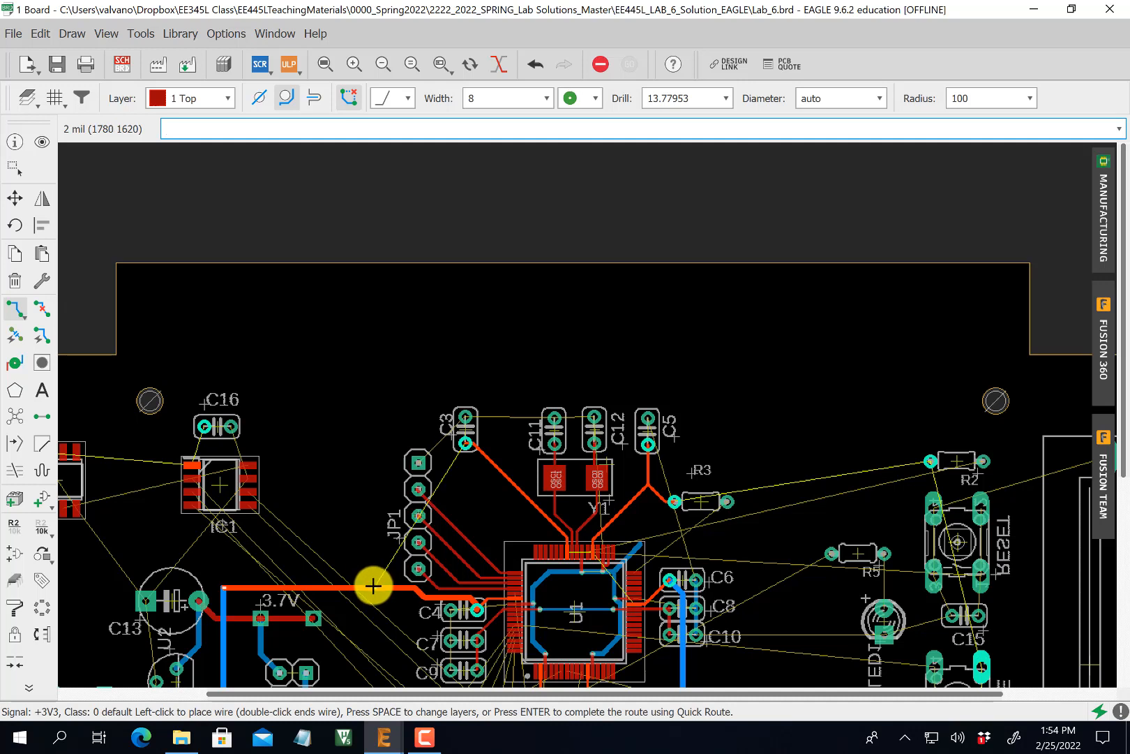
{"action": "key", "text": "space"}
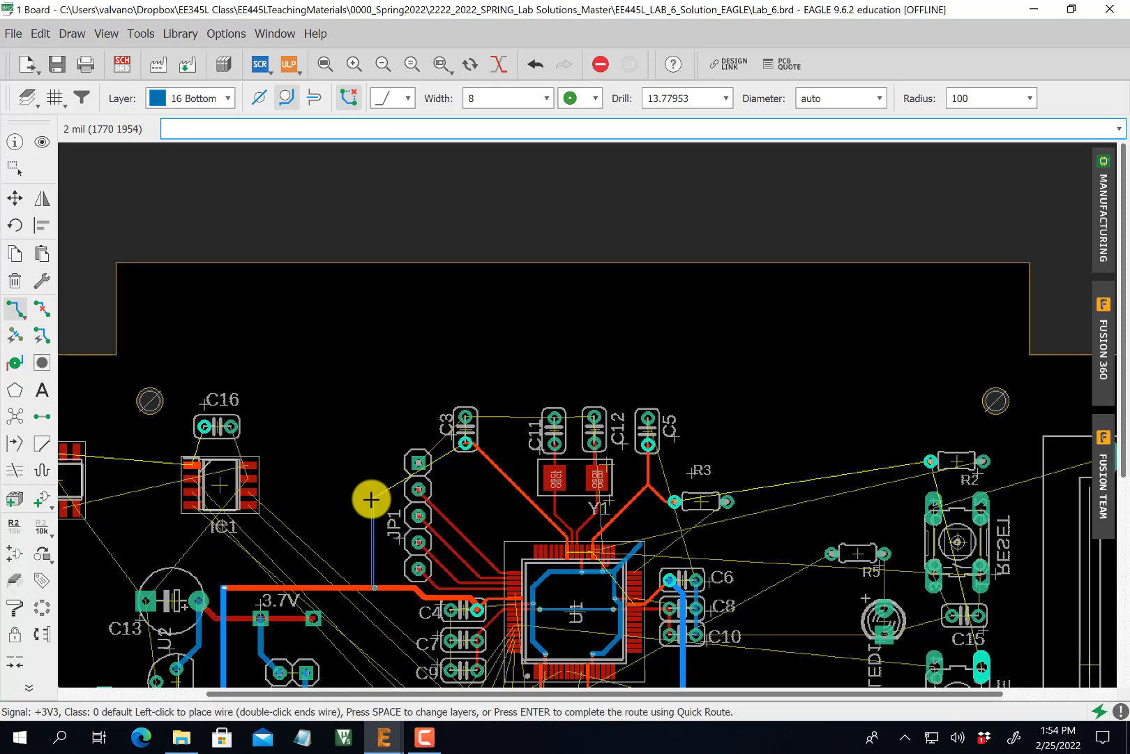
{"action": "key", "text": "Escape"}
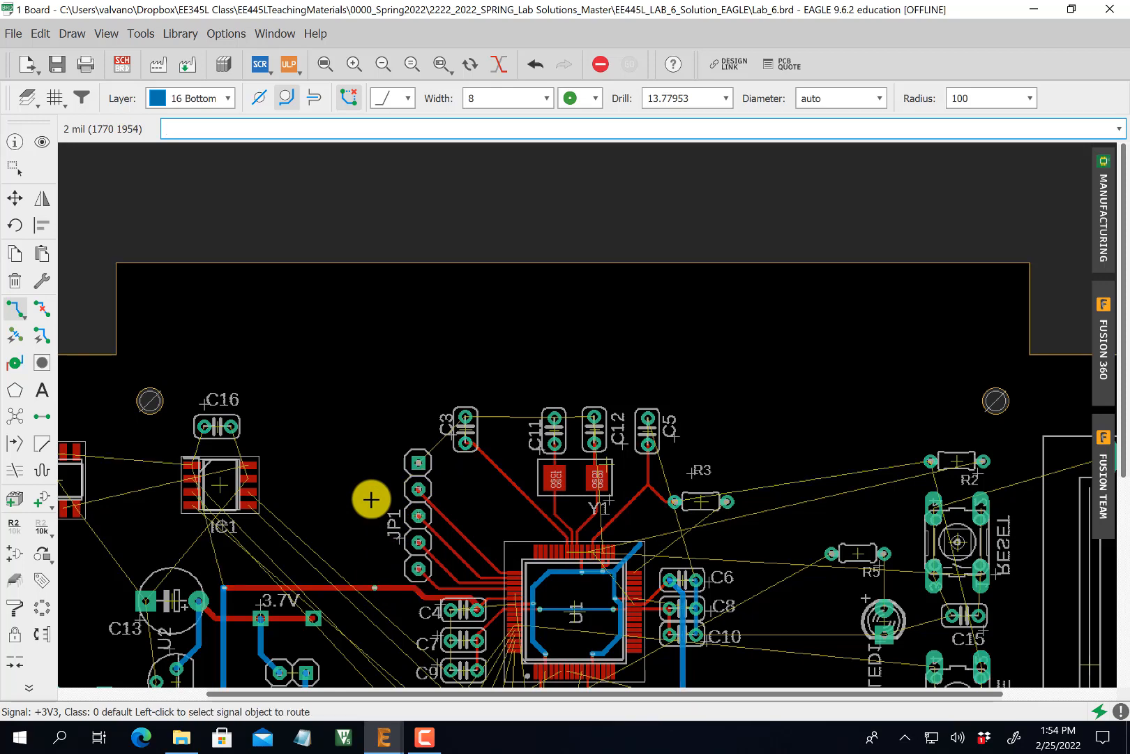
{"action": "key", "text": "ctrl+z"}
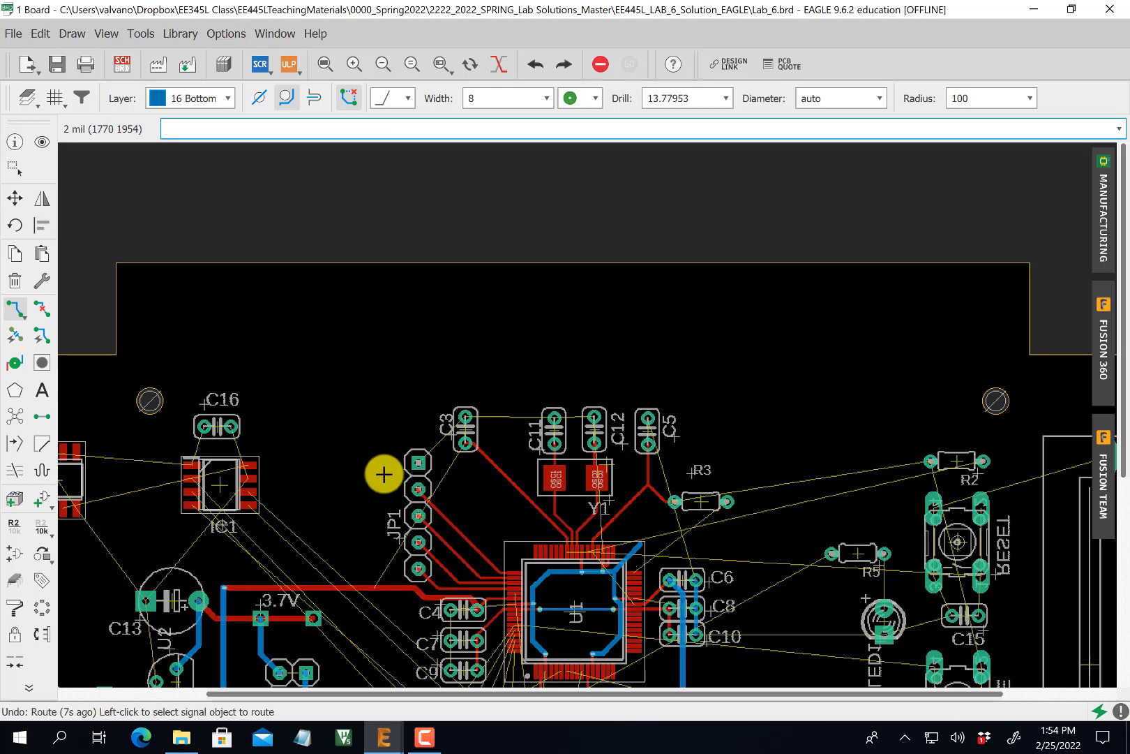
Route 20 mil +3V3 from the horizontal top trace feeding C4, up beside JP1 on 16 Bottom and across to C3's +3V3 pad on 1 Top
{"action": "left_click", "coordinate": [16, 312]}
{"action": "left_click", "coordinate": [544, 99]}
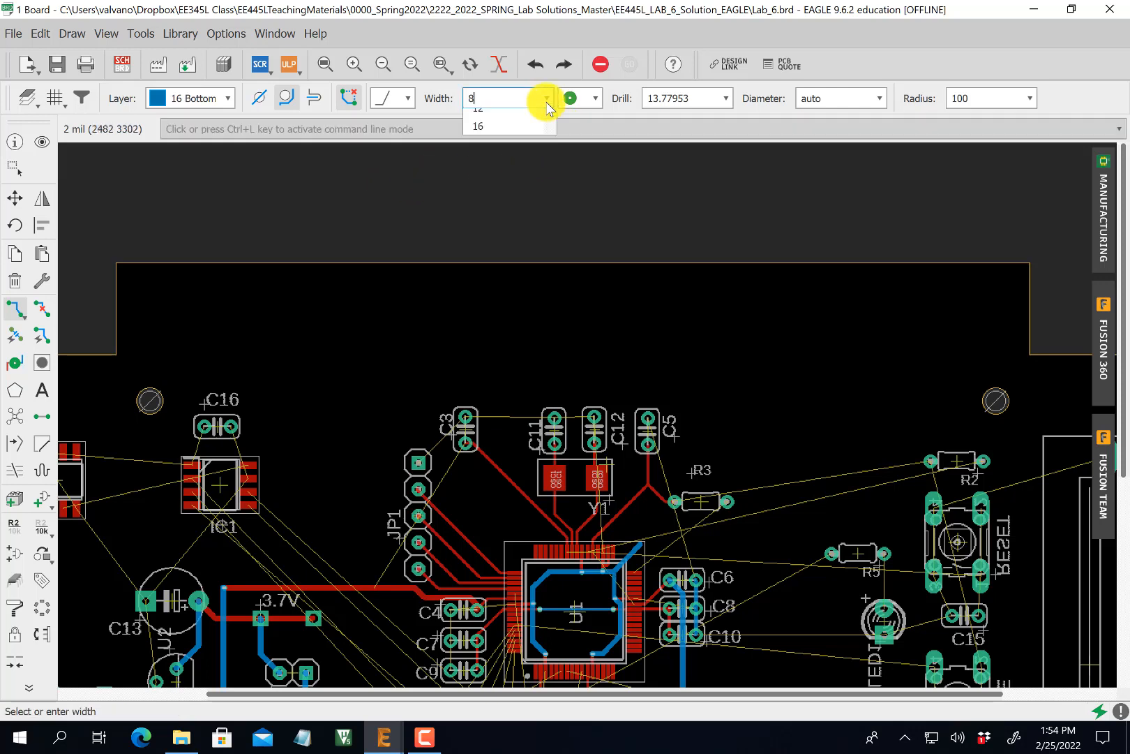
{"action": "scroll", "coordinate": [496, 255], "scroll_direction": "down", "scroll_amount": 2}
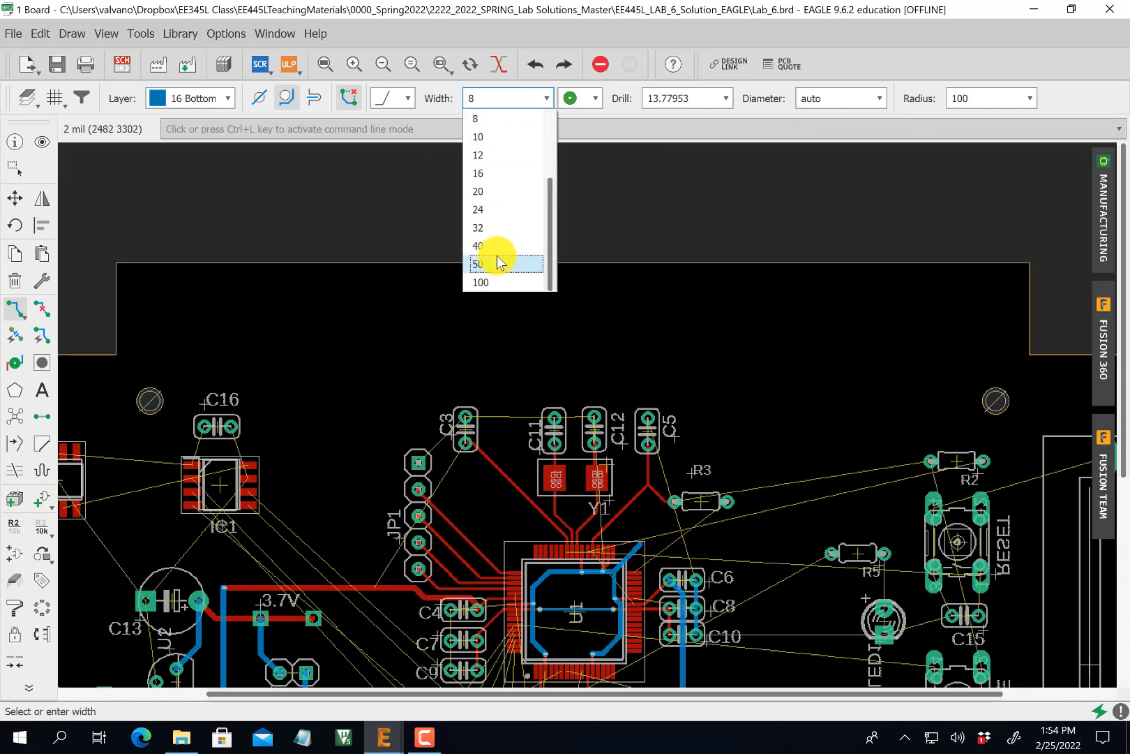
{"action": "left_click", "coordinate": [495, 192]}
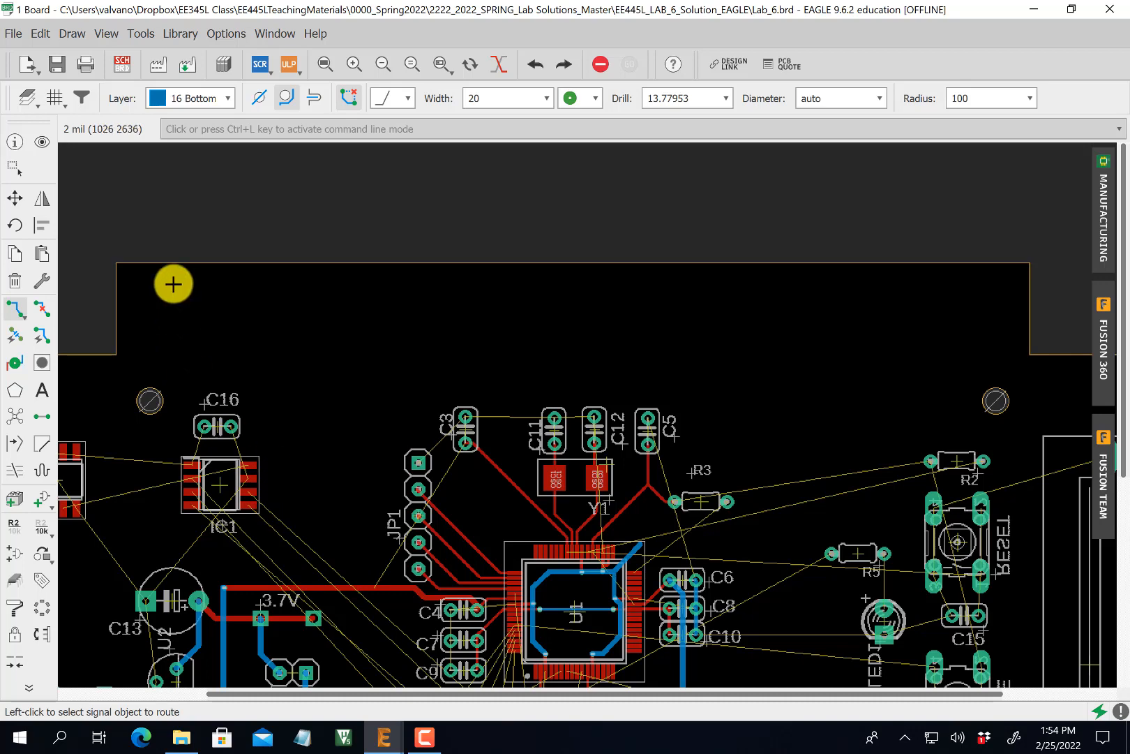
{"action": "left_click", "coordinate": [213, 98]}
{"action": "left_click", "coordinate": [207, 120]}
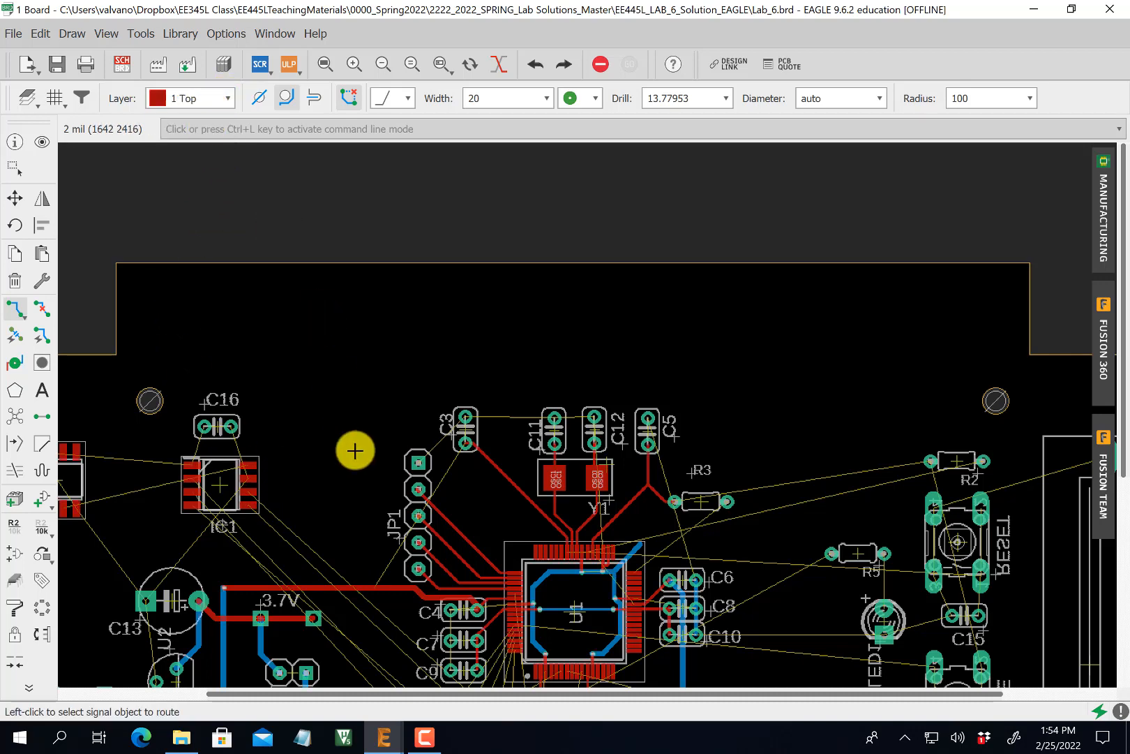
{"action": "left_click", "coordinate": [371, 587]}
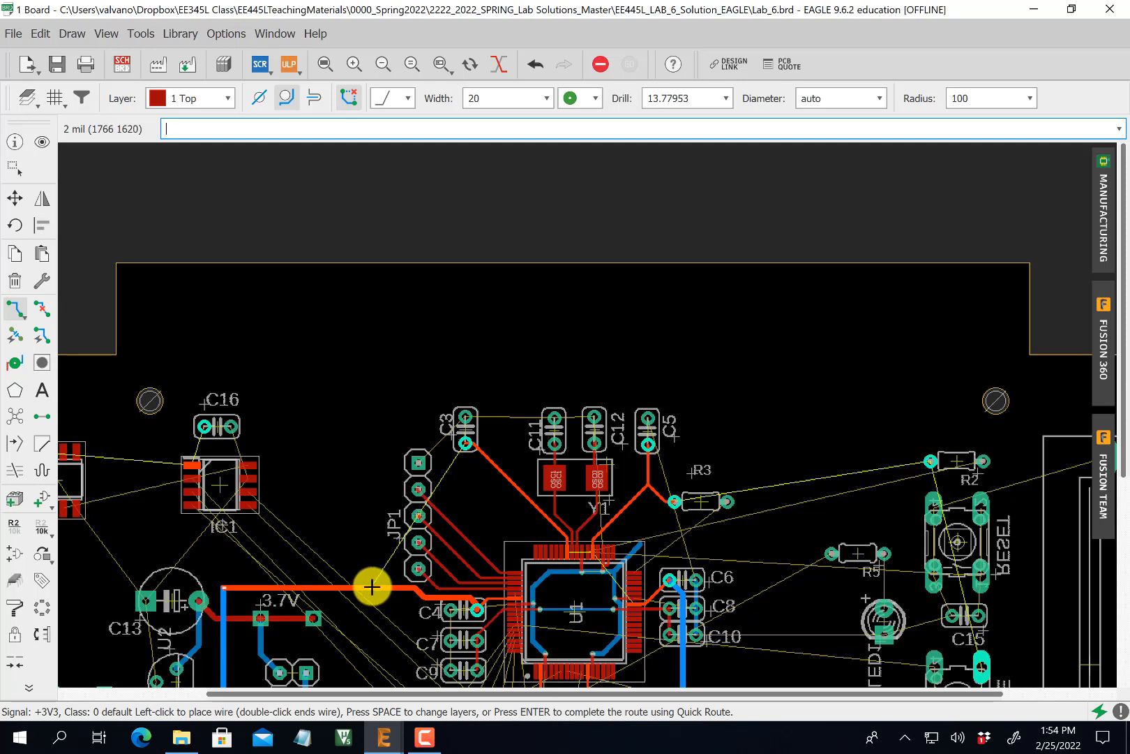
{"action": "key", "text": "space"}
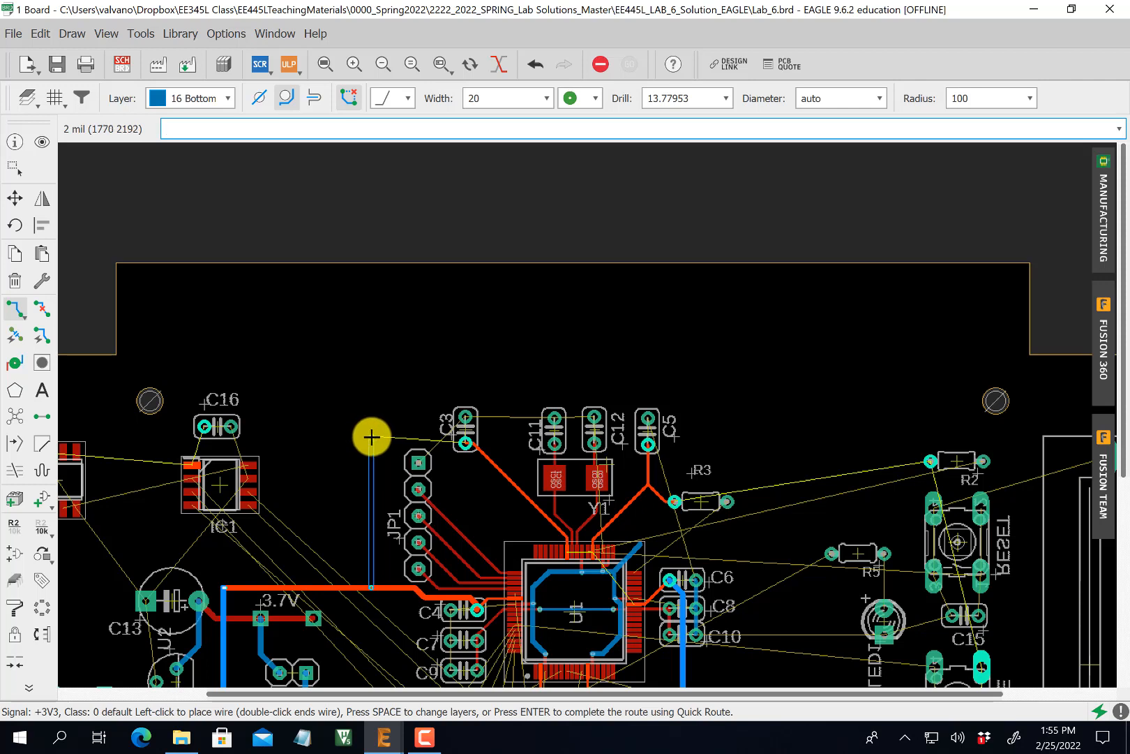
{"action": "key", "text": "space"}
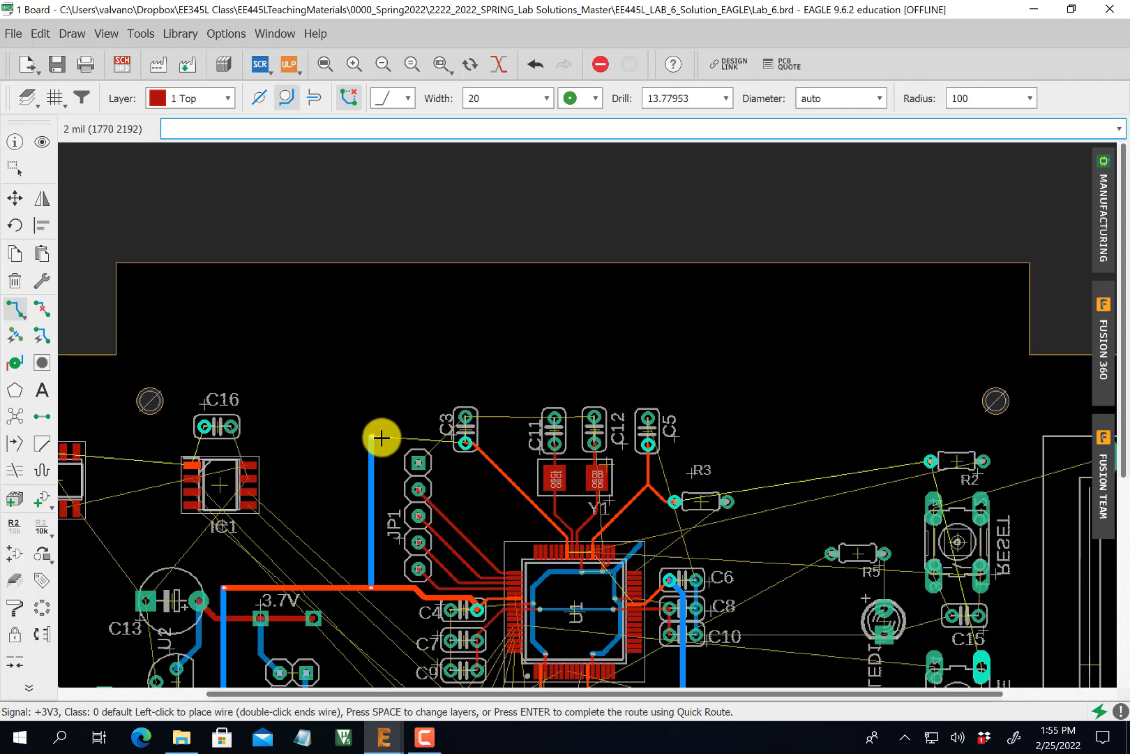
{"action": "left_click", "coordinate": [465, 443]}
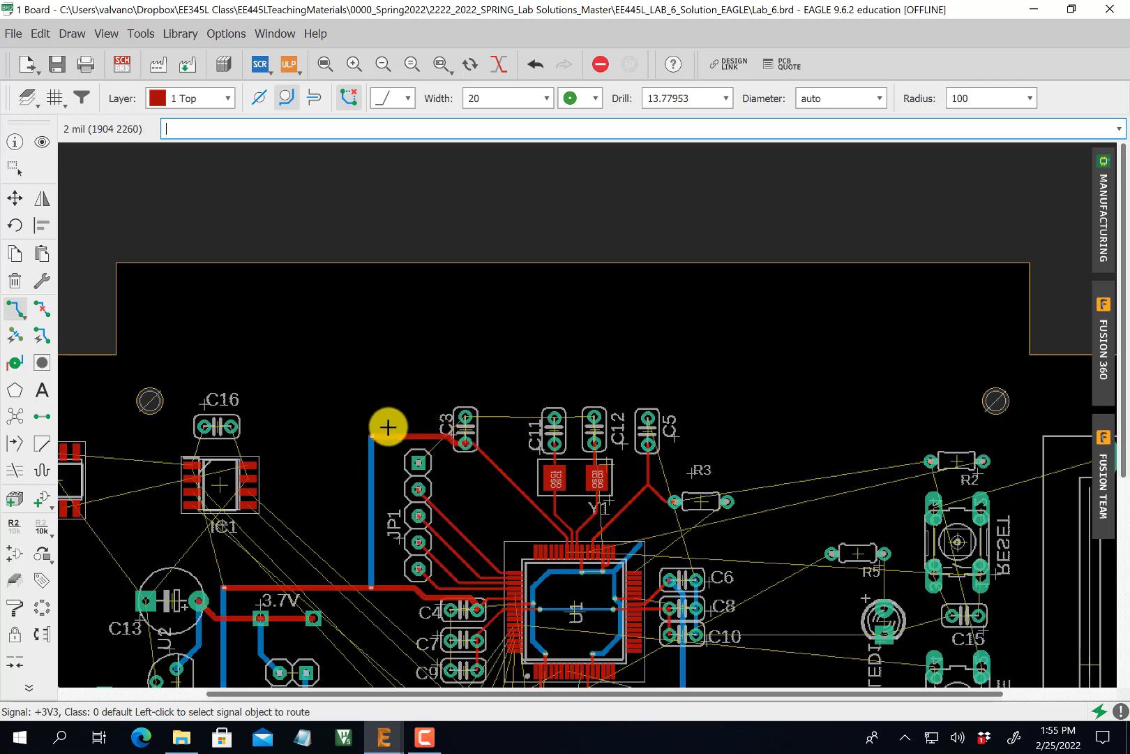
Route 20 mil +3V3 from C5 on 1 Top above C12 and C11, finishing on 16 Bottom diagonally to C3's +3V3 pad
{"action": "left_click", "coordinate": [649, 445]}
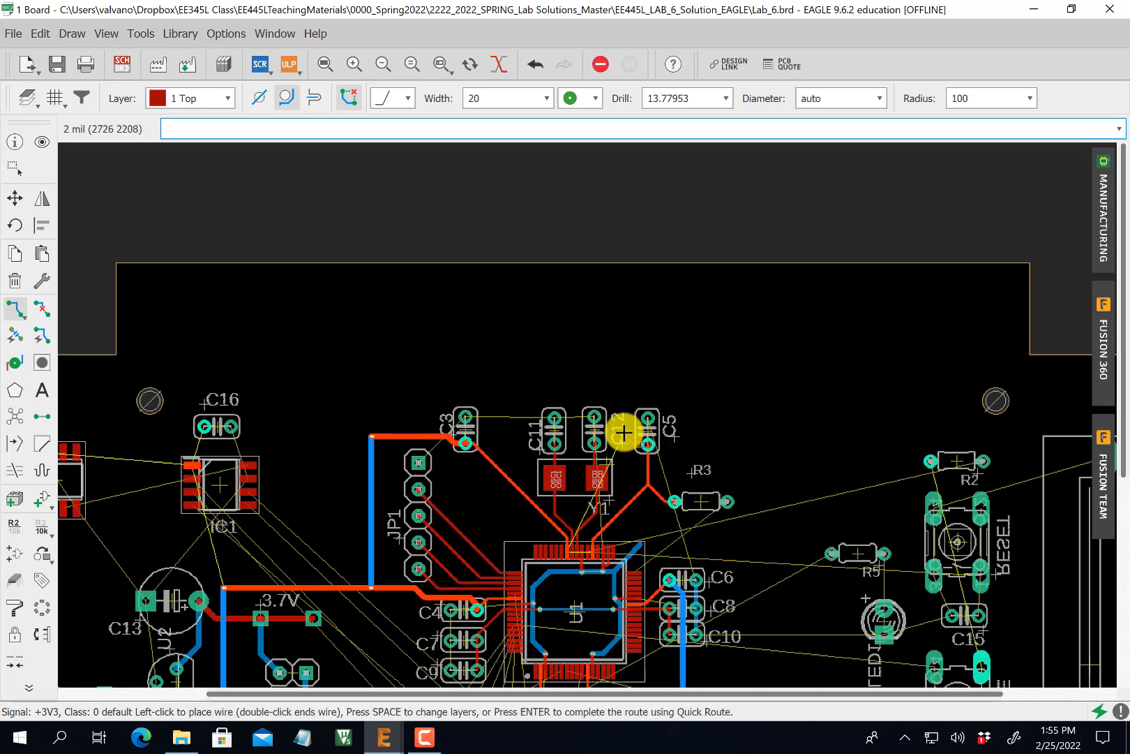
{"action": "left_click", "coordinate": [621, 397]}
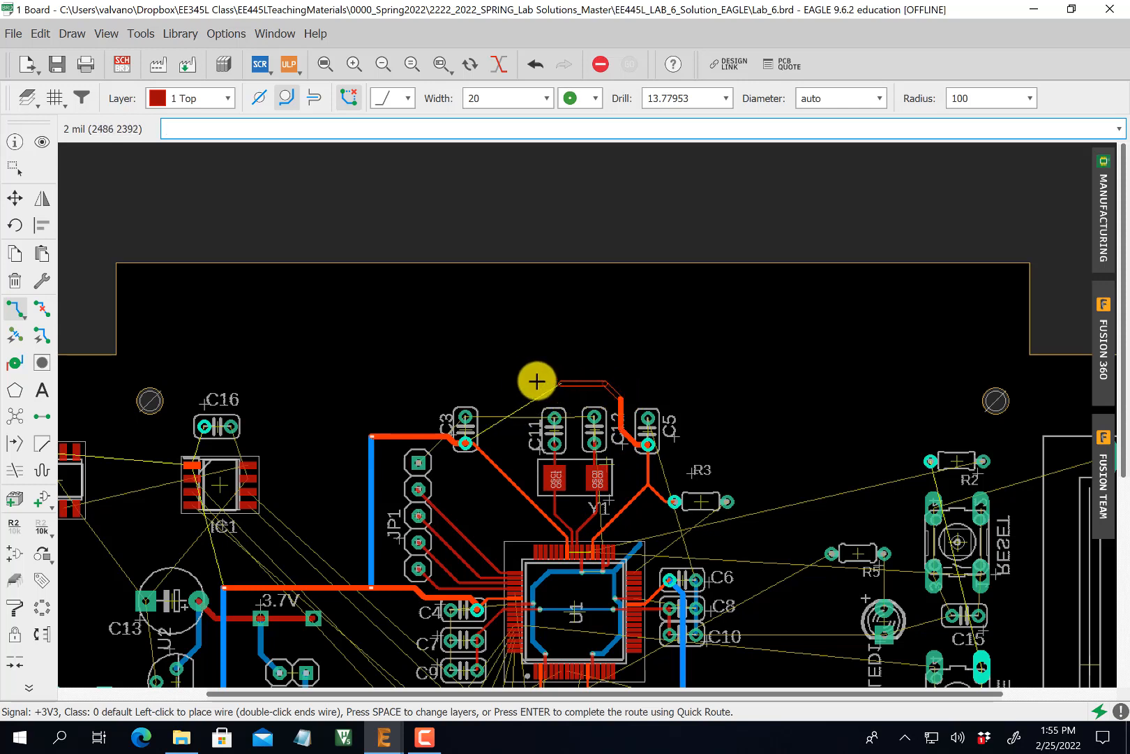
{"action": "left_click", "coordinate": [497, 400]}
{"action": "key", "text": "space"}
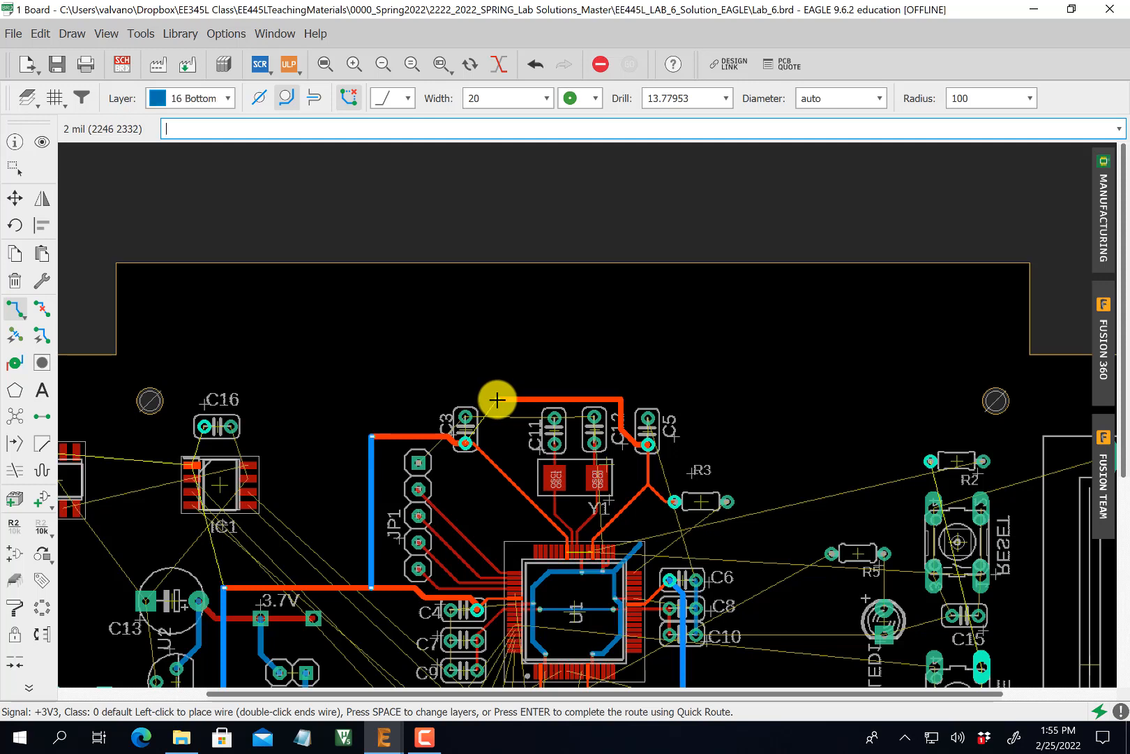
{"action": "left_click", "coordinate": [467, 445]}
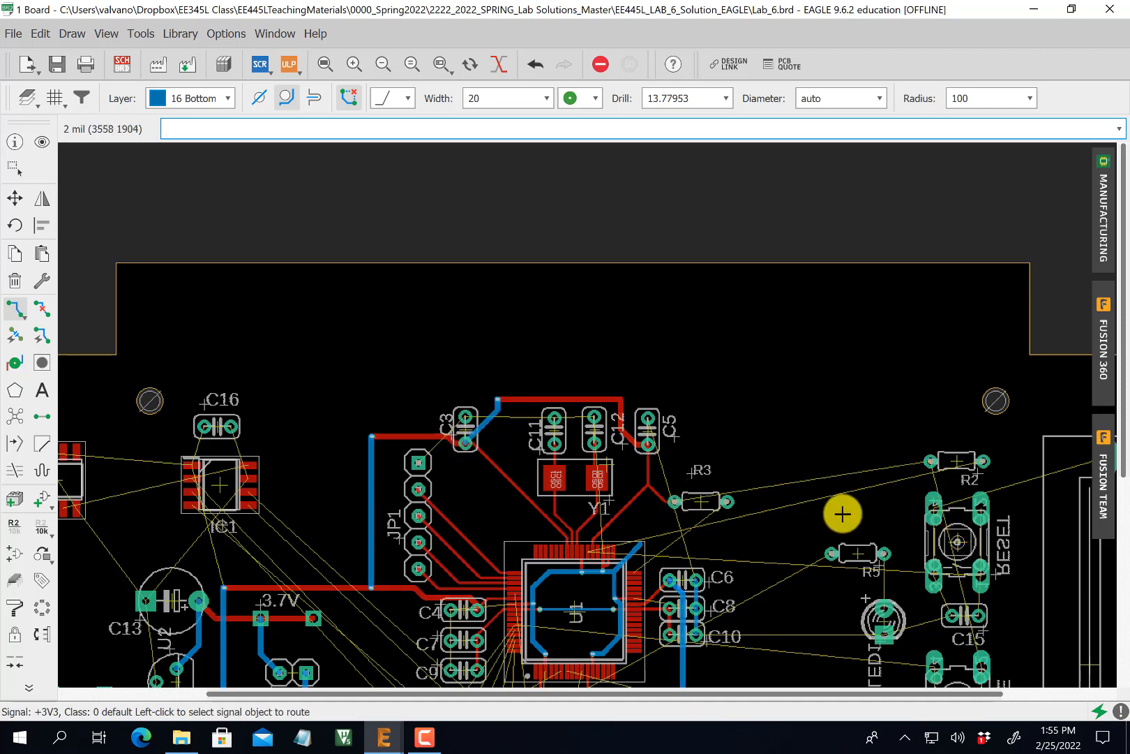
{"action": "scroll", "coordinate": [969, 493], "scroll_direction": "up", "scroll_amount": 3}
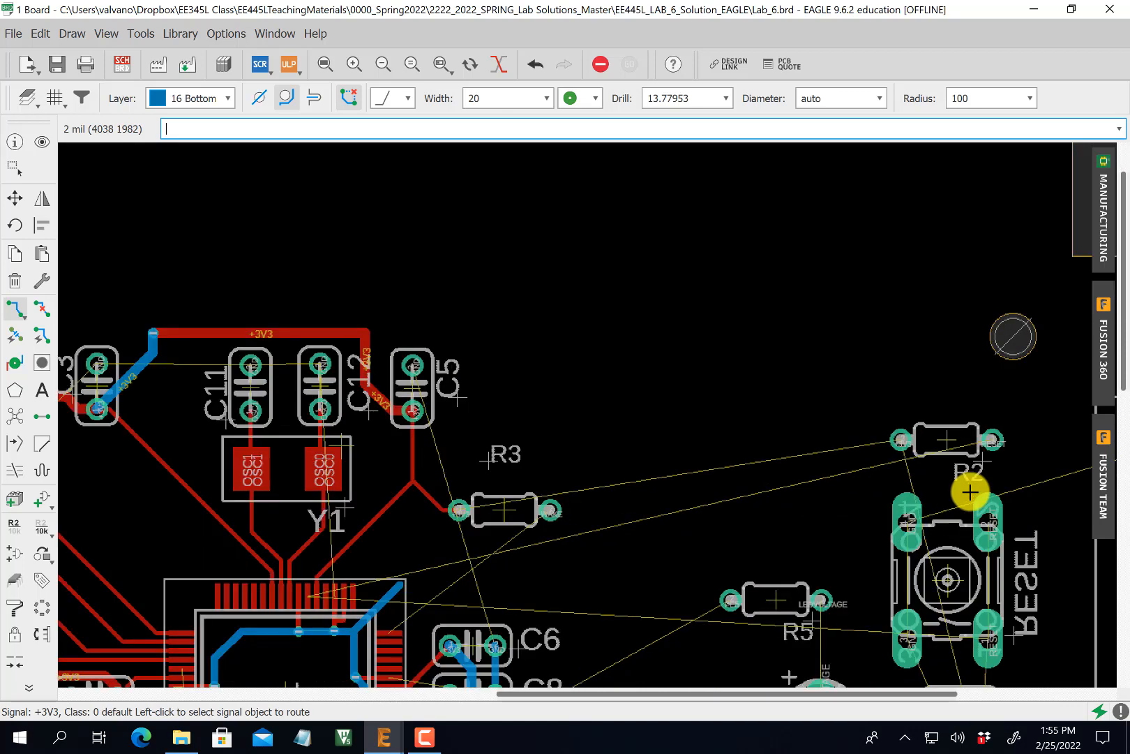
{"action": "scroll", "coordinate": [969, 493], "scroll_direction": "down", "scroll_amount": 3}
{"action": "scroll", "coordinate": [687, 602], "scroll_direction": "up", "scroll_amount": 3}
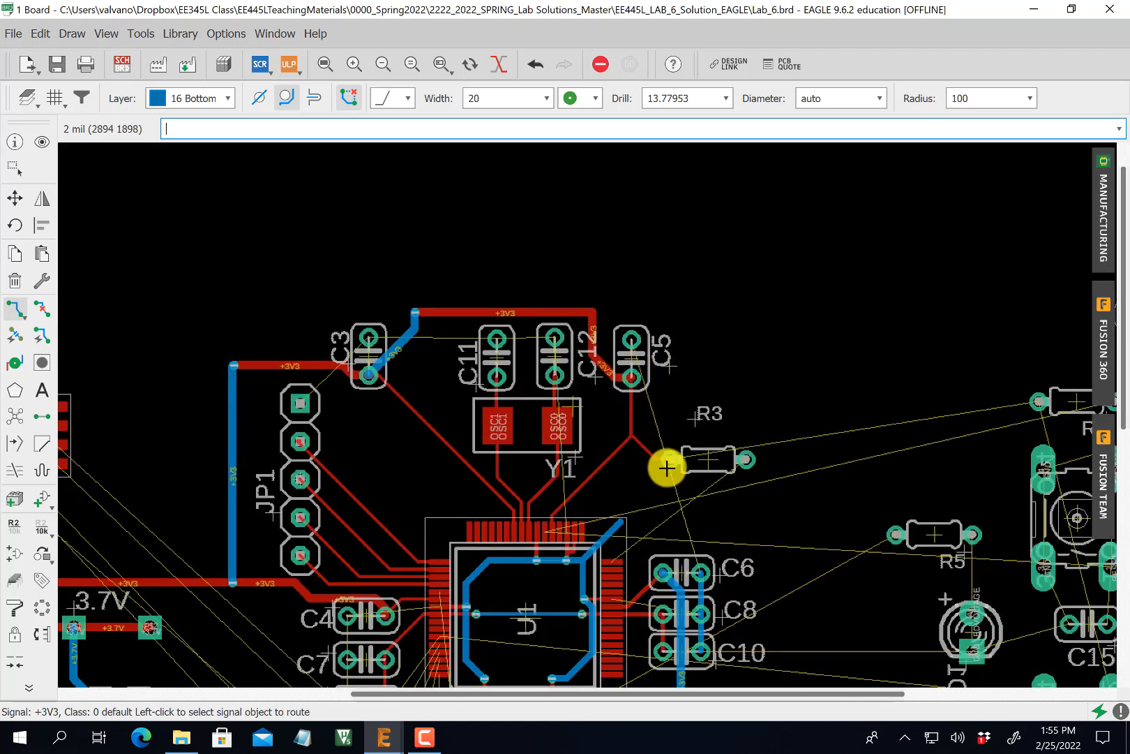
{"action": "scroll", "coordinate": [661, 575], "scroll_direction": "up", "scroll_amount": 3}
{"action": "middle_click", "coordinate": [660, 575]}
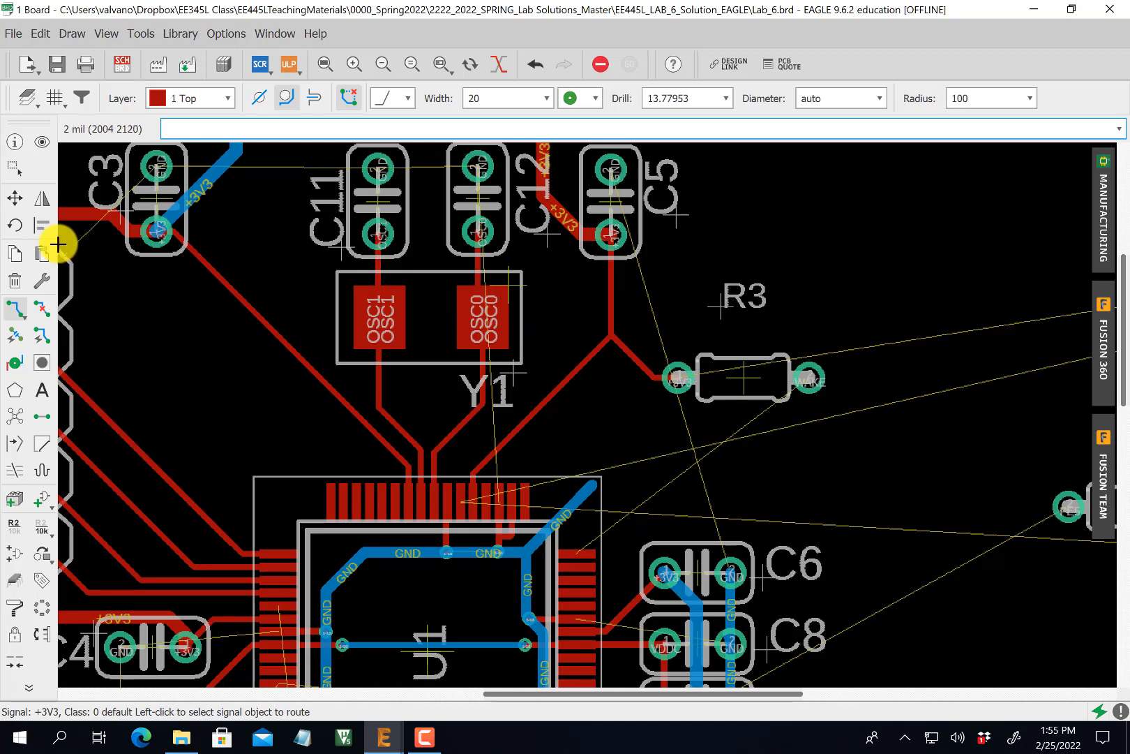
{"action": "left_click", "coordinate": [222, 101]}
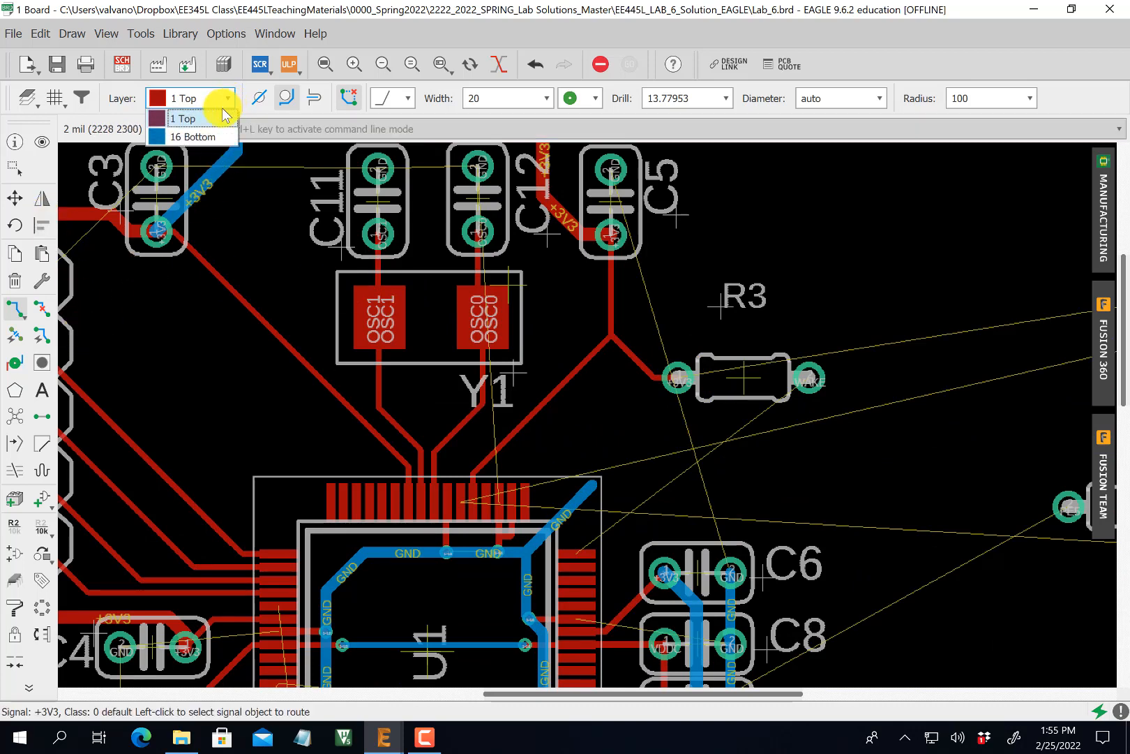
{"action": "left_click", "coordinate": [206, 135]}
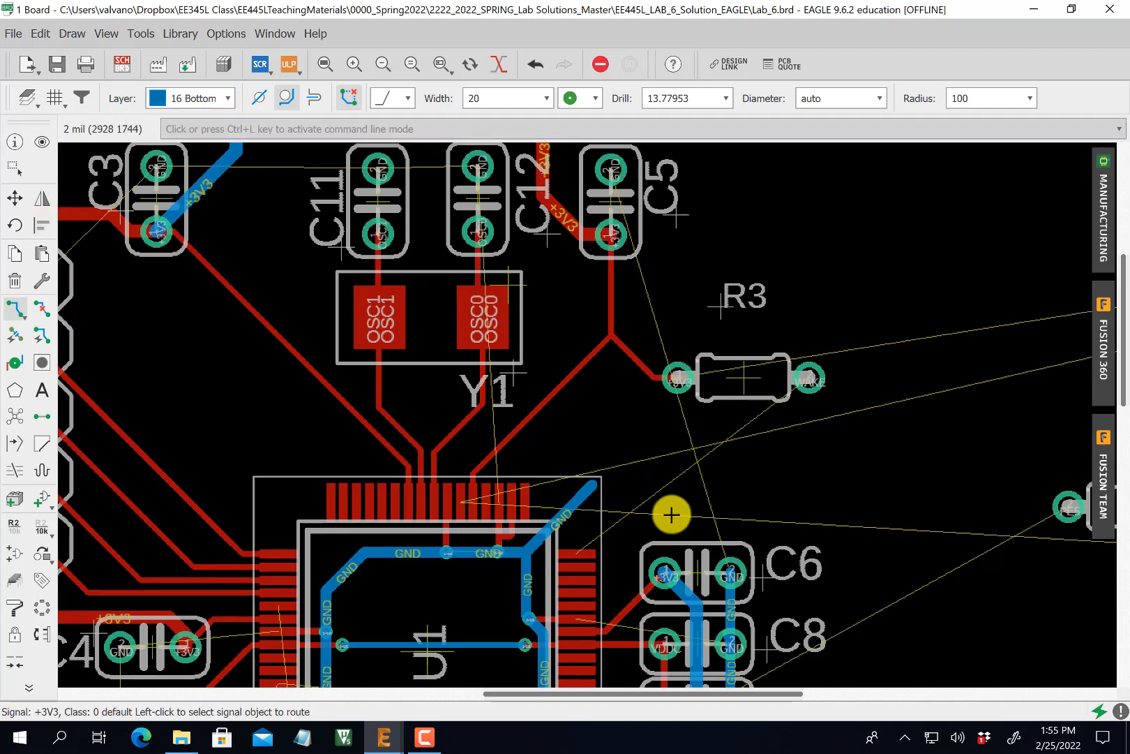
{"action": "left_click", "coordinate": [664, 575]}
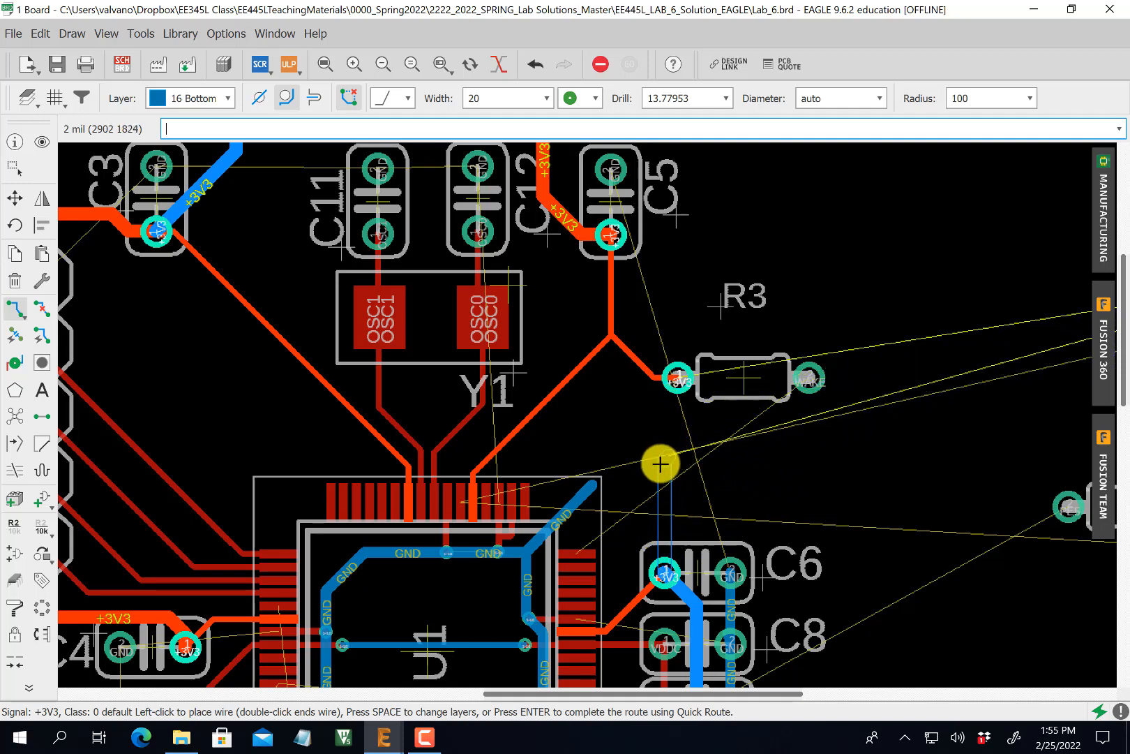
{"action": "scroll", "coordinate": [664, 471], "scroll_direction": "down", "scroll_amount": 3}
{"action": "scroll", "coordinate": [667, 472], "scroll_direction": "down", "scroll_amount": 3}
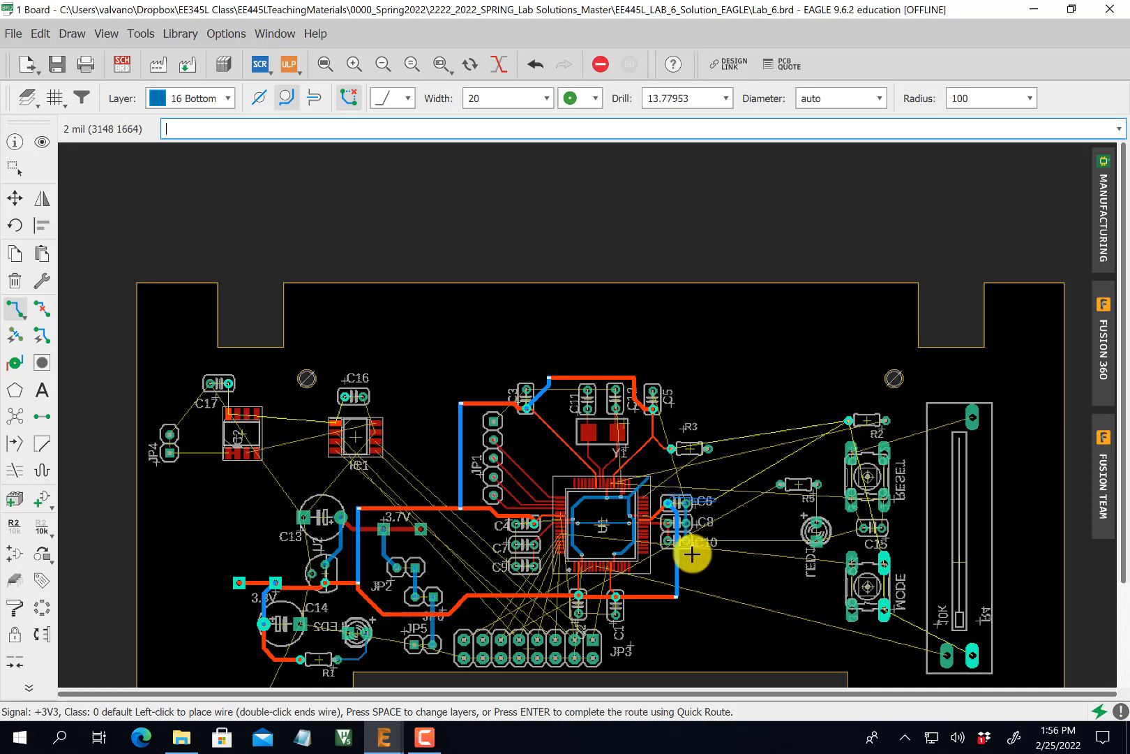
{"action": "key", "text": "Escape"}
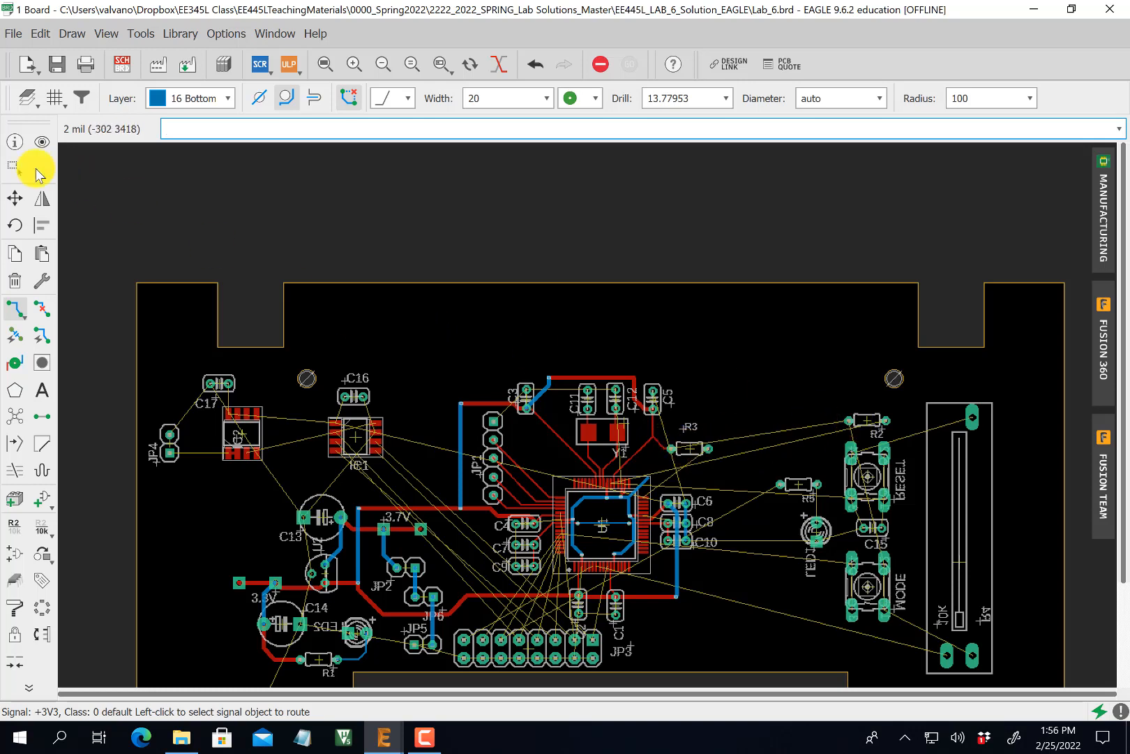
Route +3V3 on 1 Top with an 8 mil wire from R3's +3V3 pad to R2's +3V3 pad
{"action": "left_click", "coordinate": [231, 98]}
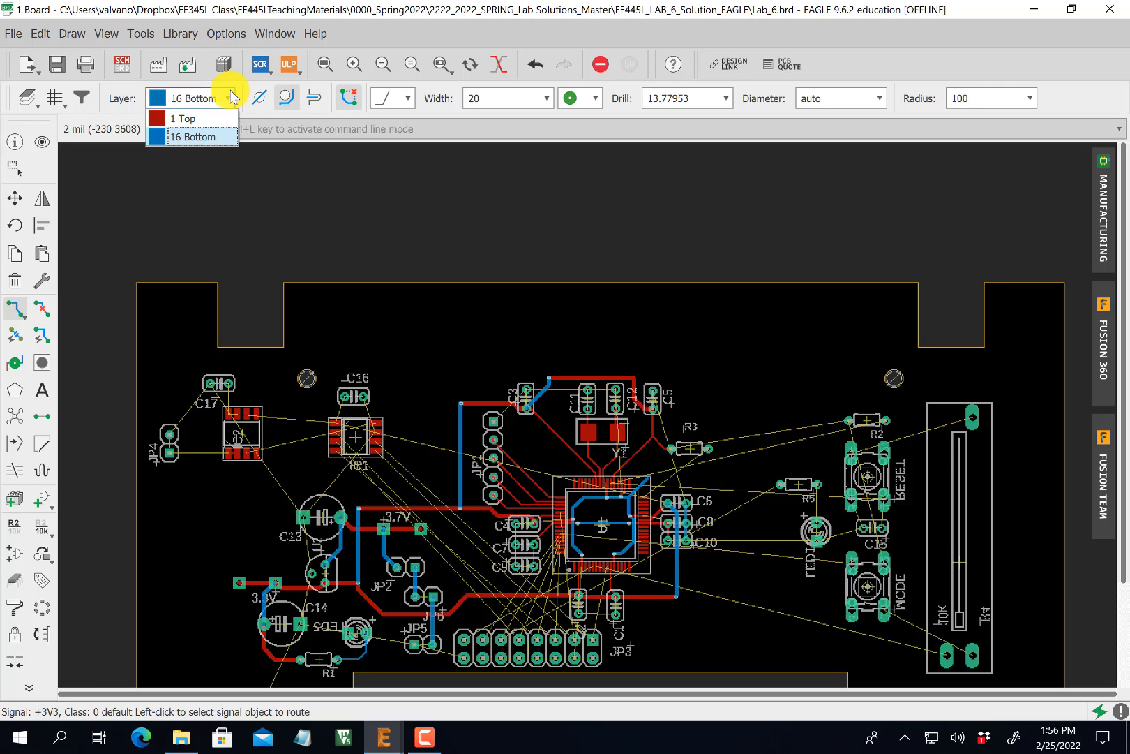
{"action": "left_click", "coordinate": [202, 119]}
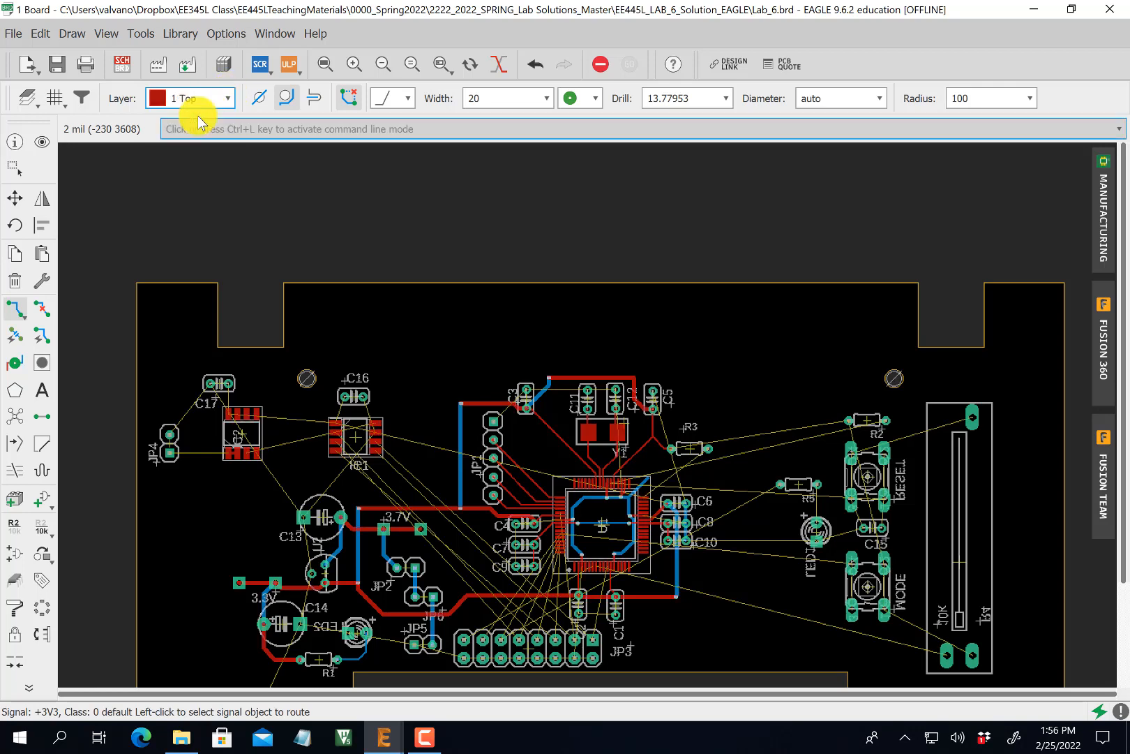
{"action": "left_click", "coordinate": [548, 99]}
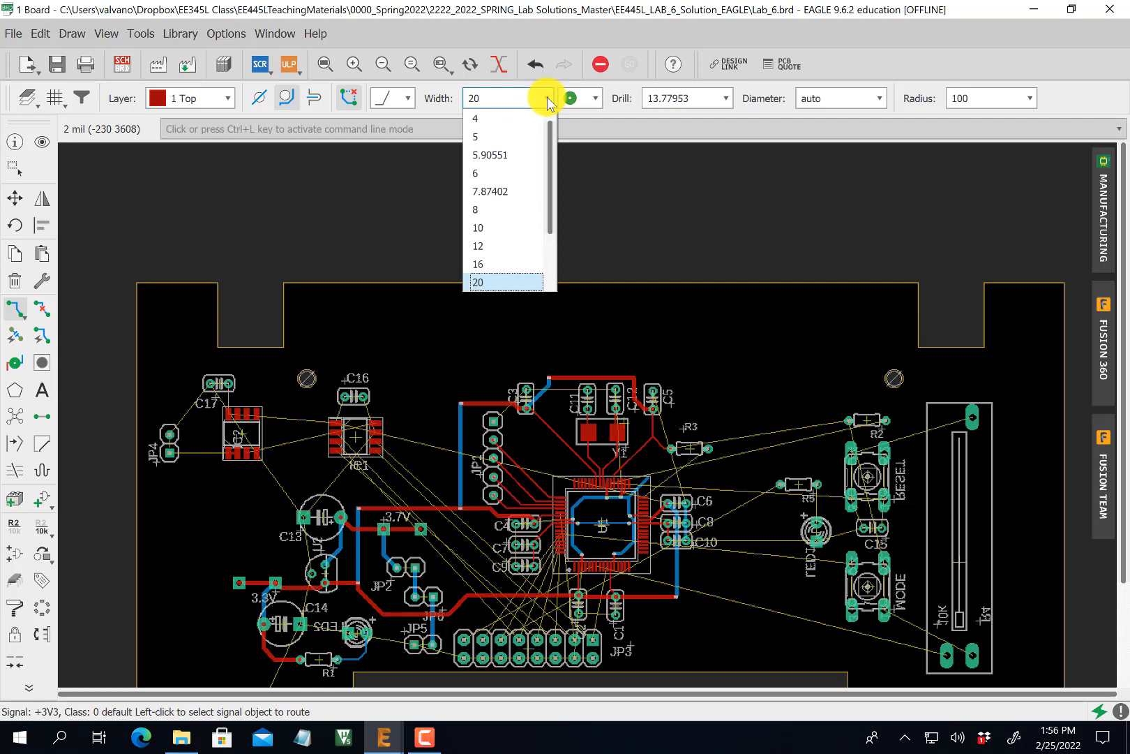
{"action": "left_click", "coordinate": [488, 209]}
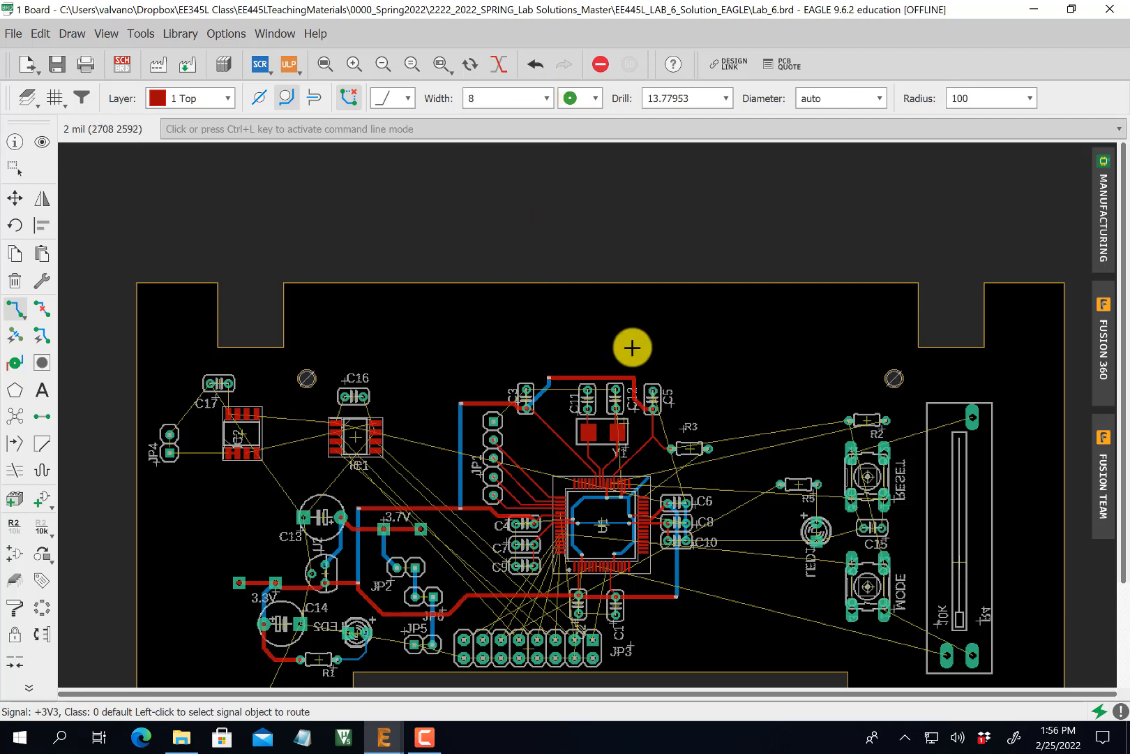
{"action": "left_click", "coordinate": [670, 450]}
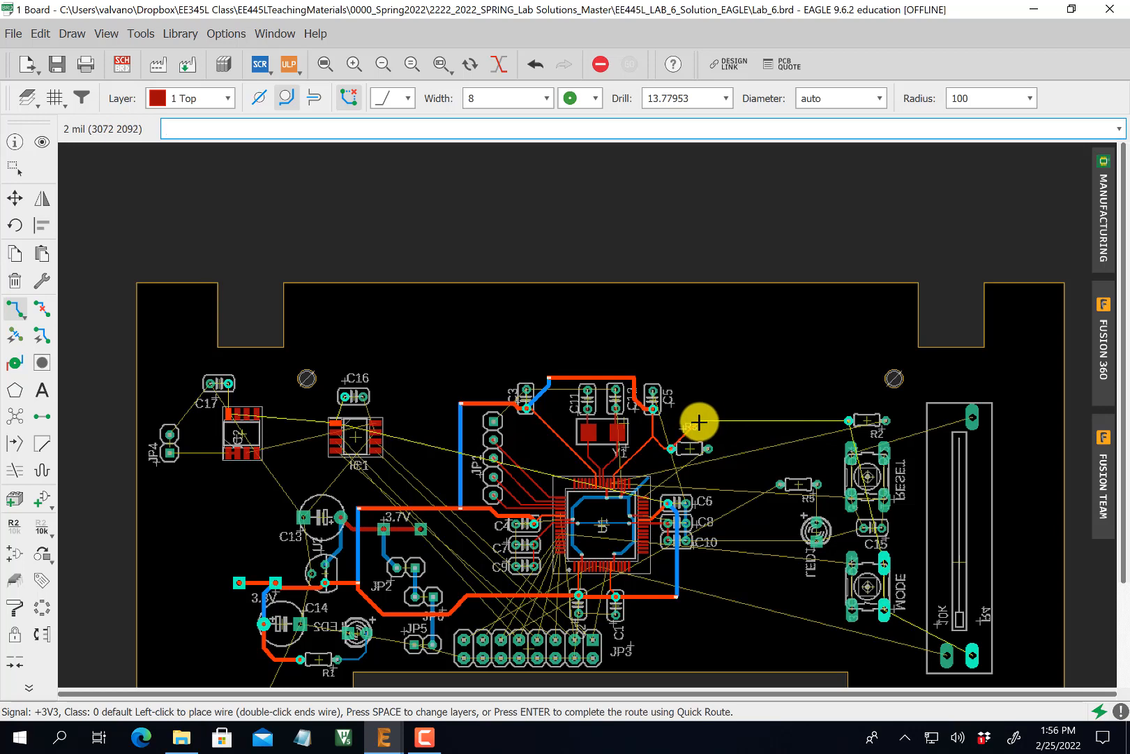
{"action": "left_click", "coordinate": [849, 422]}
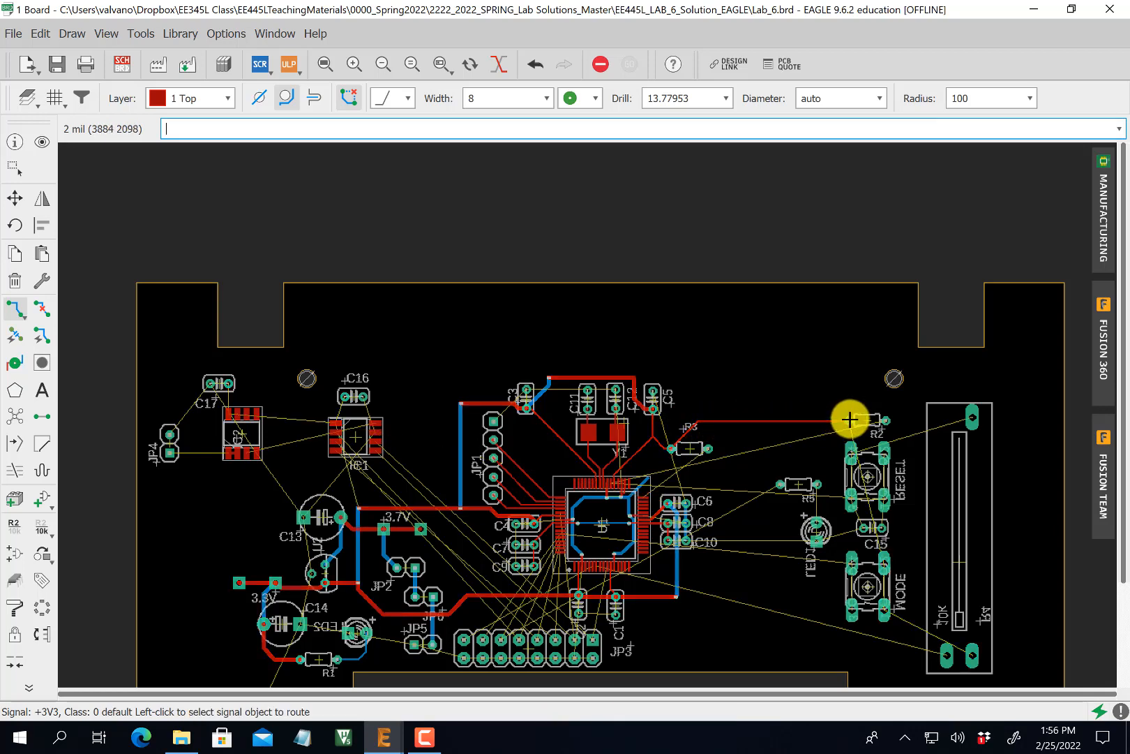
Route 8 mil +3V3 on 16 Bottom from R2 down through the RESET switch to the MODE switch's upper +3V3 pad and on to its lower one
{"action": "scroll", "coordinate": [879, 552], "scroll_direction": "up", "scroll_amount": 3}
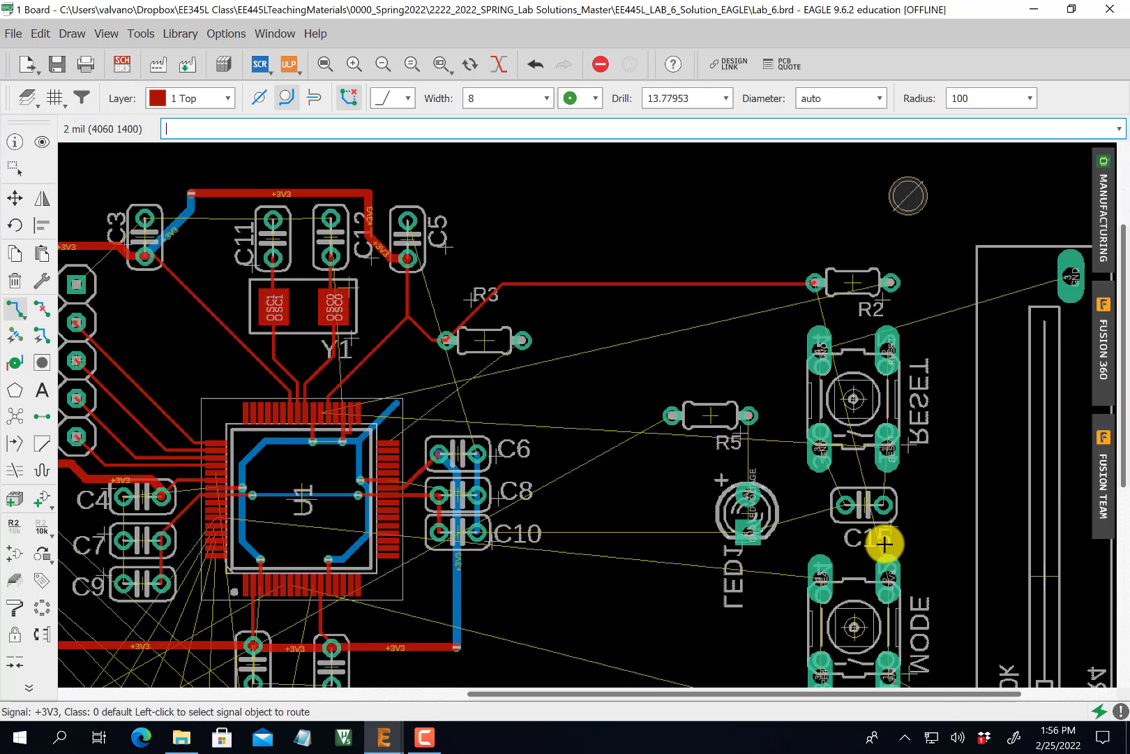
{"action": "scroll", "coordinate": [921, 607], "scroll_direction": "down", "scroll_amount": 2}
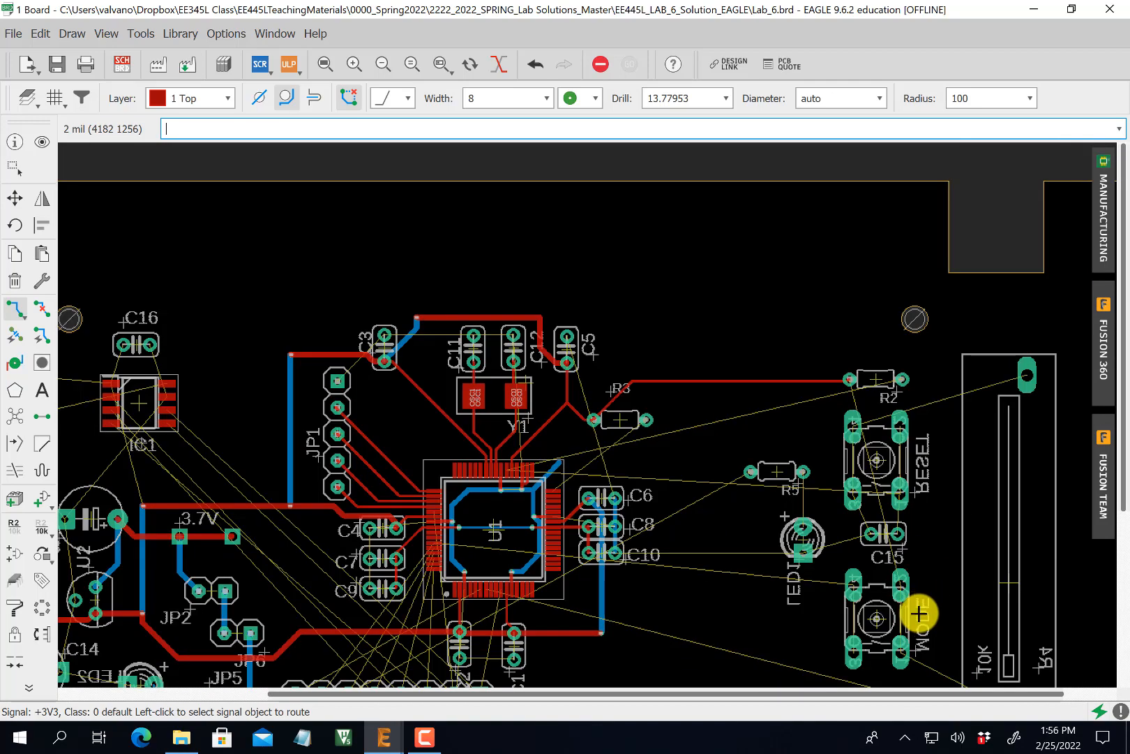
{"action": "scroll", "coordinate": [894, 663], "scroll_direction": "up", "scroll_amount": 5}
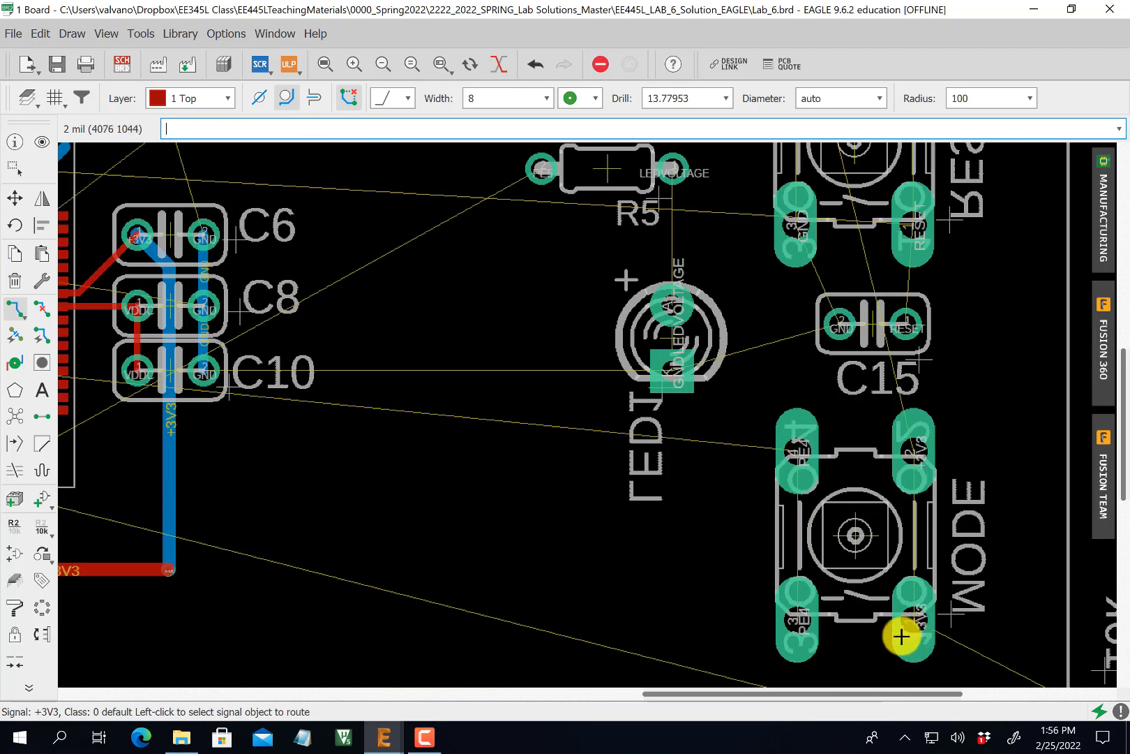
{"action": "scroll", "coordinate": [927, 601], "scroll_direction": "down", "scroll_amount": 2}
{"action": "scroll", "coordinate": [928, 595], "scroll_direction": "down", "scroll_amount": 1}
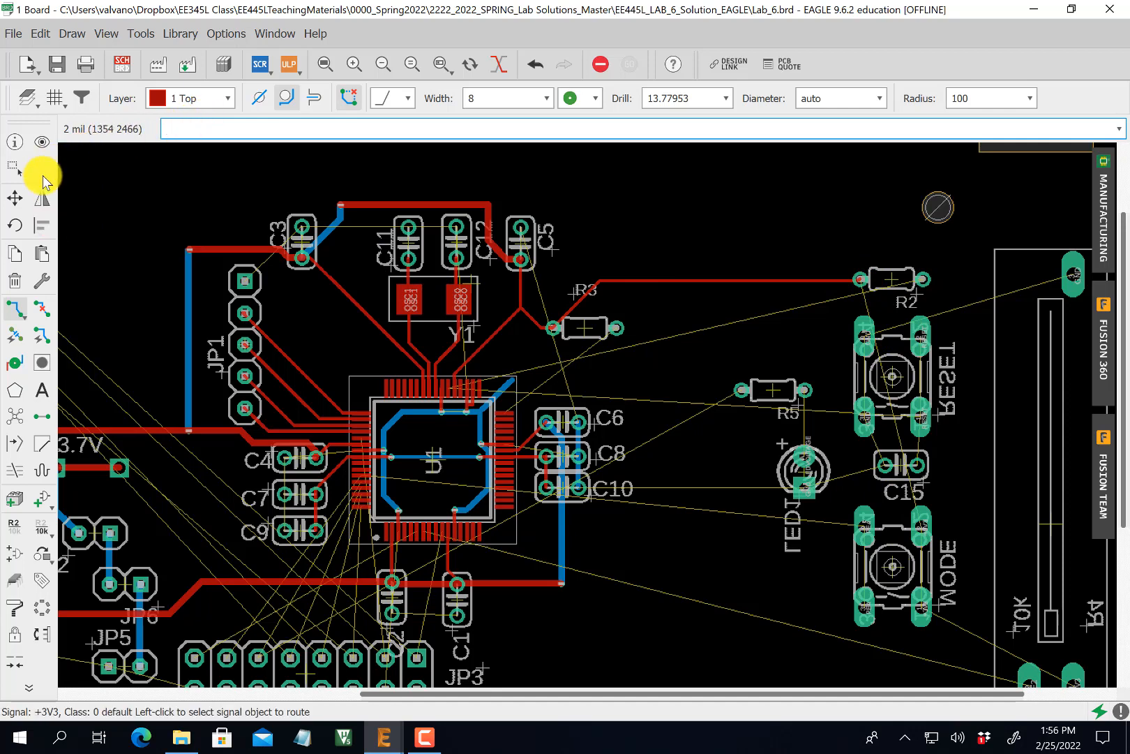
{"action": "left_click", "coordinate": [228, 99]}
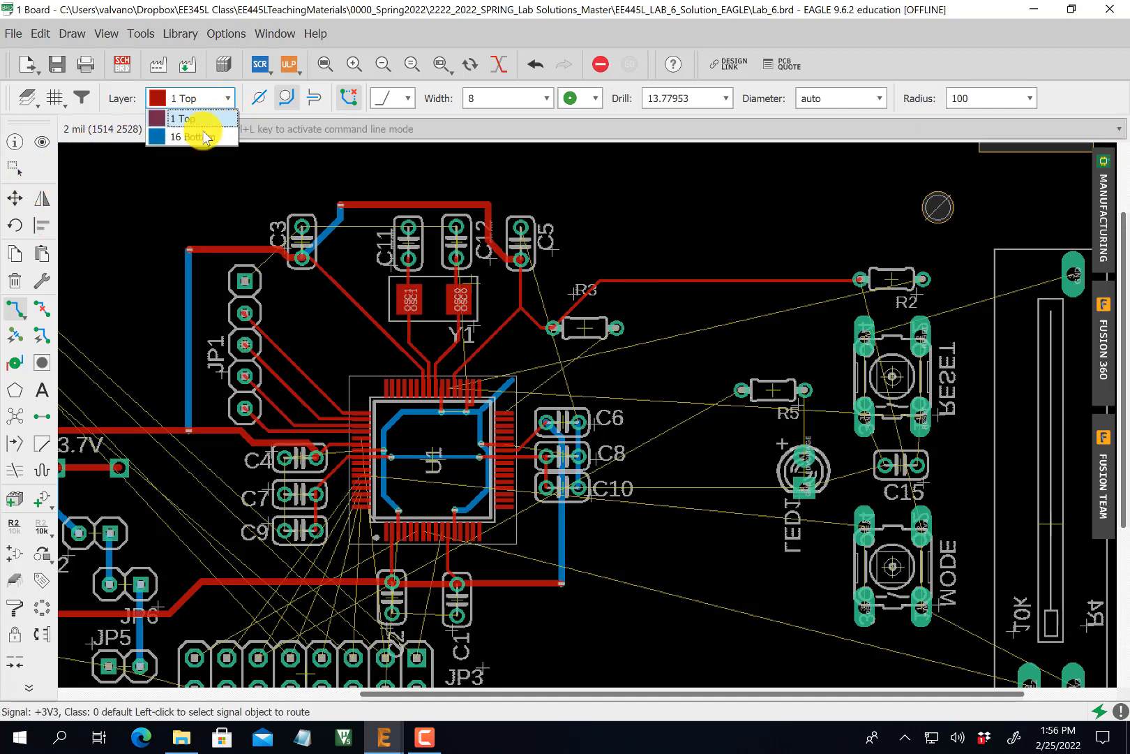
{"action": "left_click", "coordinate": [162, 136]}
{"action": "left_click", "coordinate": [866, 280]}
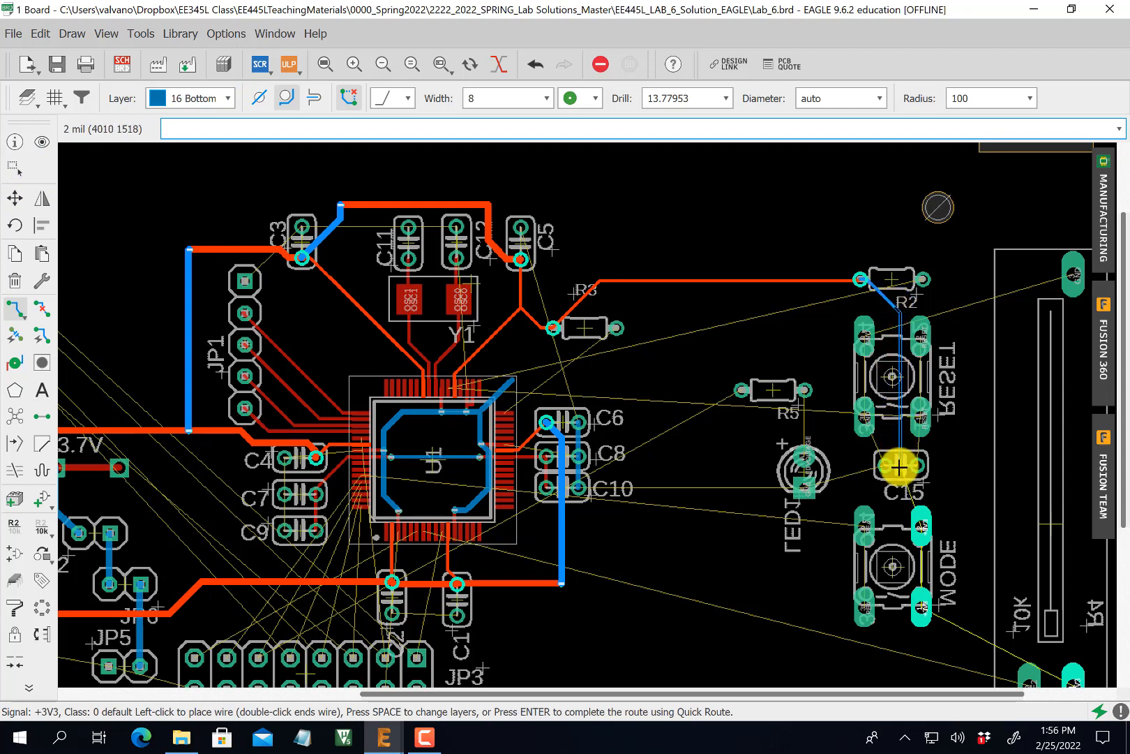
{"action": "left_click", "coordinate": [922, 527]}
{"action": "left_click", "coordinate": [921, 526]}
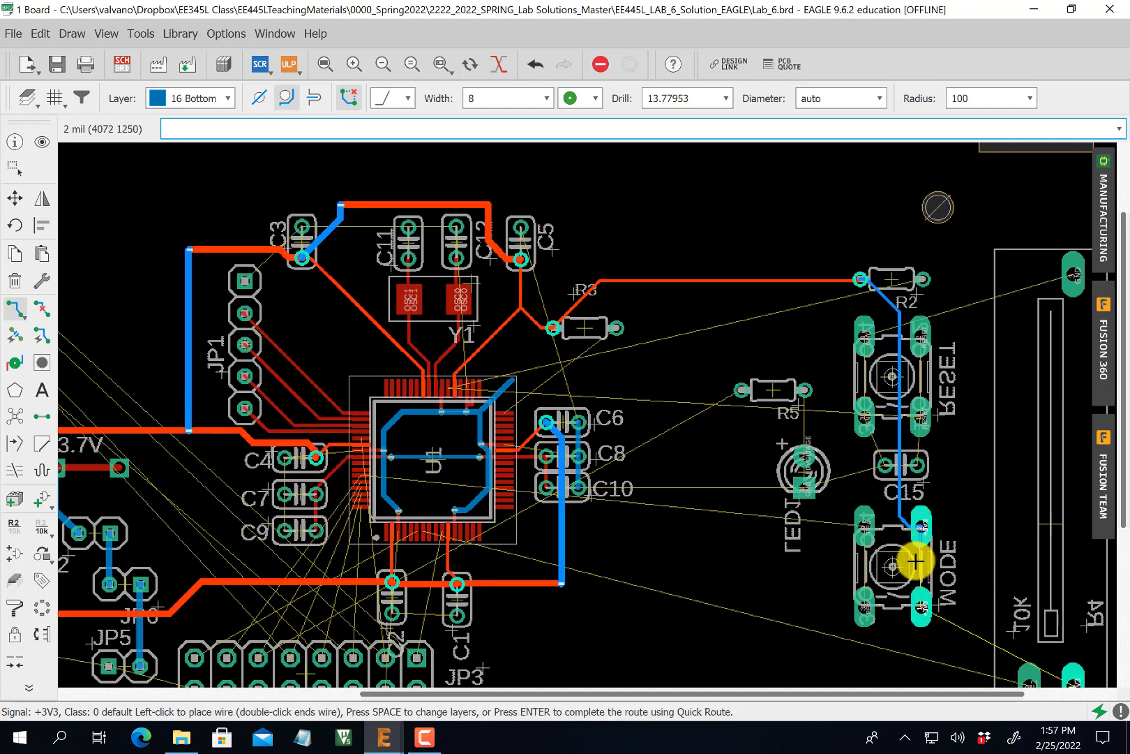
{"action": "left_click", "coordinate": [921, 606]}
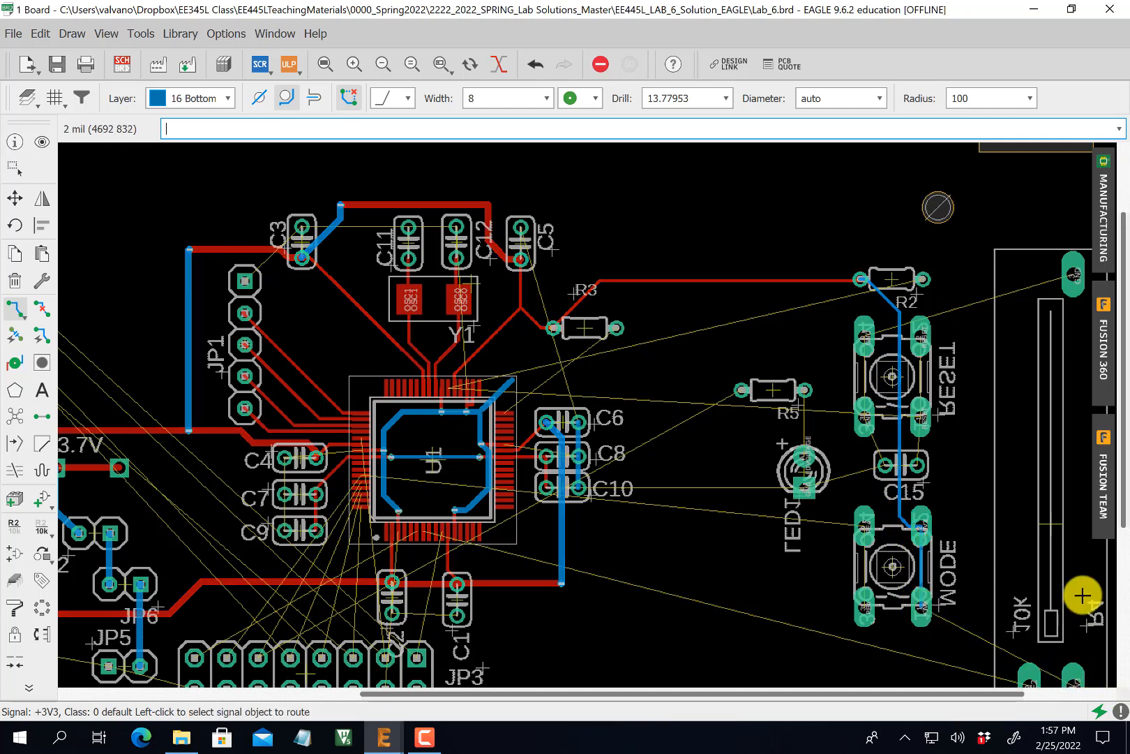
{"action": "left_click_drag", "start_coordinate": [1125, 503], "coordinate": [1113, 565]}
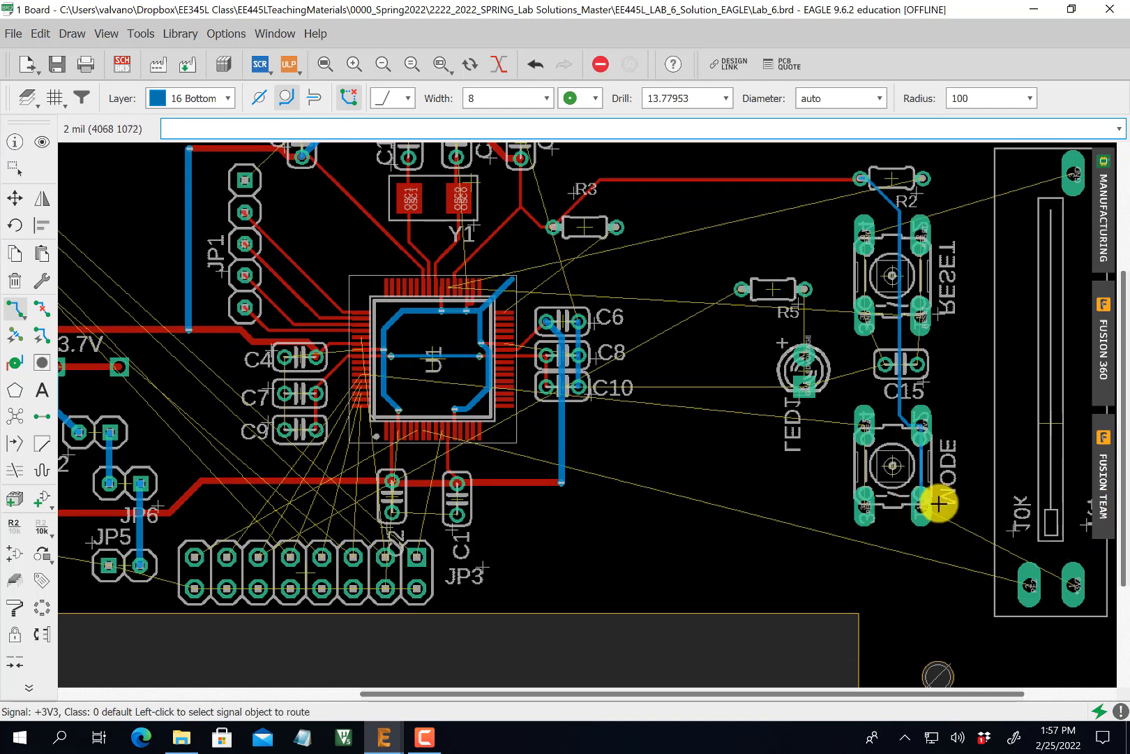
Route 8 mil +3V3 on 1 Top from the MODE switch's lower +3V3 pad to the slide potentiometer R4's lower +3V3 pad
{"action": "left_click", "coordinate": [225, 97]}
{"action": "left_click", "coordinate": [184, 121]}
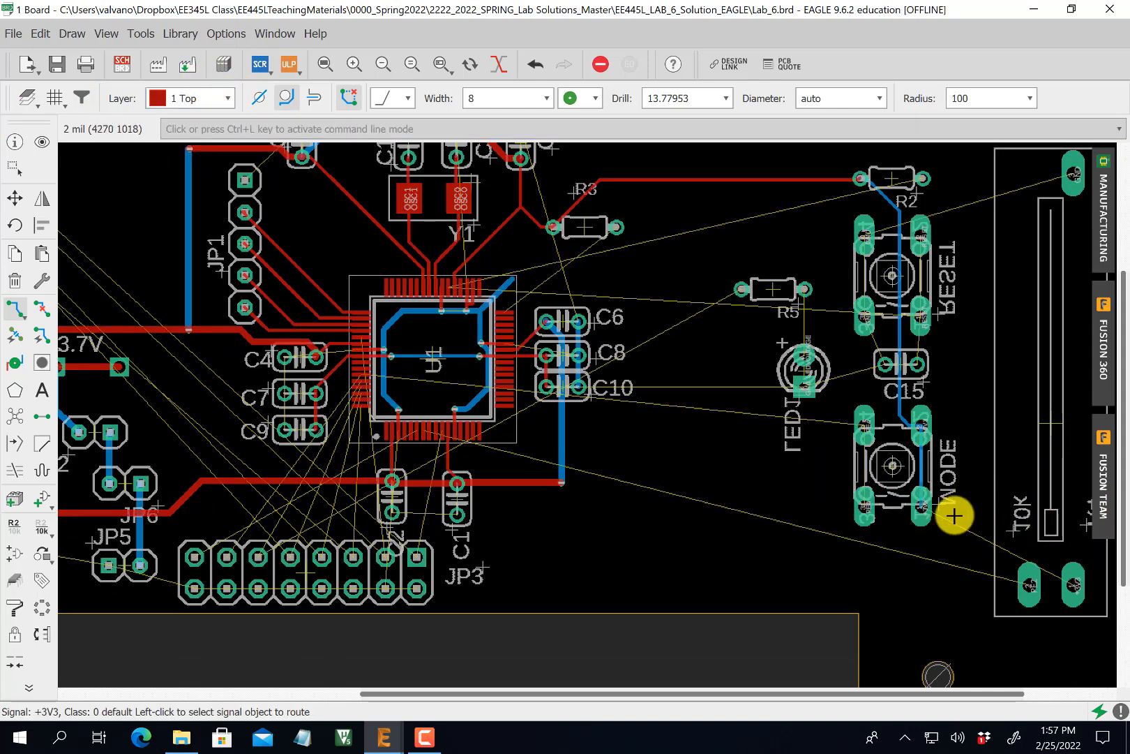
{"action": "left_click", "coordinate": [924, 508]}
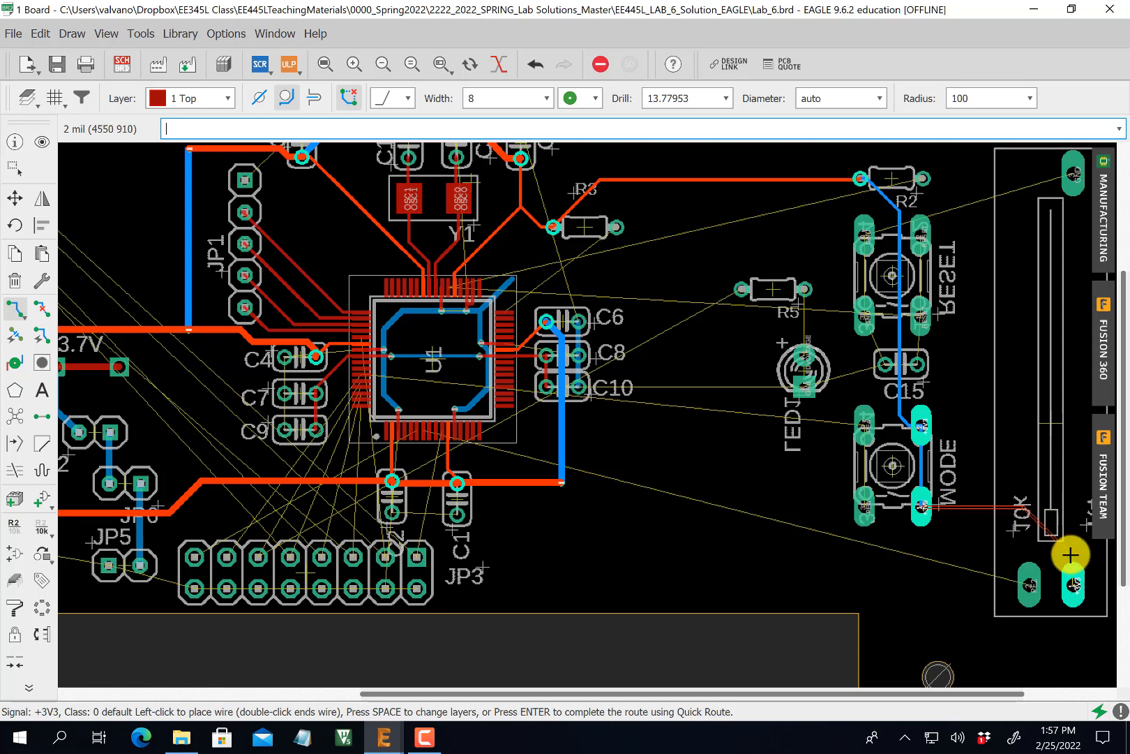
{"action": "left_click", "coordinate": [1074, 589]}
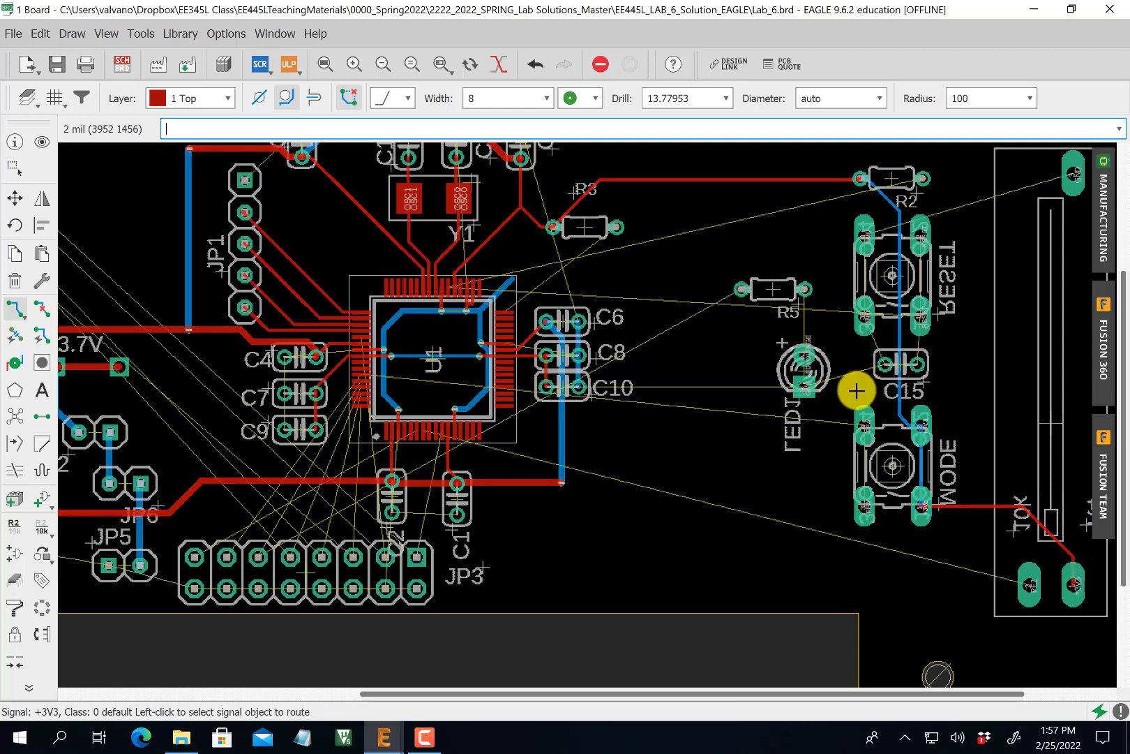
Examine the unrouted connections around the LED beside R5, C15 and U1, and the +3V3 routing across the whole board
{"action": "scroll", "coordinate": [772, 377], "scroll_direction": "up", "scroll_amount": 3}
{"action": "scroll", "coordinate": [772, 369], "scroll_direction": "up", "scroll_amount": 2}
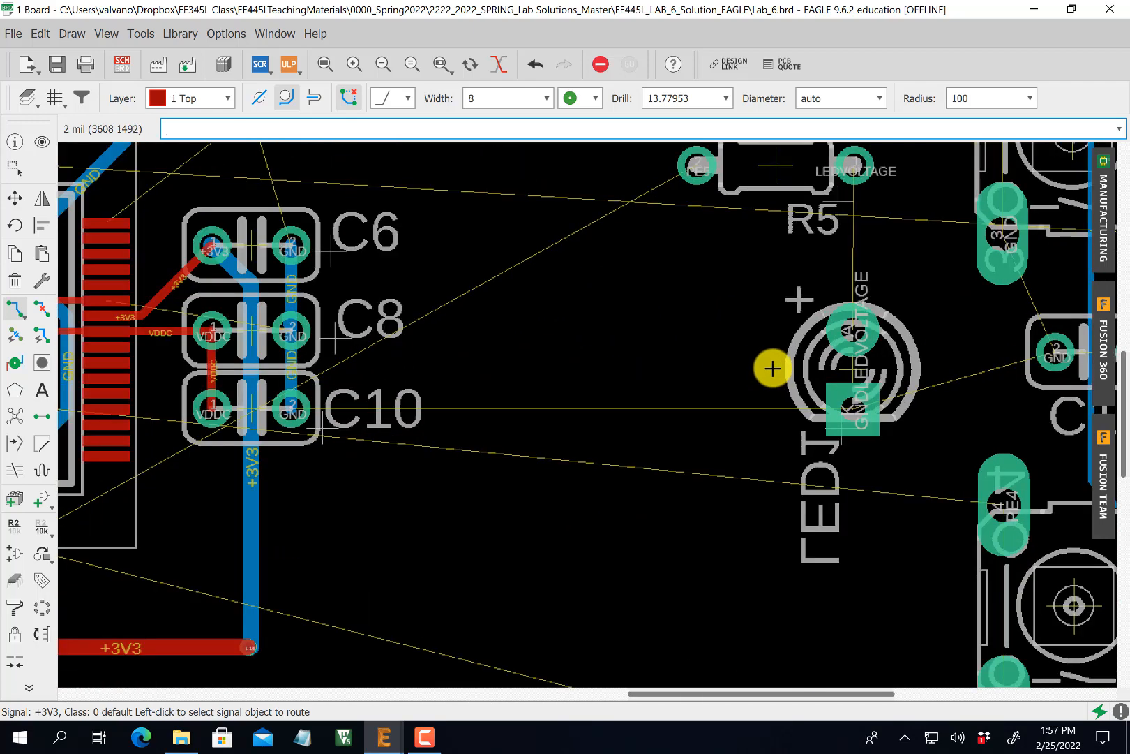
{"action": "scroll", "coordinate": [785, 400], "scroll_direction": "down", "scroll_amount": 3}
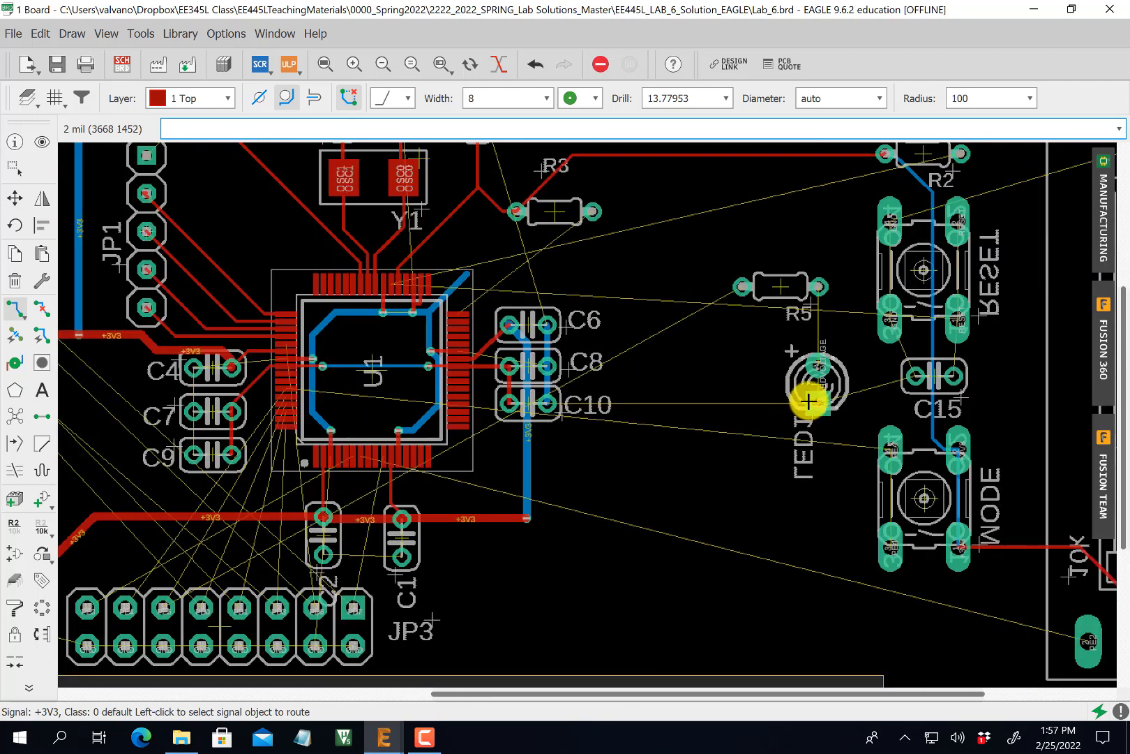
{"action": "scroll", "coordinate": [954, 416], "scroll_direction": "up", "scroll_amount": 3}
{"action": "scroll", "coordinate": [951, 415], "scroll_direction": "down", "scroll_amount": 1}
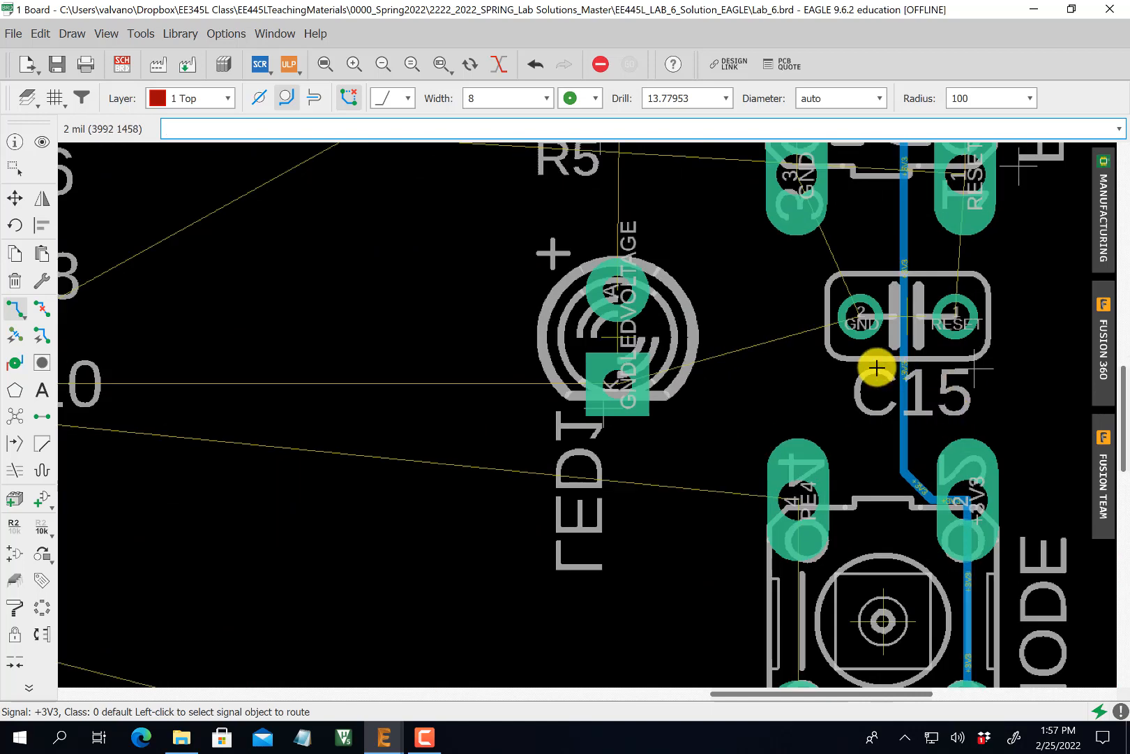
{"action": "scroll", "coordinate": [842, 397], "scroll_direction": "down", "scroll_amount": 1}
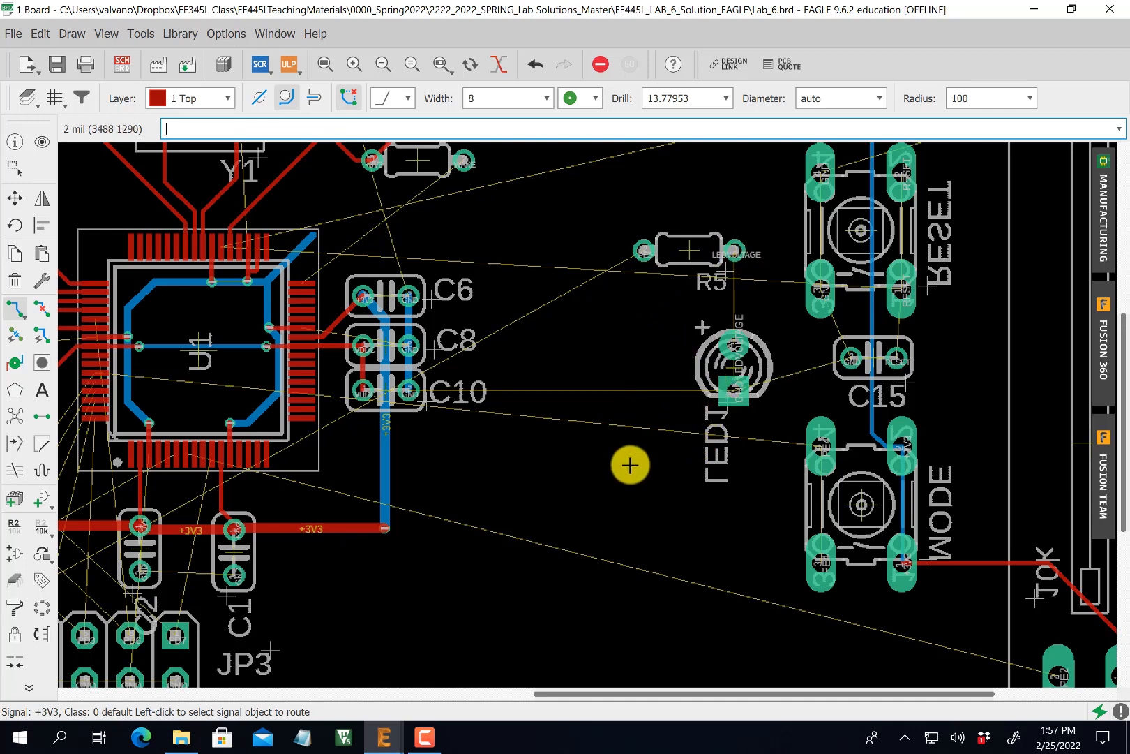
{"action": "scroll", "coordinate": [629, 472], "scroll_direction": "down", "scroll_amount": 1}
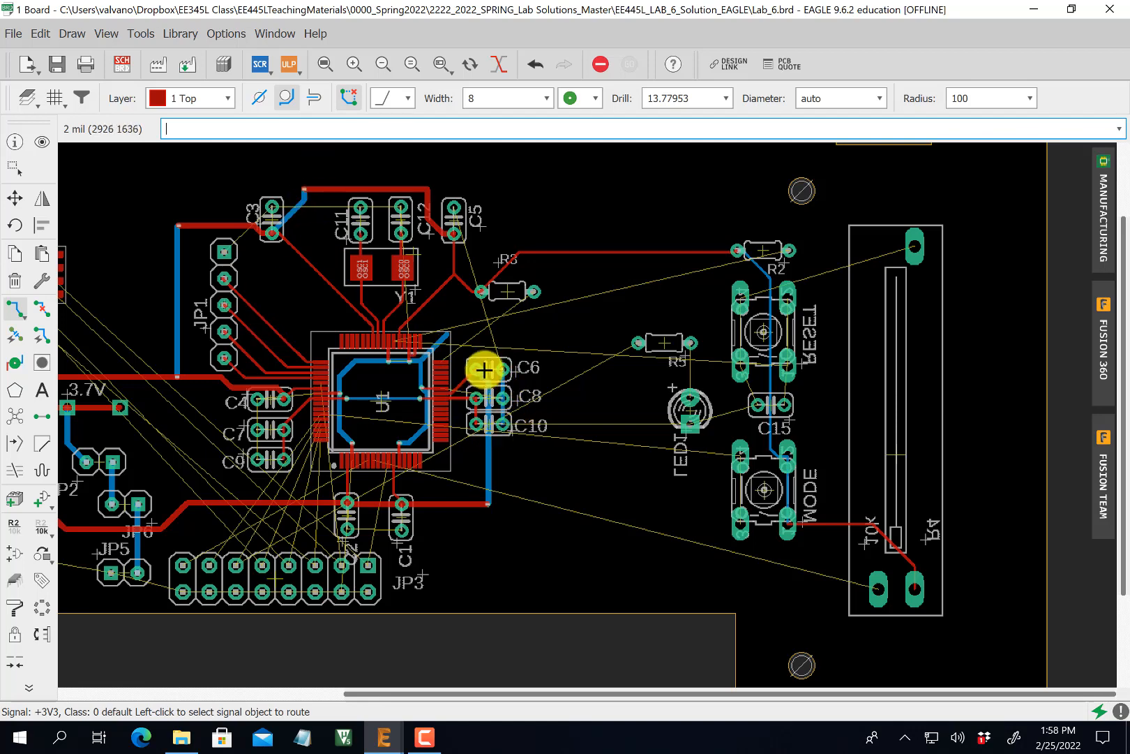
{"action": "scroll", "coordinate": [386, 469], "scroll_direction": "up", "scroll_amount": 10}
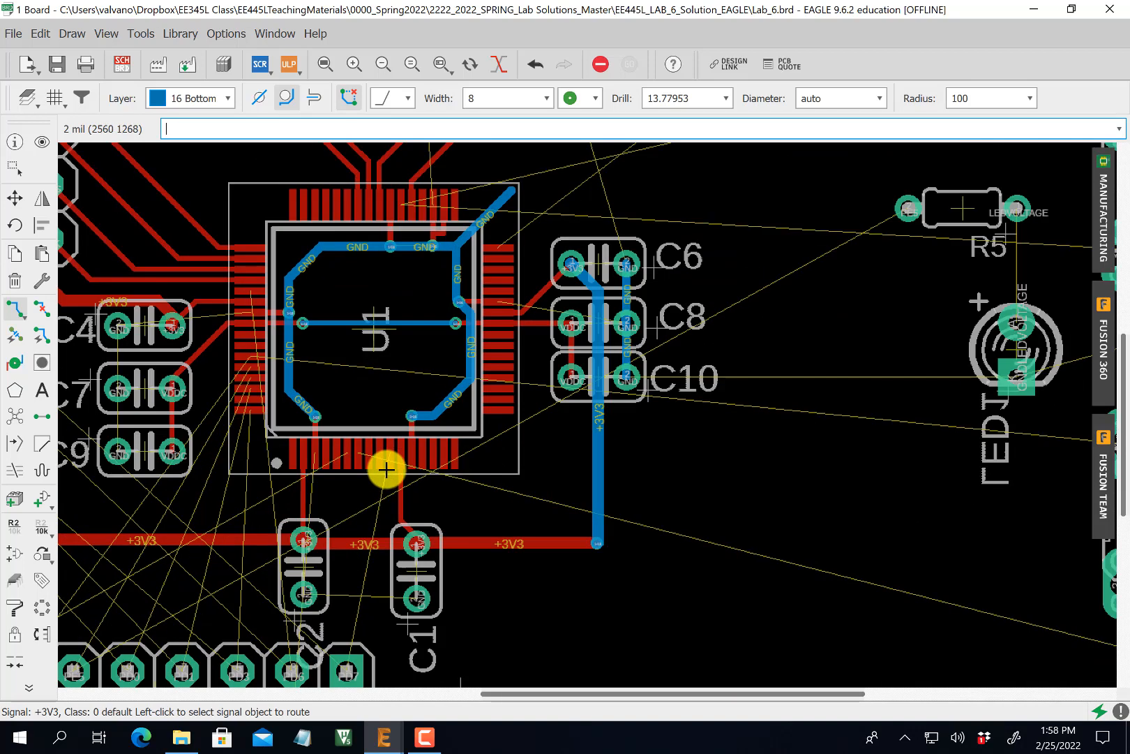
{"action": "scroll", "coordinate": [386, 469], "scroll_direction": "down", "scroll_amount": 3}
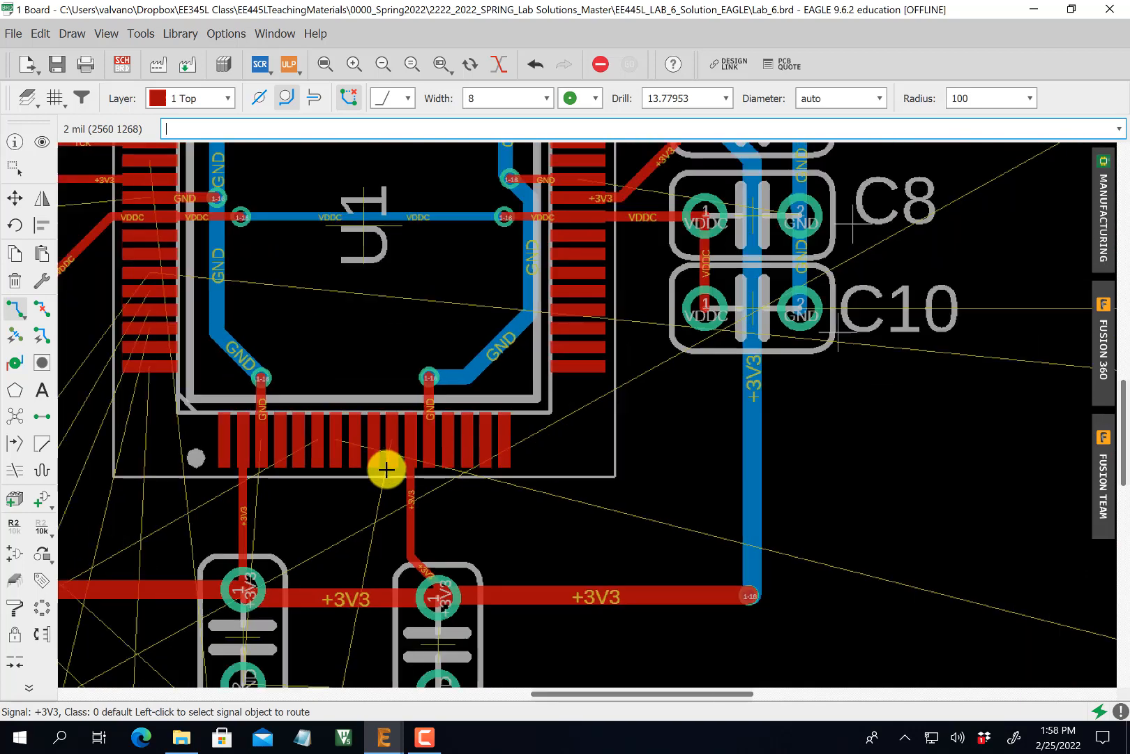
{"action": "scroll", "coordinate": [435, 489], "scroll_direction": "down", "scroll_amount": 4}
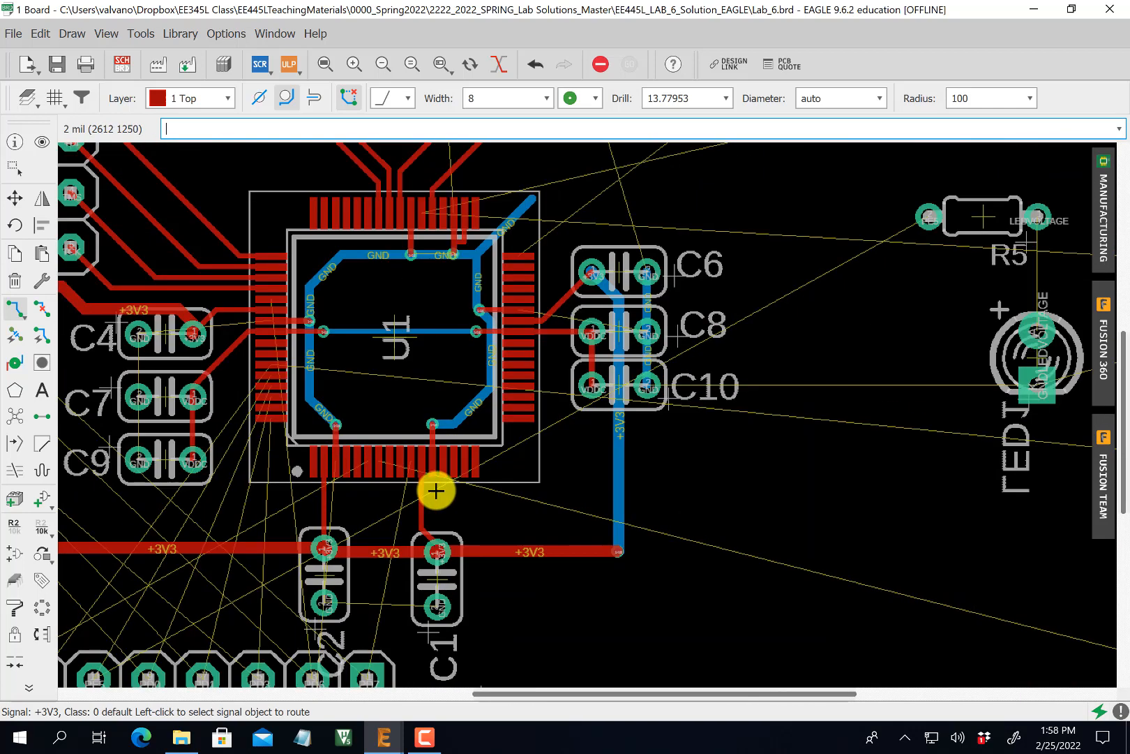
{"action": "scroll", "coordinate": [552, 490], "scroll_direction": "down", "scroll_amount": 2}
{"action": "scroll", "coordinate": [555, 494], "scroll_direction": "down", "scroll_amount": 2}
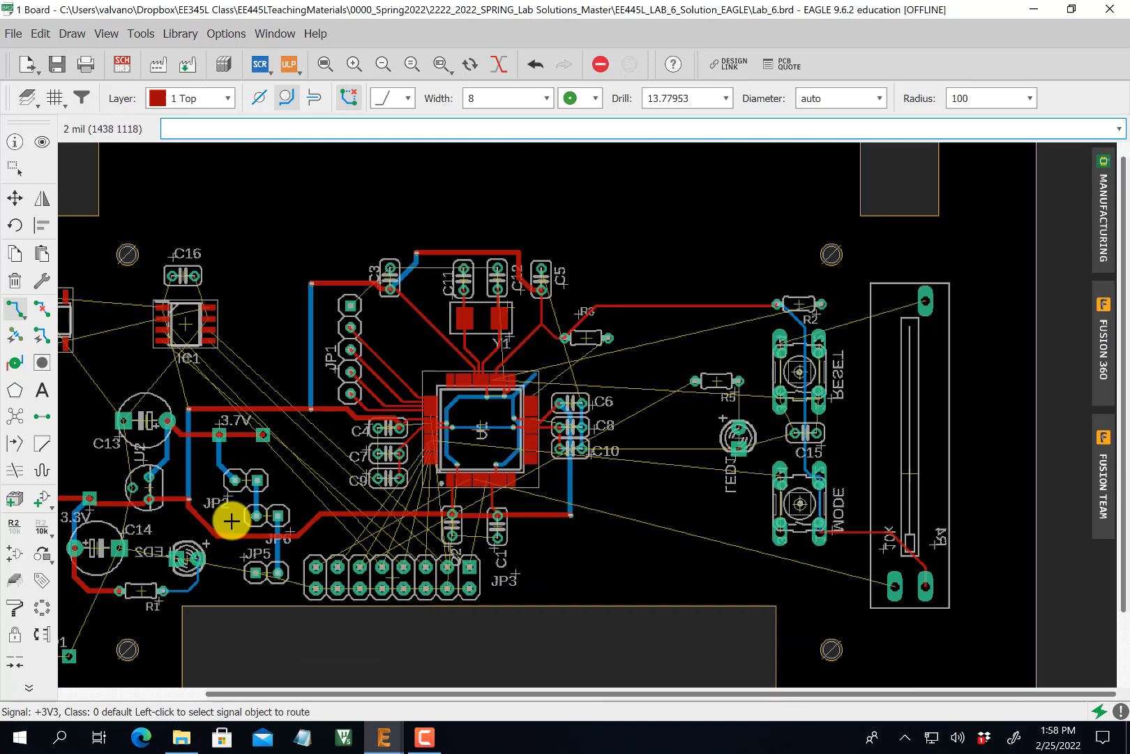
{"action": "left_click_drag", "start_coordinate": [293, 693], "coordinate": [185, 693]}
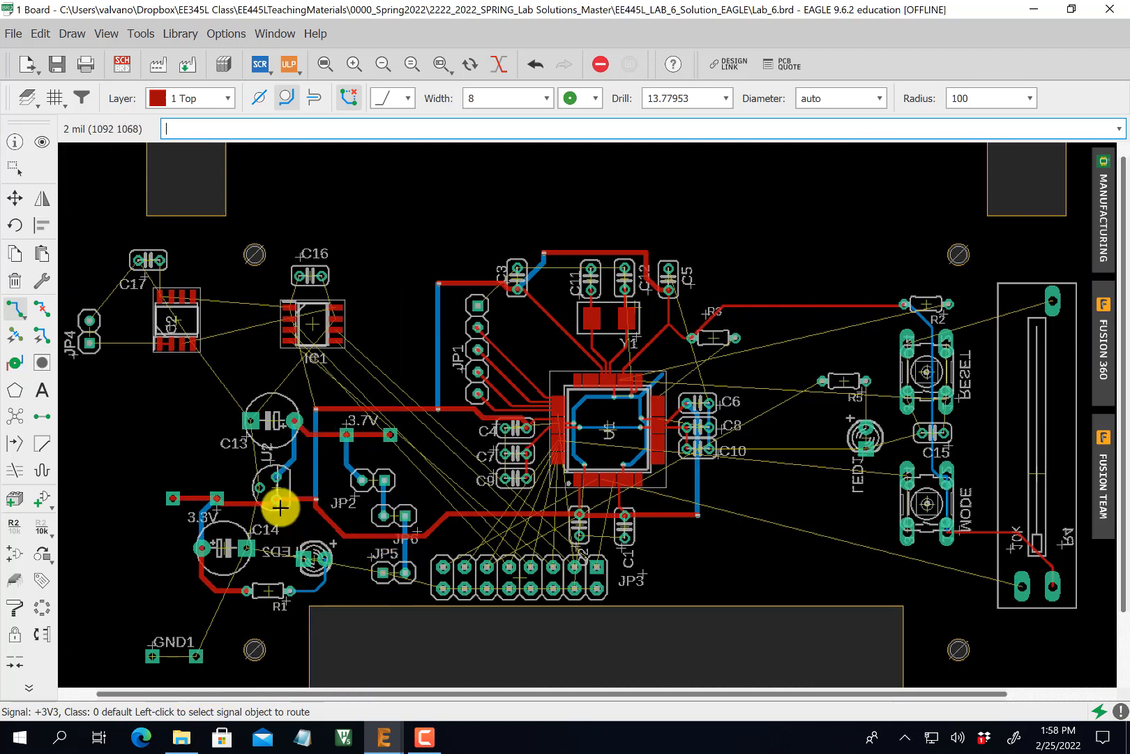